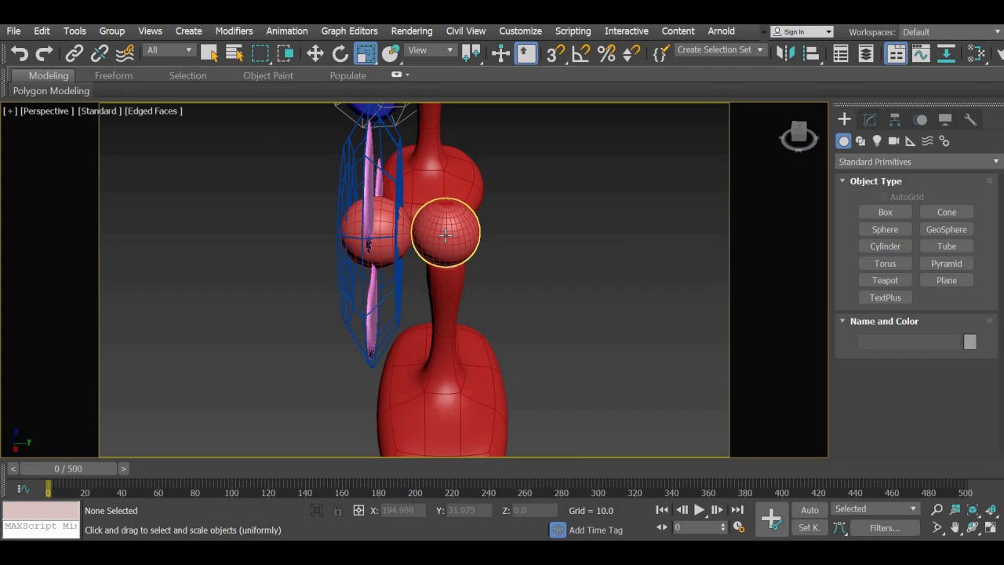
{"action": "left_click", "coordinate": [445, 234]}
{"action": "left_click", "coordinate": [386, 229]}
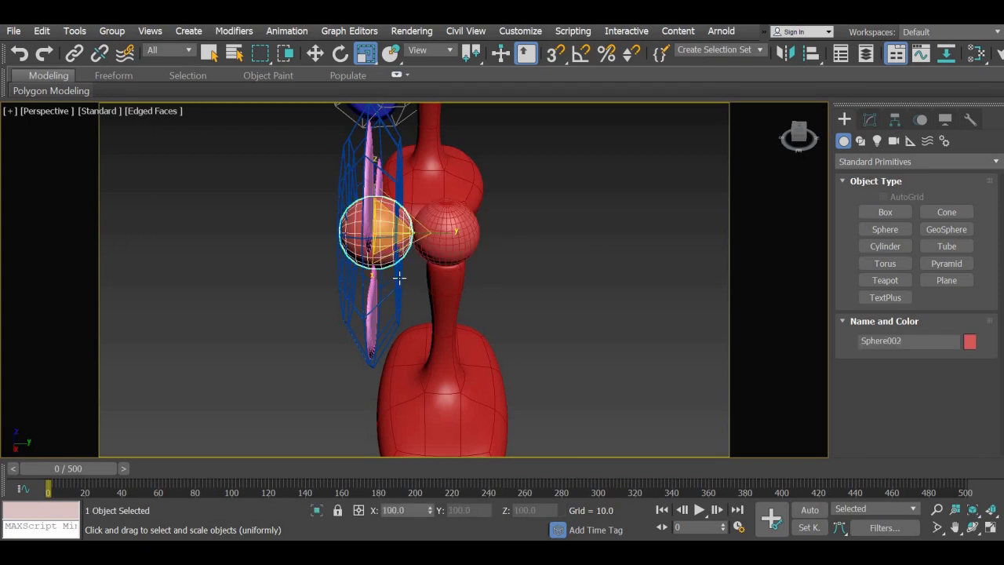
{"action": "left_click", "coordinate": [343, 330], "text": "ctrl"}
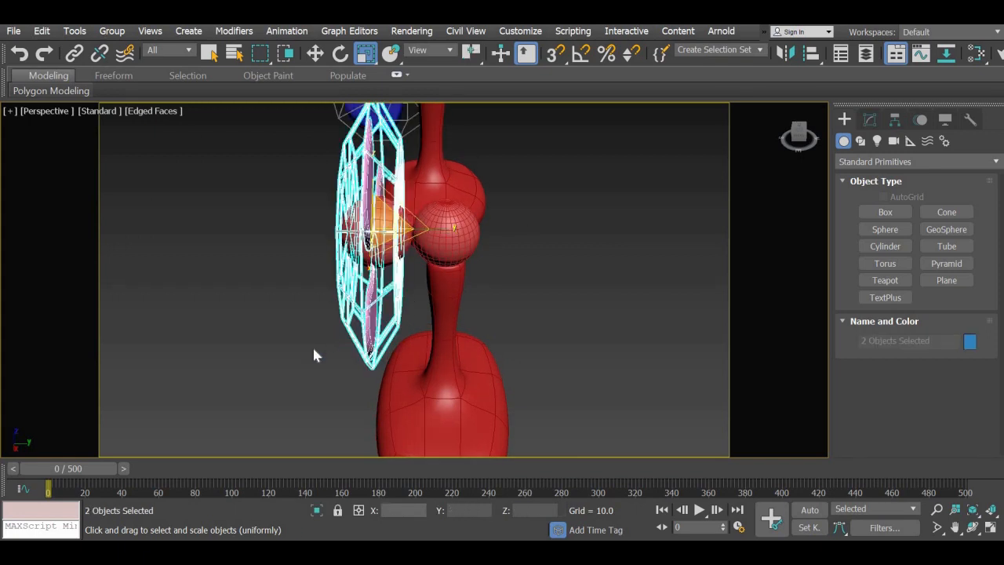
{"action": "left_click", "coordinate": [257, 352]}
Step: Try rotating the pink blades of the second fan around its hub
{"action": "middle_click_drag", "start_coordinate": [340, 358], "coordinate": [560, 218], "text": "alt"}
{"action": "left_click", "coordinate": [541, 178]}
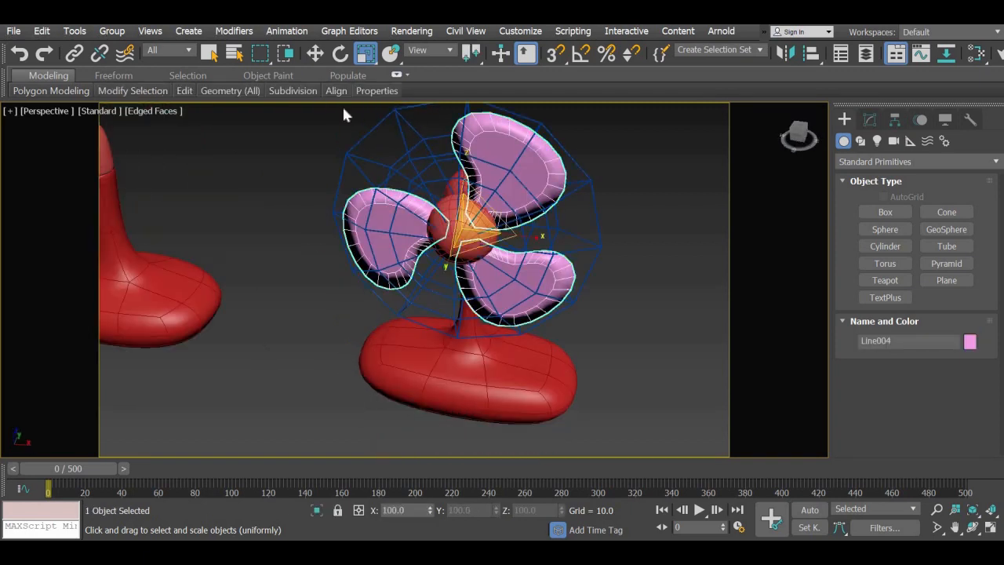
{"action": "left_click", "coordinate": [340, 52]}
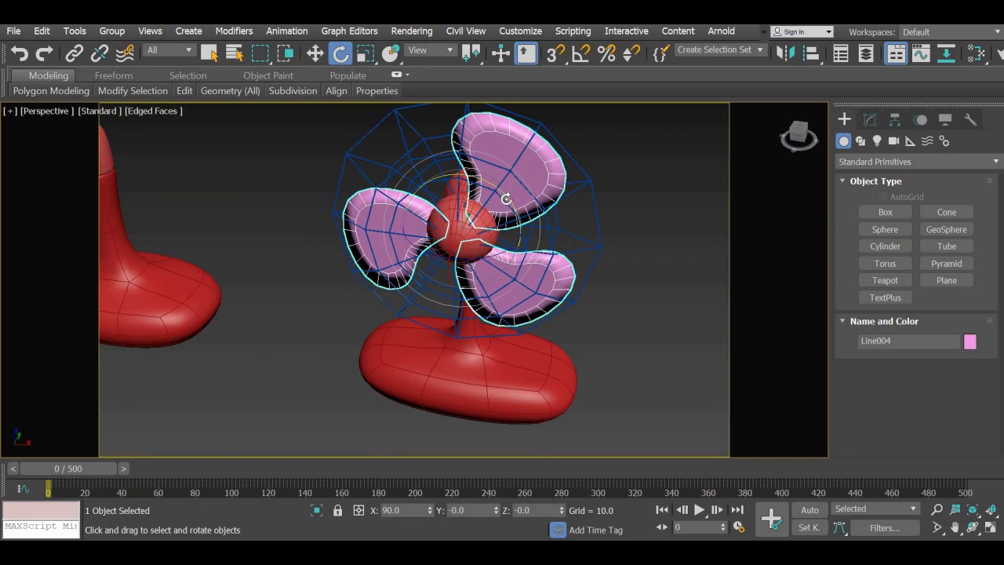
{"action": "left_click_drag", "start_coordinate": [505, 195], "coordinate": [391, 120]}
{"action": "right_click", "coordinate": [391, 120]}
Step: Create a Dummy helper in the top view, over the rear sphere of the fan with the pink blades
{"action": "middle_click_drag", "start_coordinate": [563, 266], "coordinate": [382, 125], "text": "alt"}
{"action": "left_click", "coordinate": [314, 53]}
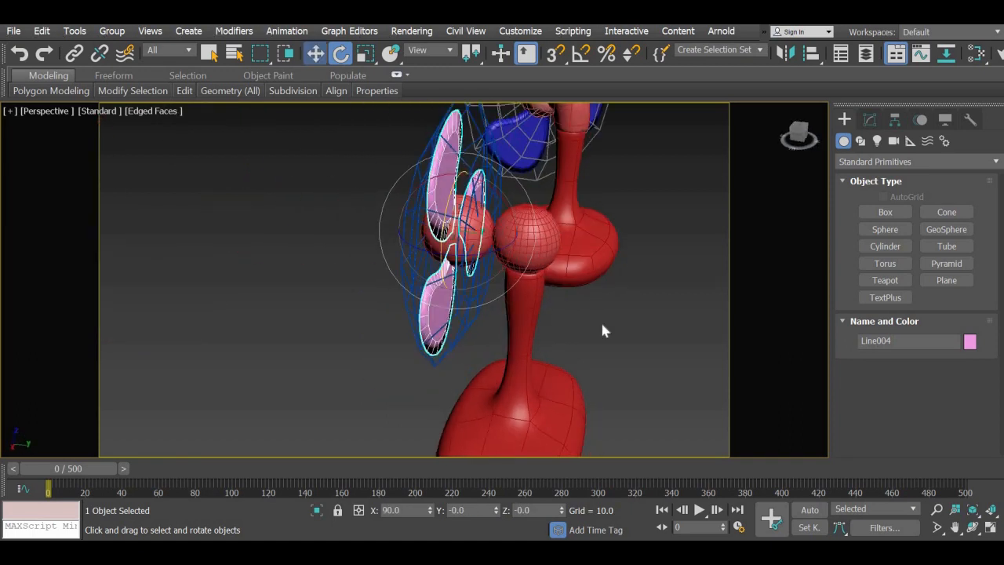
{"action": "middle_click_drag", "start_coordinate": [460, 313], "coordinate": [298, 314]}
{"action": "left_click", "coordinate": [910, 141]}
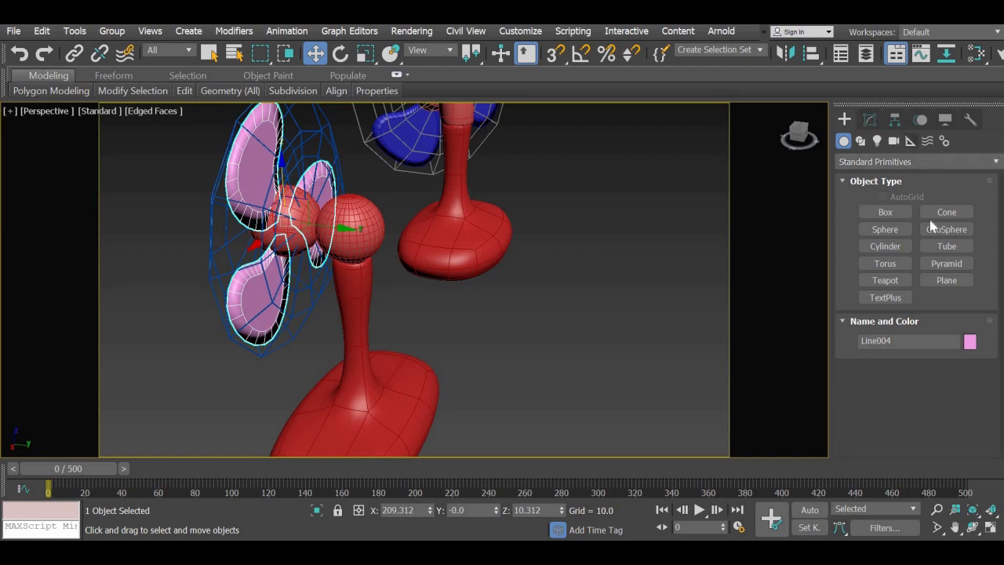
{"action": "left_click", "coordinate": [894, 213]}
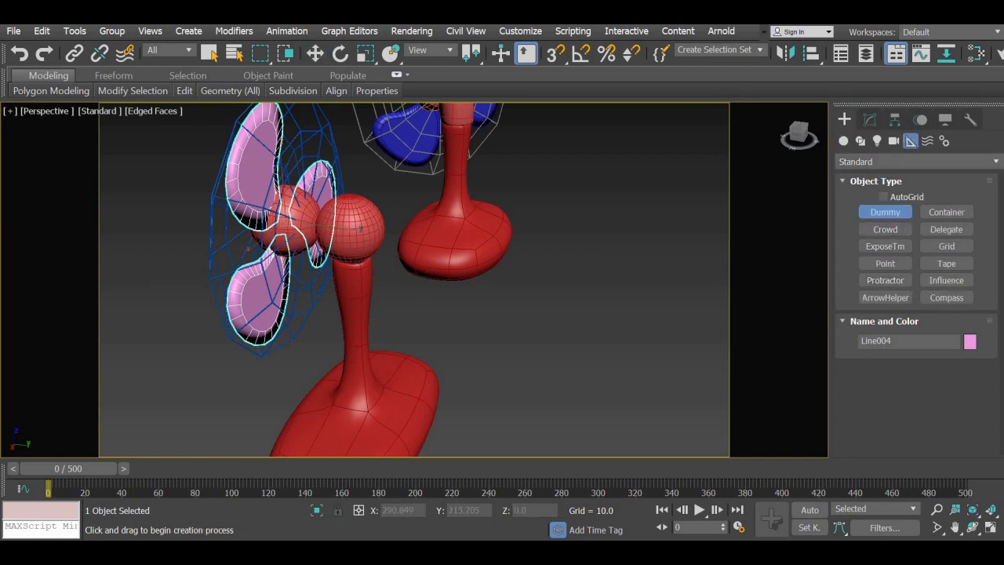
{"action": "left_click", "coordinate": [990, 530]}
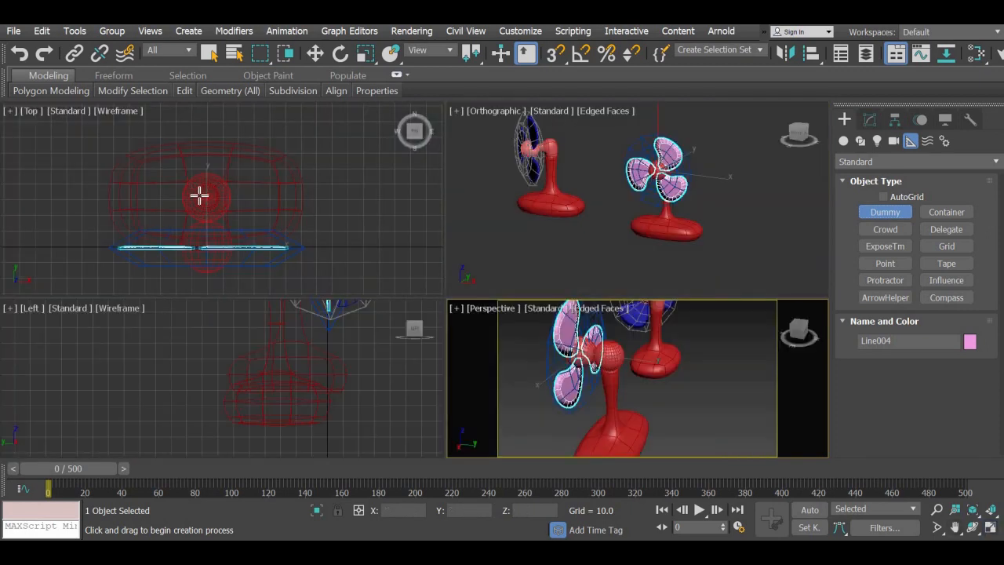
{"action": "left_click_drag", "start_coordinate": [187, 176], "coordinate": [223, 204]}
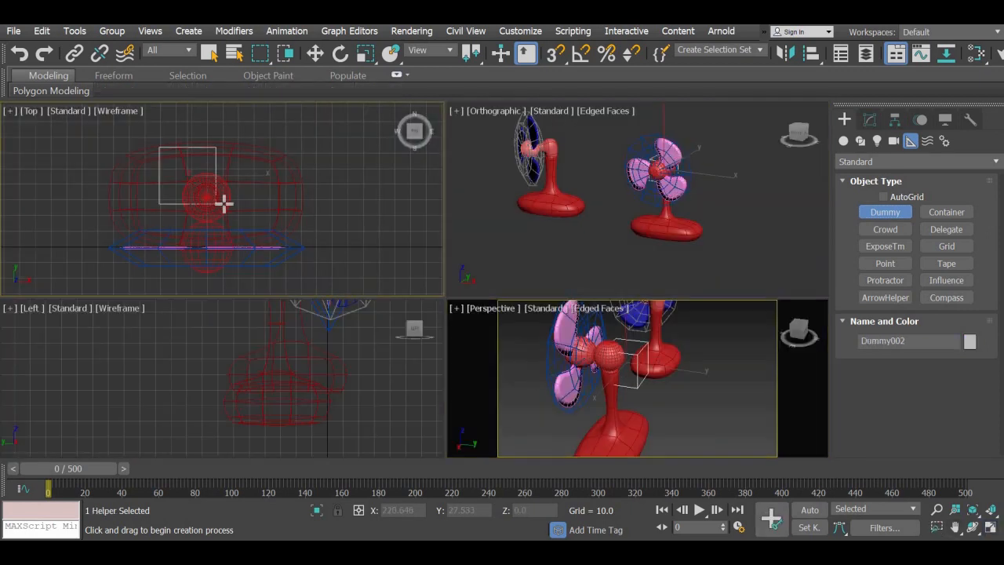
Step: Move the dummy in the top view onto the centre of the rear sphere, at about X 209.56 and Y 31.69
{"action": "left_click", "coordinate": [315, 53]}
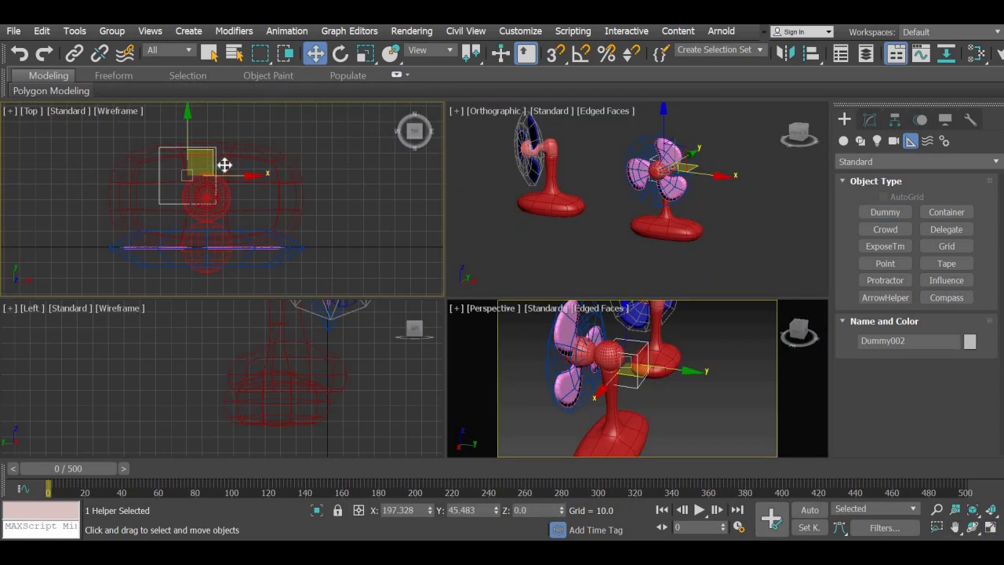
{"action": "left_click_drag", "start_coordinate": [225, 163], "coordinate": [227, 182]}
{"action": "scroll", "coordinate": [274, 156], "scroll_direction": "up", "scroll_amount": 5}
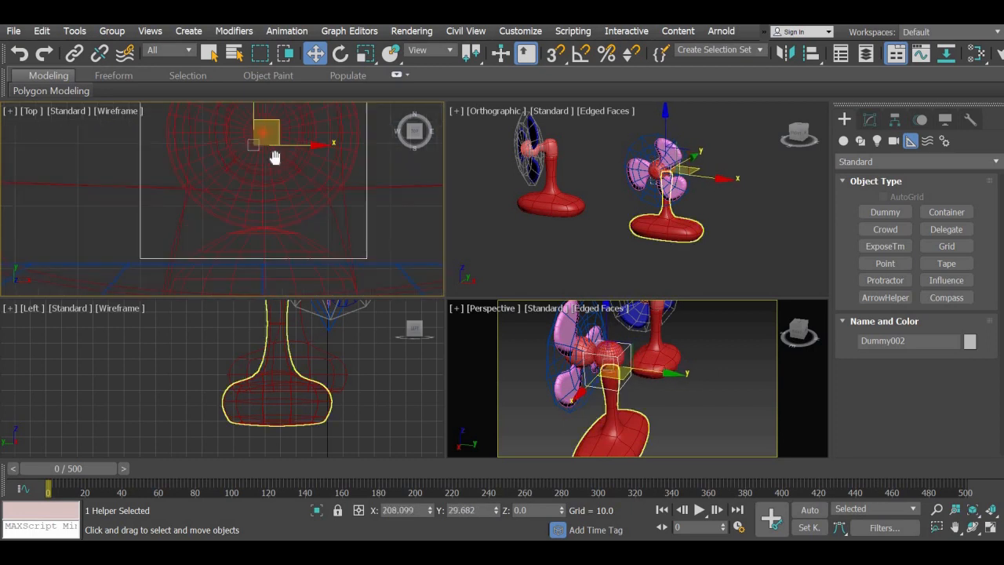
{"action": "mouse_move", "coordinate": [212, 217]}
{"action": "middle_mouse_down"}
{"action": "mouse_move", "coordinate": [229, 214]}
{"action": "mouse_move", "coordinate": [206, 208]}
{"action": "middle_mouse_up"}
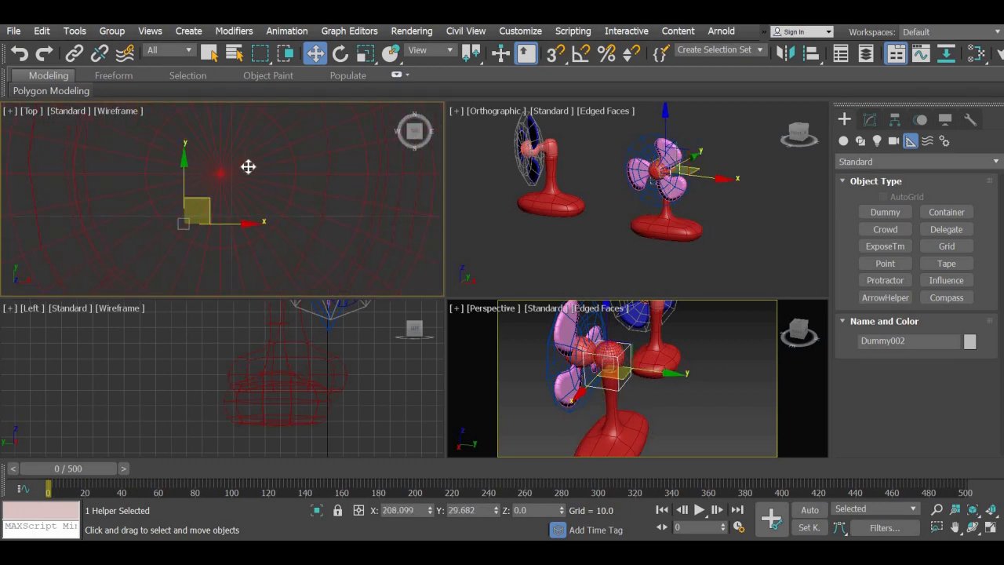
{"action": "left_click_drag", "start_coordinate": [202, 205], "coordinate": [240, 154]}
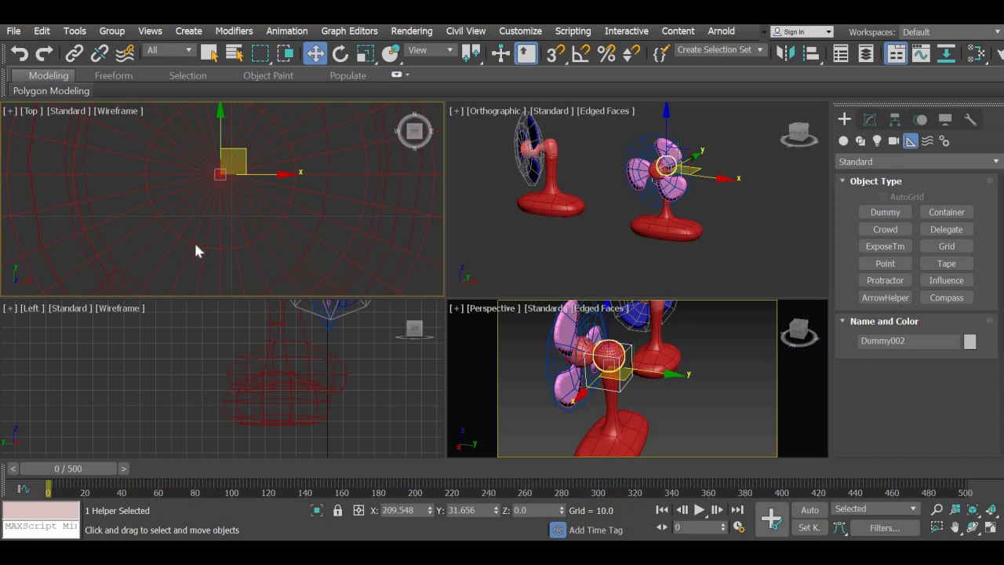
{"action": "scroll", "coordinate": [232, 162], "scroll_direction": "up", "scroll_amount": 5}
{"action": "middle_click_drag", "start_coordinate": [142, 265], "coordinate": [225, 170]}
{"action": "left_click_drag", "start_coordinate": [224, 170], "coordinate": [231, 160]}
{"action": "scroll", "coordinate": [251, 215], "scroll_direction": "down", "scroll_amount": 5}
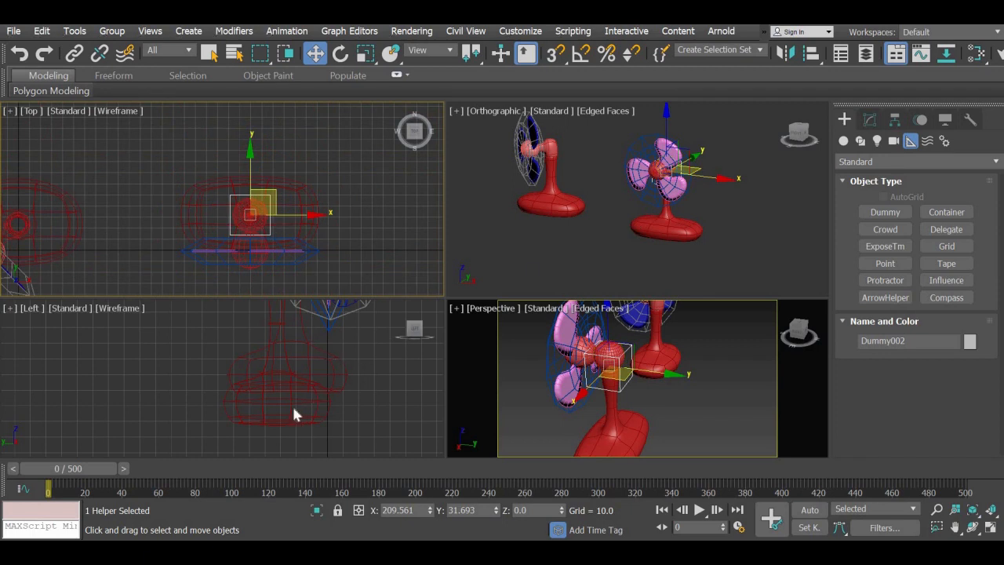
Step: Raise the dummy in the left view to the rear sphere's centre height, about Z 7.69, and deselect it
{"action": "scroll", "coordinate": [293, 408], "scroll_direction": "down", "scroll_amount": 5}
{"action": "scroll", "coordinate": [295, 379], "scroll_direction": "up", "scroll_amount": 5}
{"action": "scroll", "coordinate": [287, 390], "scroll_direction": "down", "scroll_amount": 5}
{"action": "scroll", "coordinate": [275, 372], "scroll_direction": "up", "scroll_amount": 6}
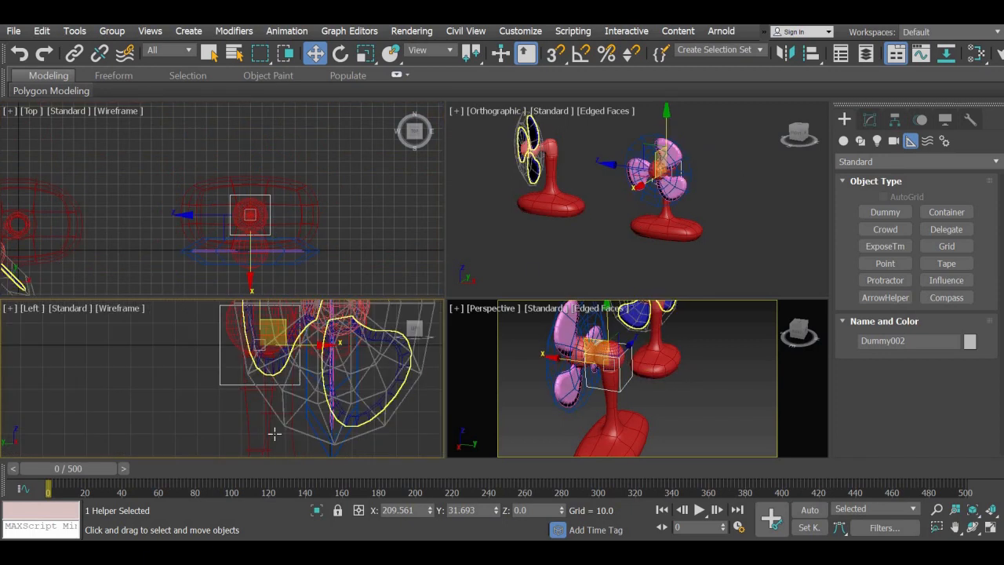
{"action": "scroll", "coordinate": [259, 370], "scroll_direction": "up", "scroll_amount": 8}
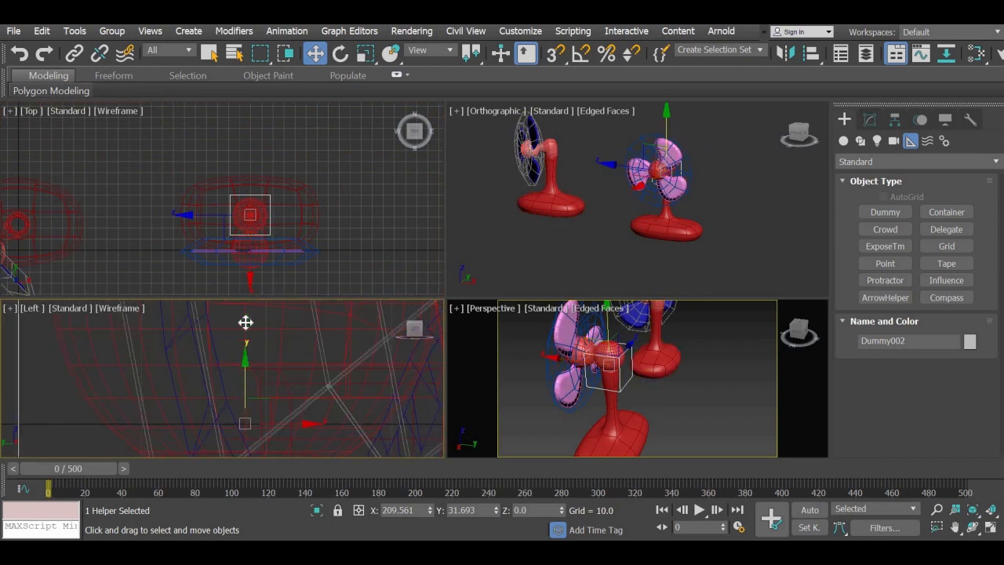
{"action": "left_click_drag", "start_coordinate": [245, 322], "coordinate": [248, 270]}
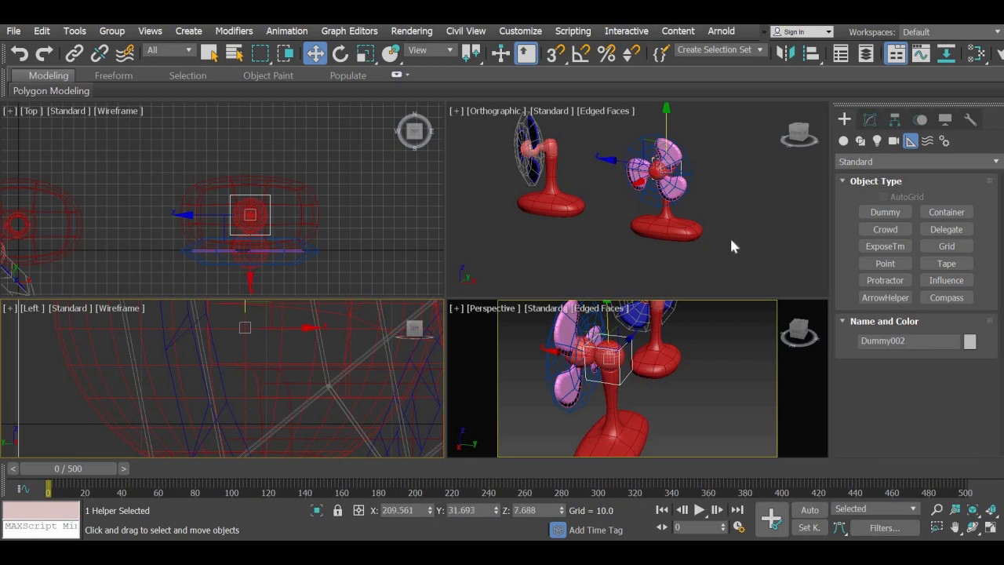
{"action": "middle_click_drag", "start_coordinate": [690, 249], "coordinate": [755, 258], "text": "alt"}
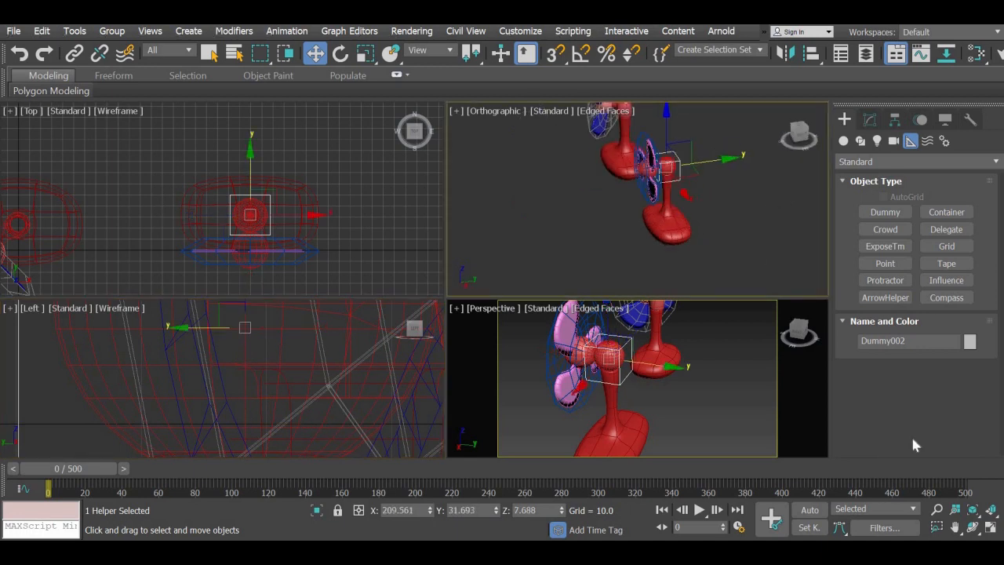
{"action": "key", "text": "ctrl+d"}
Step: Try rotating the dummy on its own about its vertical axis in the maximized orthographic view
{"action": "left_click", "coordinate": [990, 527]}
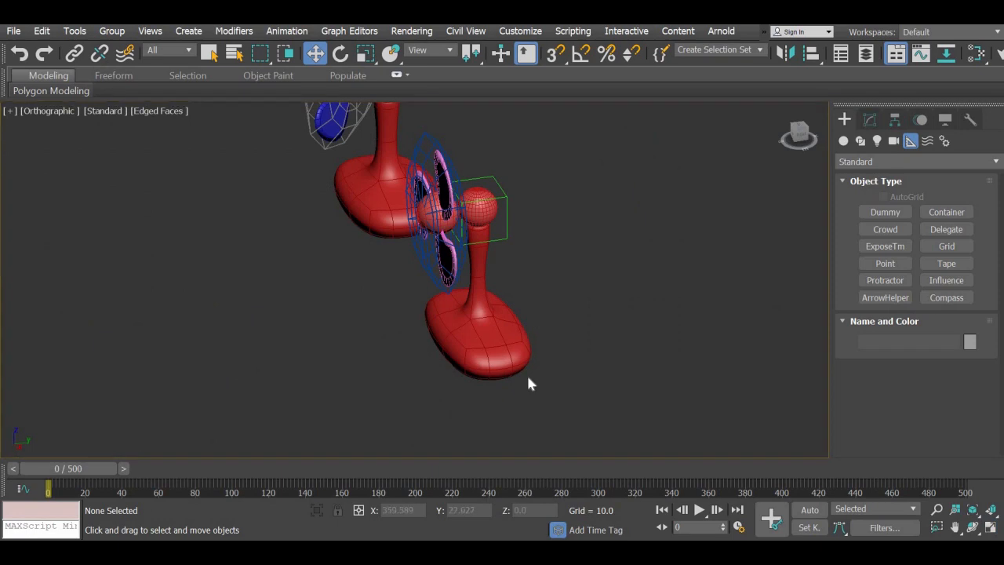
{"action": "scroll", "coordinate": [526, 372], "scroll_direction": "up", "scroll_amount": 4}
{"action": "middle_click_drag", "start_coordinate": [490, 367], "coordinate": [537, 337], "text": "alt"}
{"action": "left_click", "coordinate": [537, 337]}
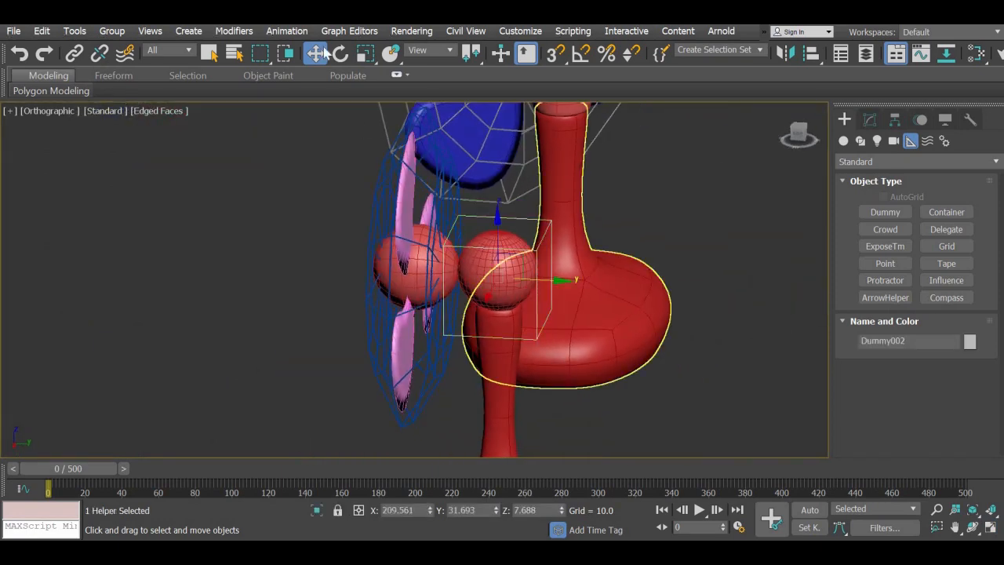
{"action": "left_click", "coordinate": [339, 53]}
{"action": "left_click_drag", "start_coordinate": [573, 294], "coordinate": [746, 349]}
{"action": "right_click", "coordinate": [746, 348]}
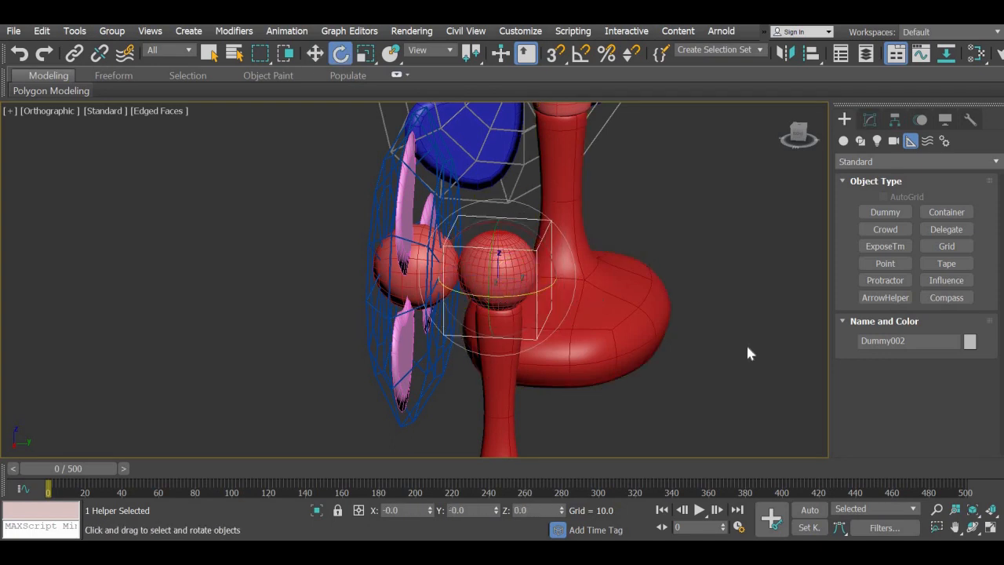
{"action": "left_click", "coordinate": [746, 352]}
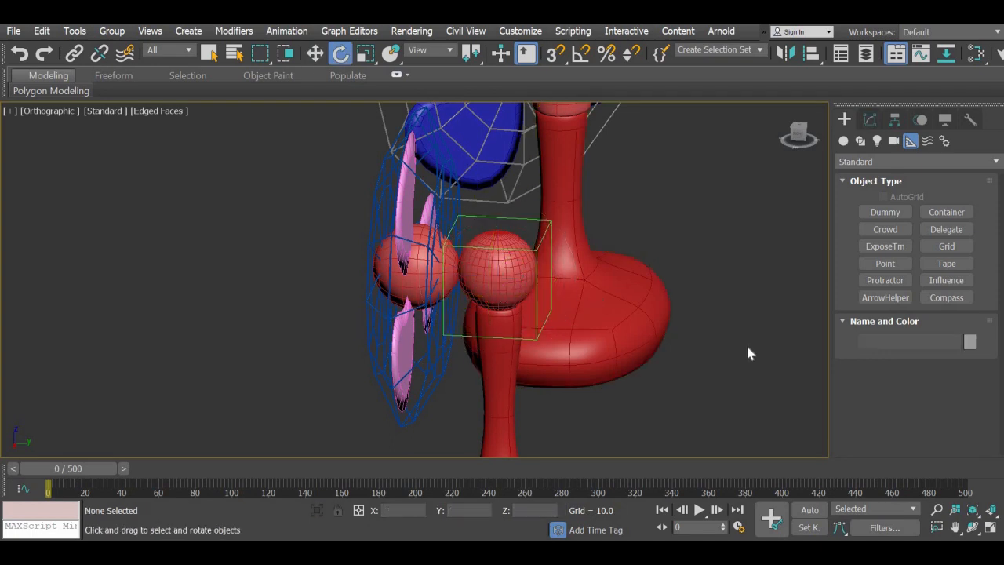
Step: Link the fan's rear sphere and front hub sphere to the dummy as their parent
{"action": "left_click", "coordinate": [73, 52]}
{"action": "left_click", "coordinate": [510, 289]}
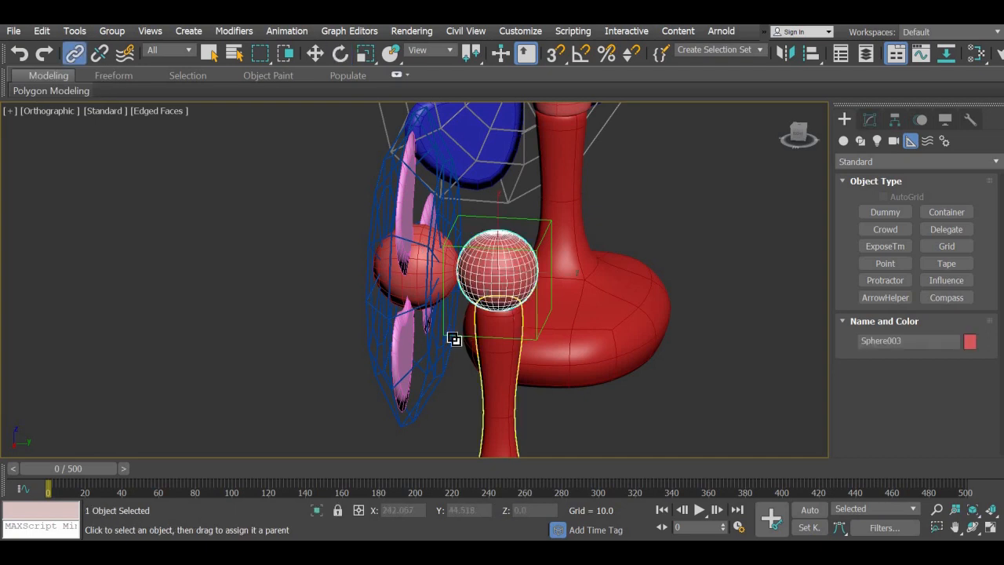
{"action": "left_click", "coordinate": [519, 207]}
{"action": "left_click_drag", "start_coordinate": [511, 240], "coordinate": [527, 222]}
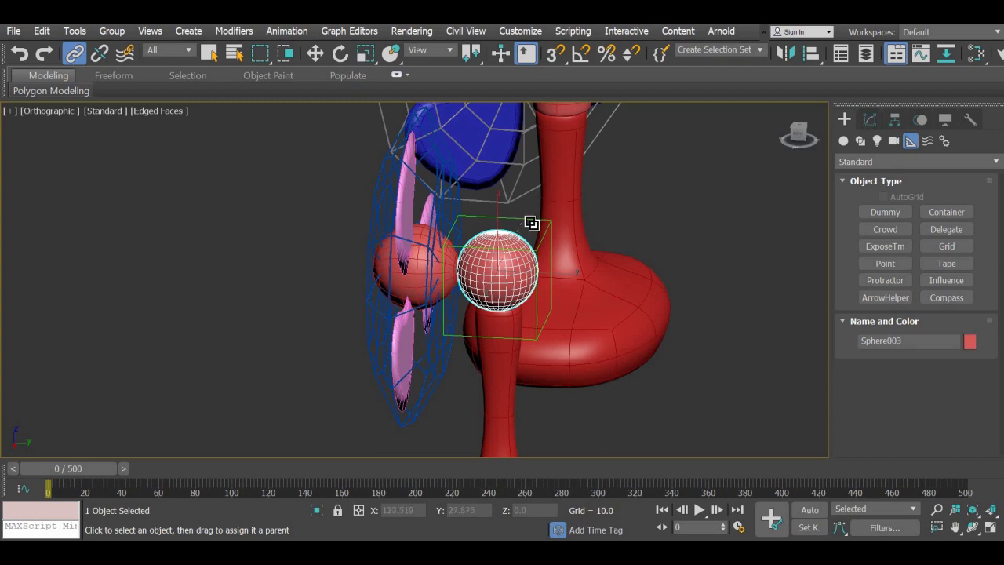
{"action": "left_click_drag", "start_coordinate": [389, 269], "coordinate": [526, 223]}
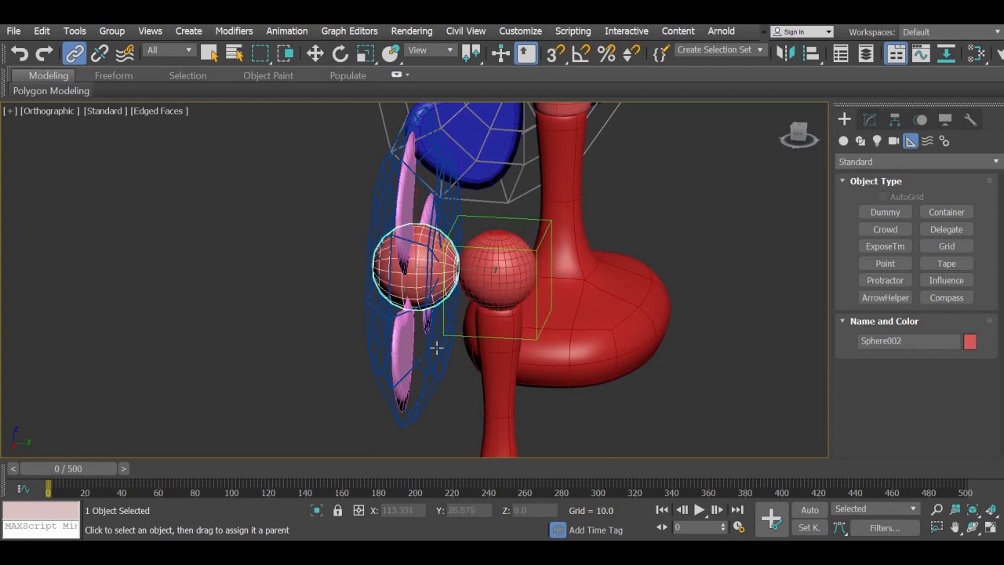
Step: Link the fan's wire cage and pink blades to the dummy as their parent
{"action": "left_click_drag", "start_coordinate": [437, 374], "coordinate": [517, 272]}
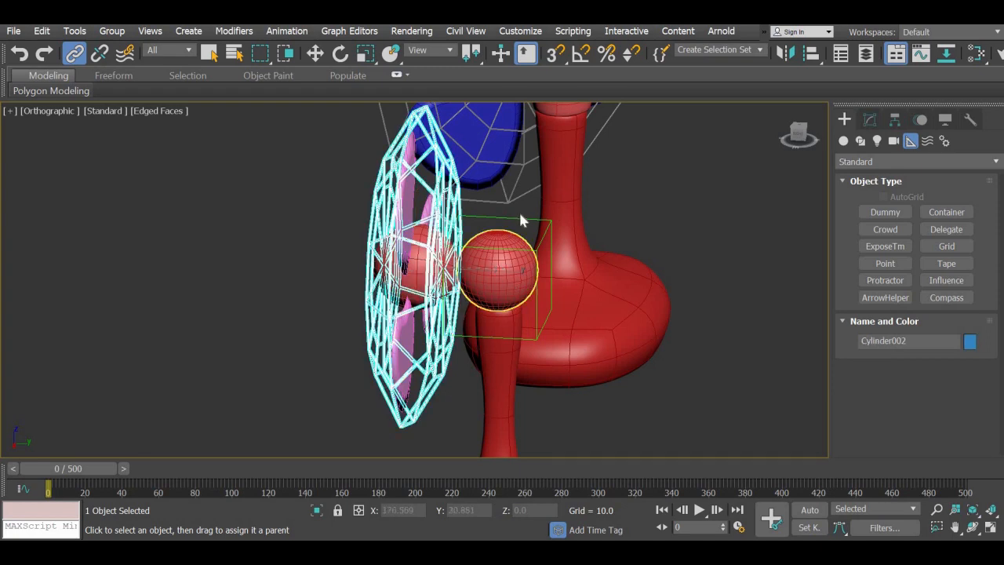
{"action": "left_click_drag", "start_coordinate": [524, 220], "coordinate": [501, 246]}
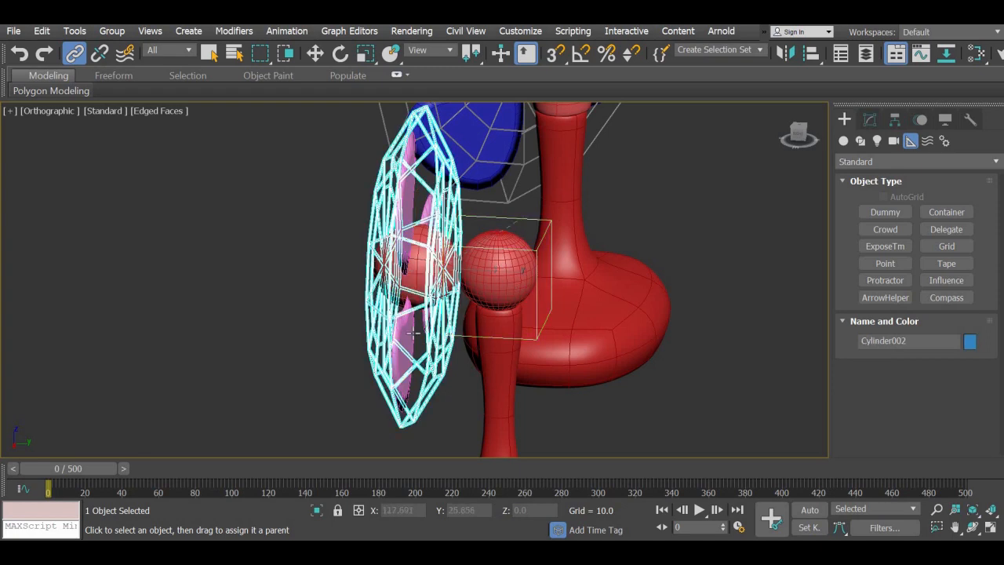
{"action": "left_click_drag", "start_coordinate": [413, 336], "coordinate": [531, 226]}
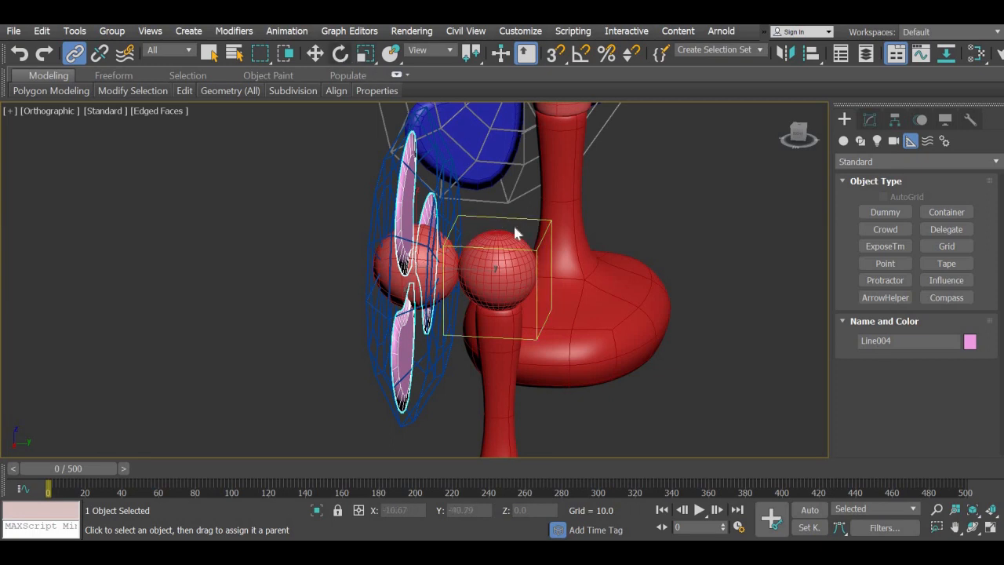
Step: Repeat the linking of the rear sphere and the front hub sphere to the dummy
{"action": "key", "text": "e"}
{"action": "left_click", "coordinate": [524, 220]}
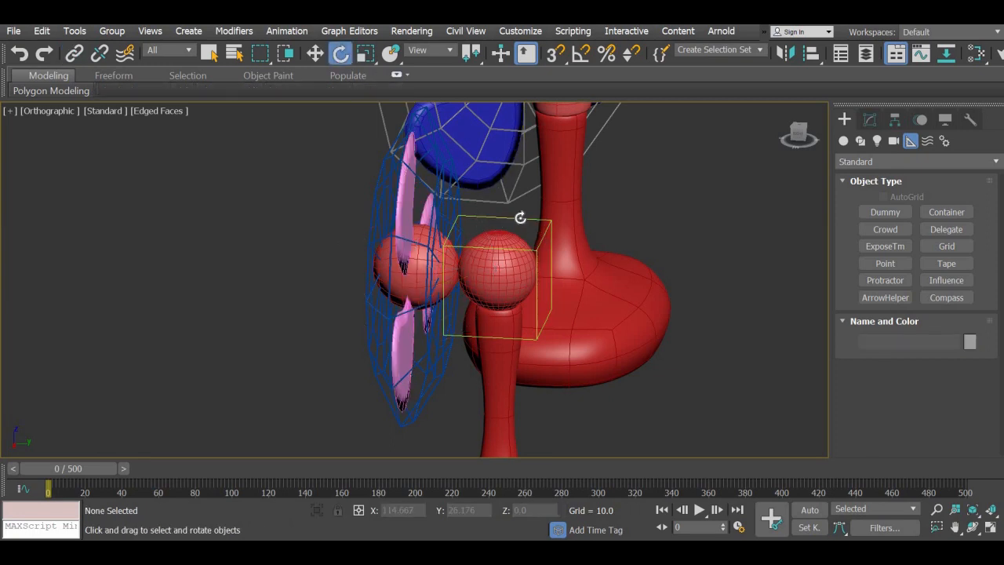
{"action": "left_click_drag", "start_coordinate": [503, 294], "coordinate": [536, 228]}
{"action": "left_click", "coordinate": [74, 53]}
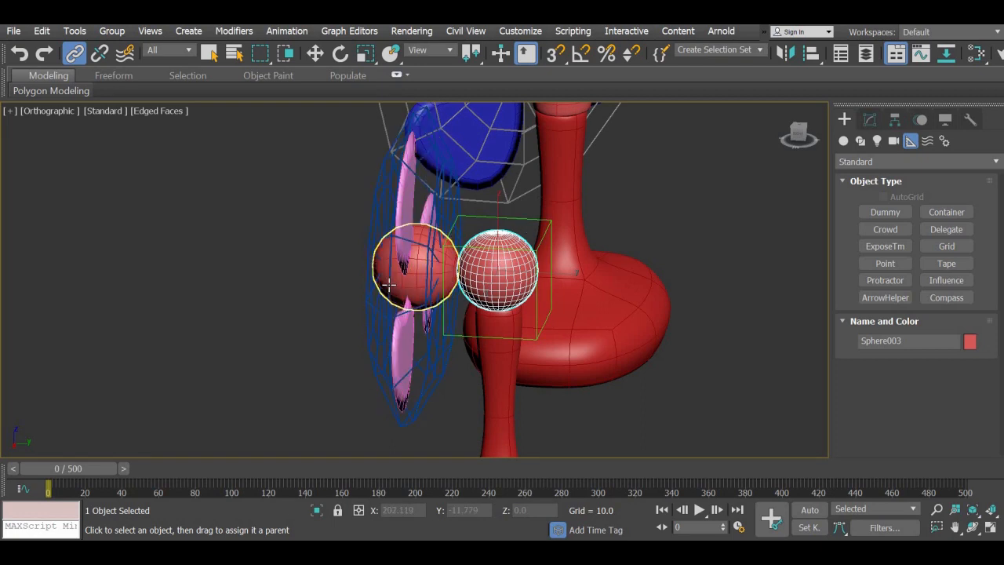
{"action": "left_click_drag", "start_coordinate": [448, 278], "coordinate": [513, 225]}
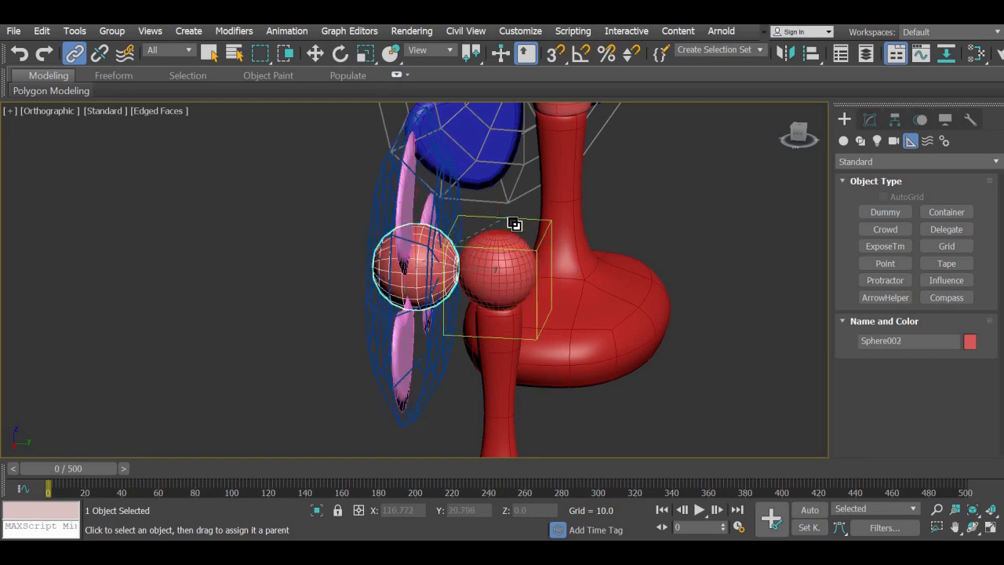
Step: Test the links by rotating the dummy with its linked fan parts, and undo the rotation
{"action": "left_click", "coordinate": [340, 53]}
{"action": "left_click", "coordinate": [518, 294]}
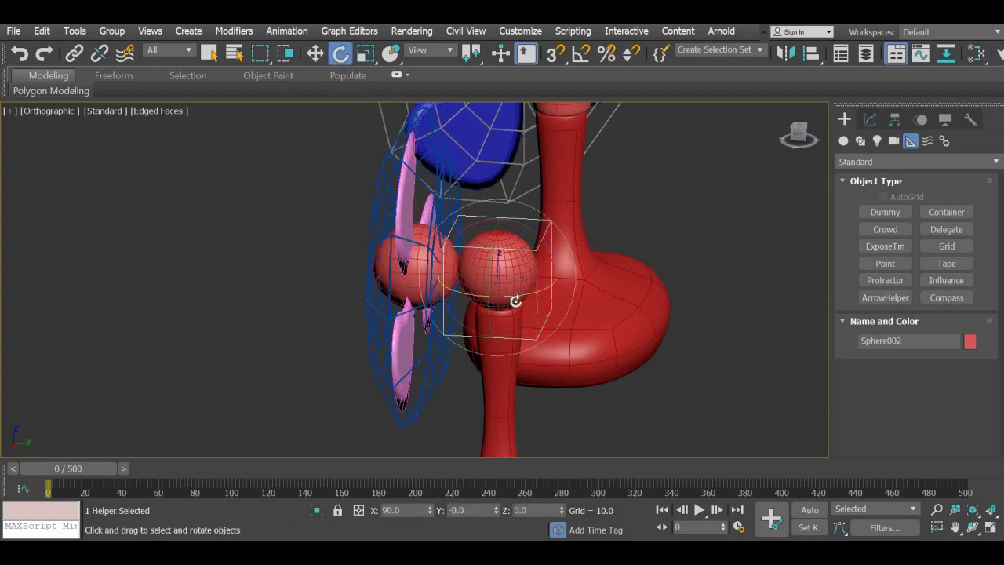
{"action": "left_click_drag", "start_coordinate": [583, 291], "coordinate": [570, 339]}
{"action": "key", "text": "ctrl+z"}
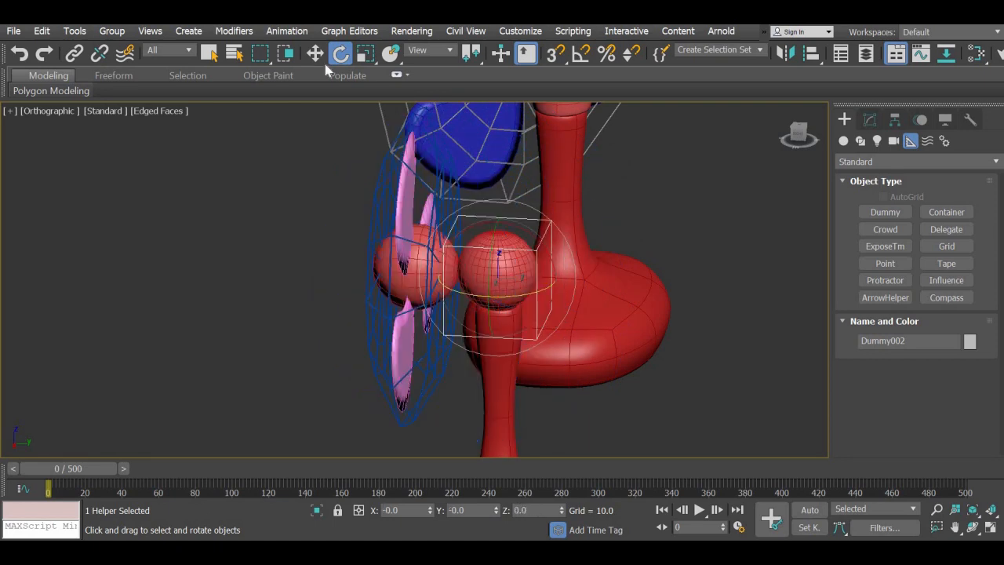
{"action": "middle_click_drag", "start_coordinate": [399, 365], "coordinate": [510, 384], "text": "alt"}
{"action": "middle_click_drag", "start_coordinate": [410, 199], "coordinate": [356, 148]}
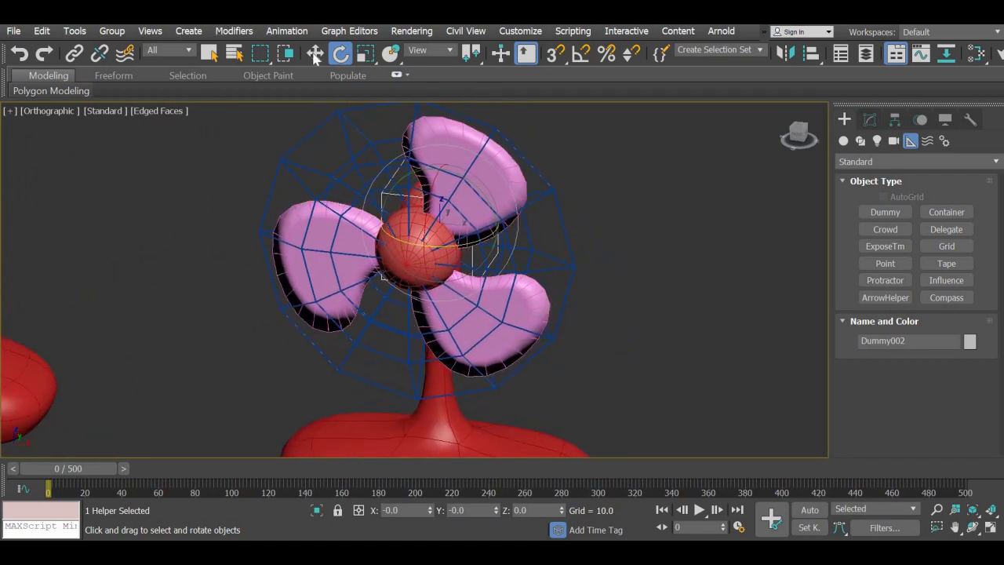
{"action": "key", "text": "w"}
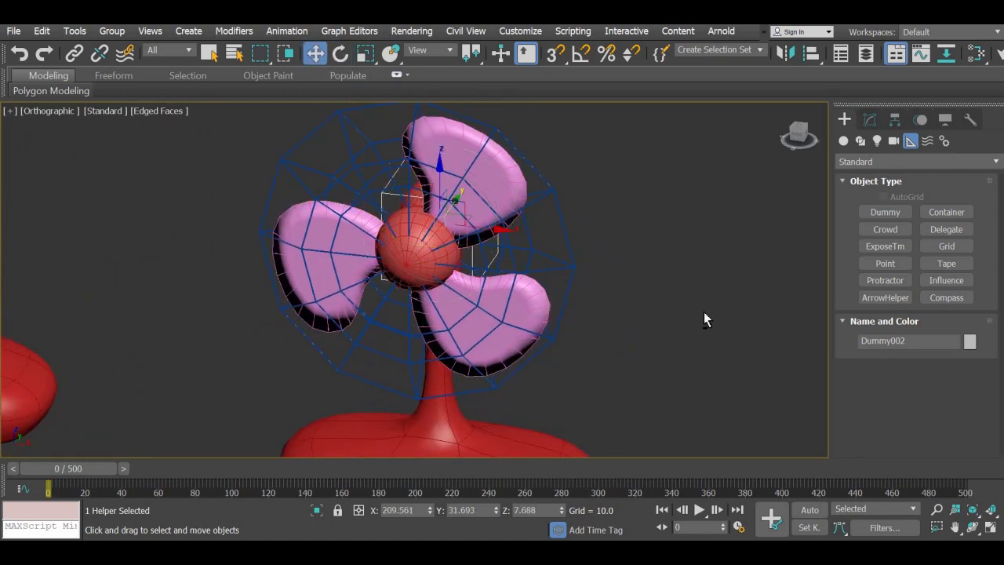
Step: Activate the Rotate tool for the dummy and show the fan in the four-viewport layout with the perspective view facing its blades
{"action": "key", "text": "shift+z"}
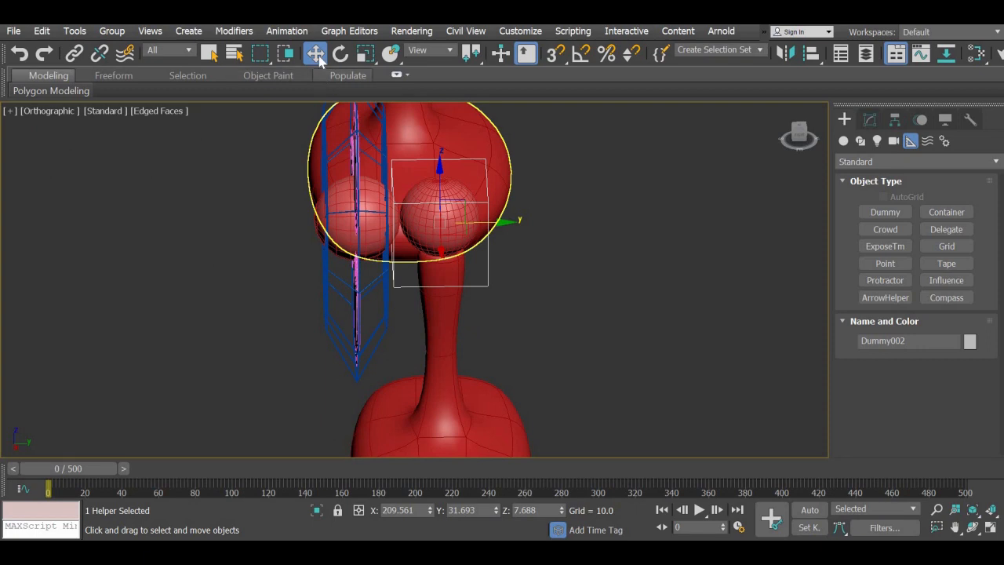
{"action": "left_click", "coordinate": [339, 52]}
{"action": "right_click", "coordinate": [339, 52]}
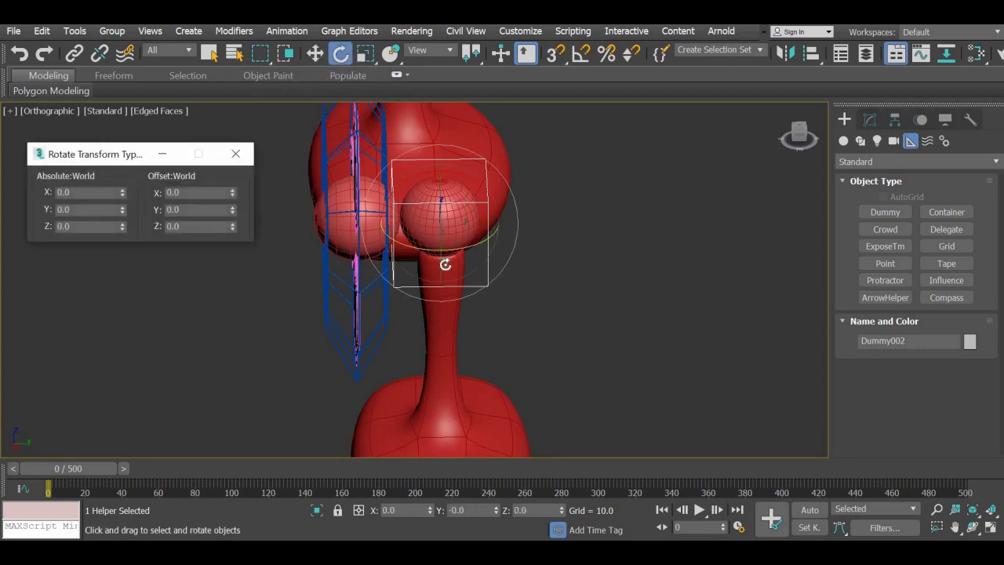
{"action": "left_click_drag", "start_coordinate": [526, 358], "coordinate": [538, 358]}
{"action": "right_click", "coordinate": [537, 358]}
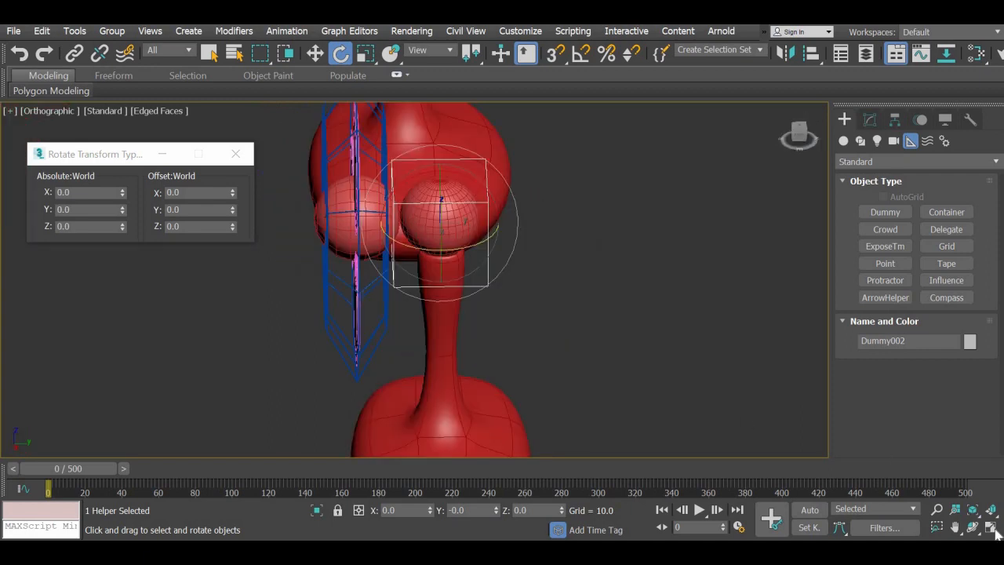
{"action": "key", "text": "alt+w"}
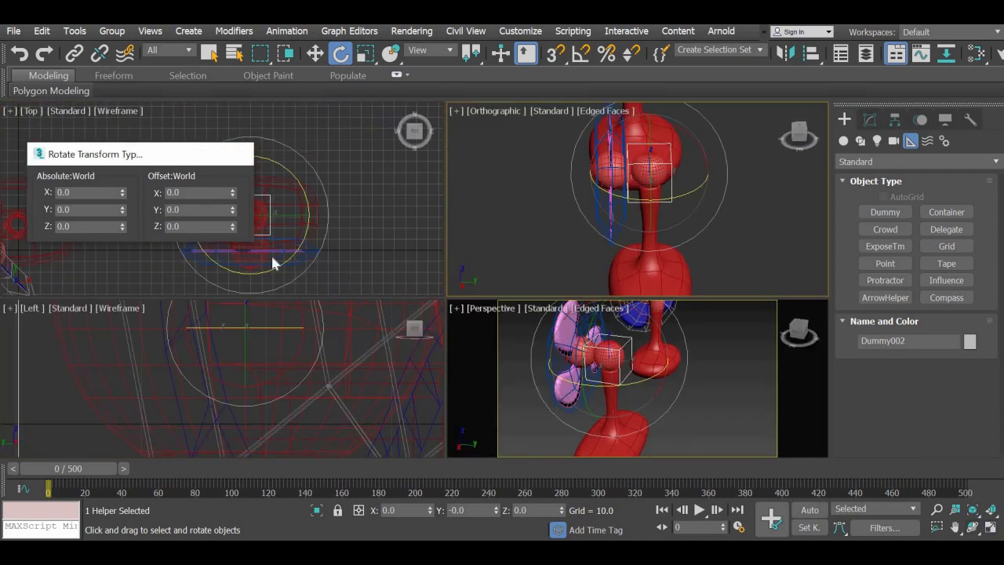
{"action": "key", "text": "F12"}
{"action": "scroll", "coordinate": [275, 186], "scroll_direction": "up", "scroll_amount": 2}
{"action": "scroll", "coordinate": [274, 187], "scroll_direction": "up", "scroll_amount": 3}
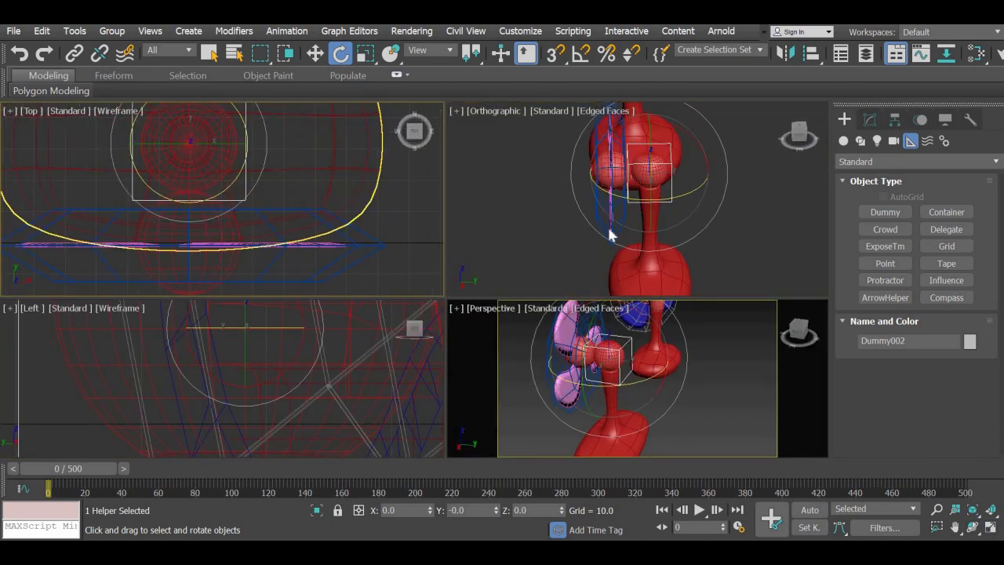
{"action": "scroll", "coordinate": [275, 186], "scroll_direction": "down", "scroll_amount": 3}
{"action": "middle_click_drag", "start_coordinate": [665, 404], "coordinate": [757, 429], "text": "alt"}
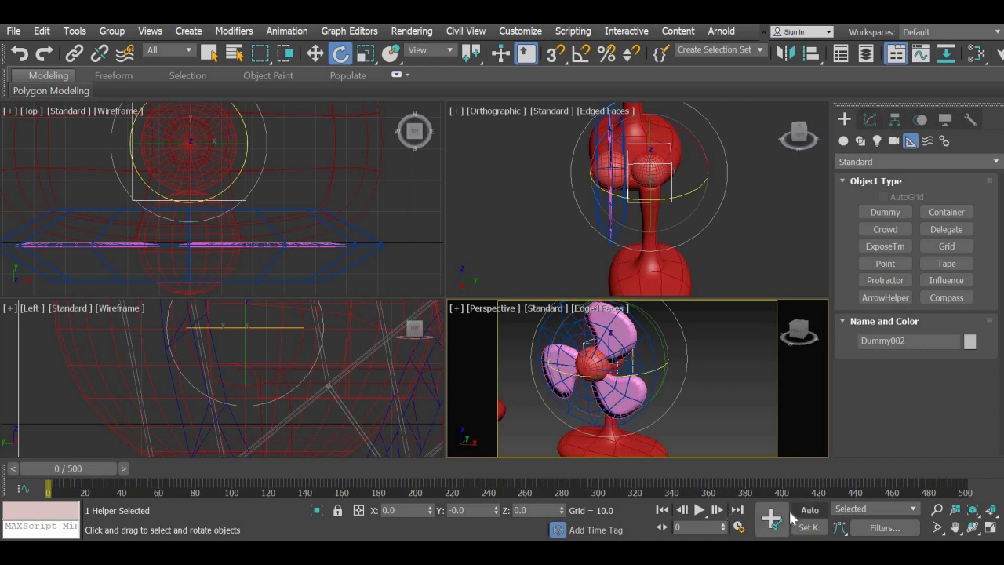
Step: Turn on Auto Key and rotate the dummy to exactly -45° about the world Z axis at frame 0
{"action": "key", "text": "n"}
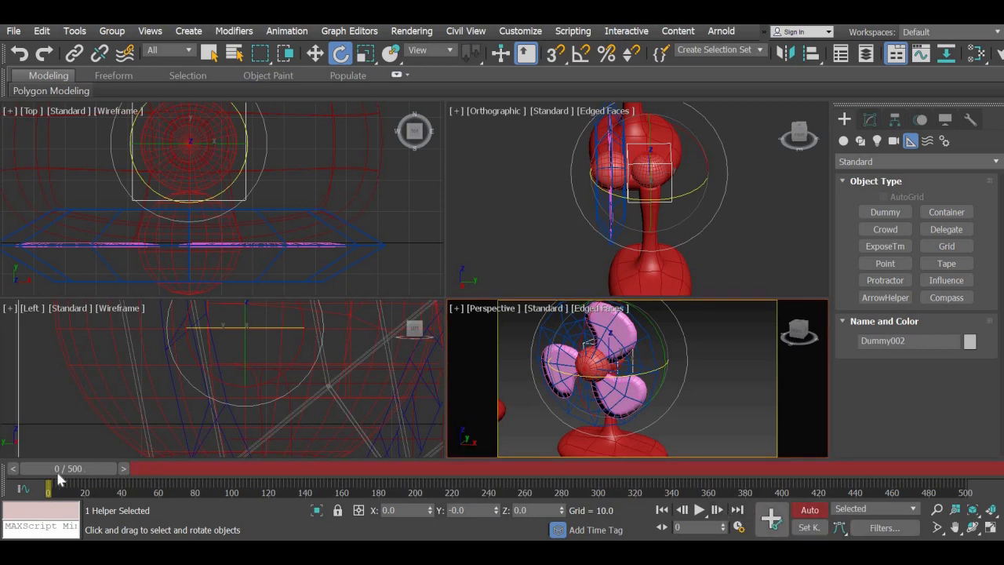
{"action": "key", "text": "z"}
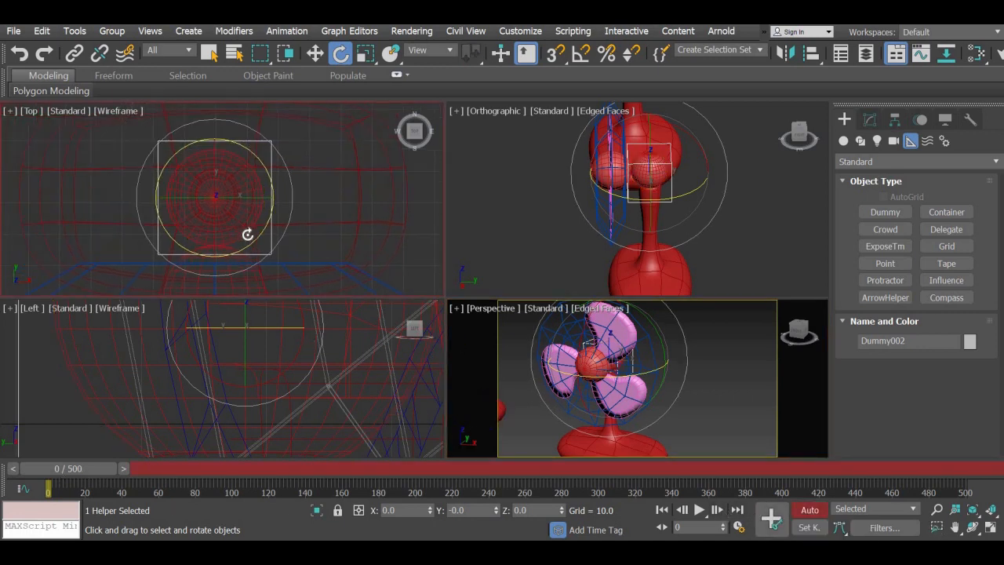
{"action": "left_click_drag", "start_coordinate": [225, 250], "coordinate": [191, 254]}
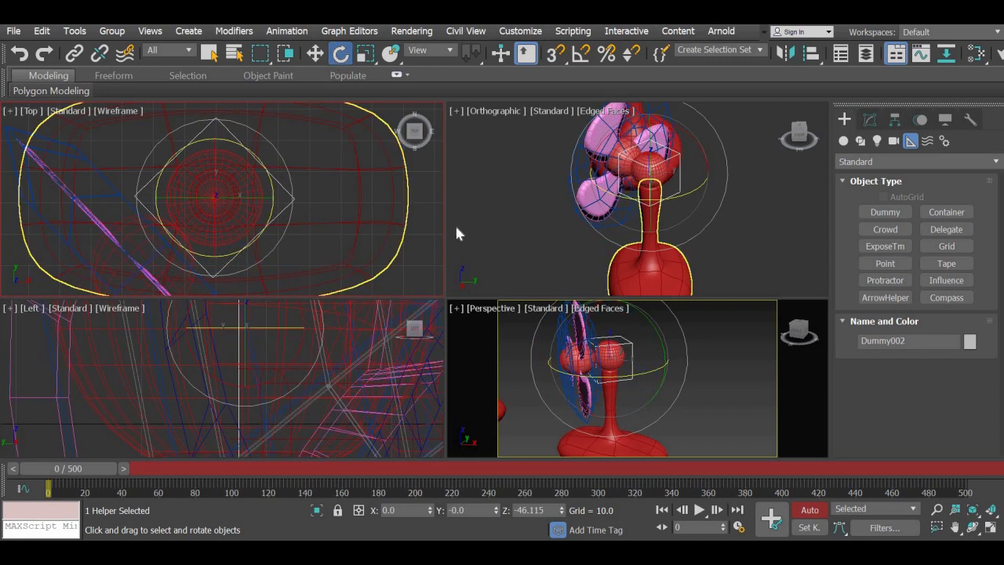
{"action": "key", "text": "F12"}
{"action": "left_click", "coordinate": [86, 225]}
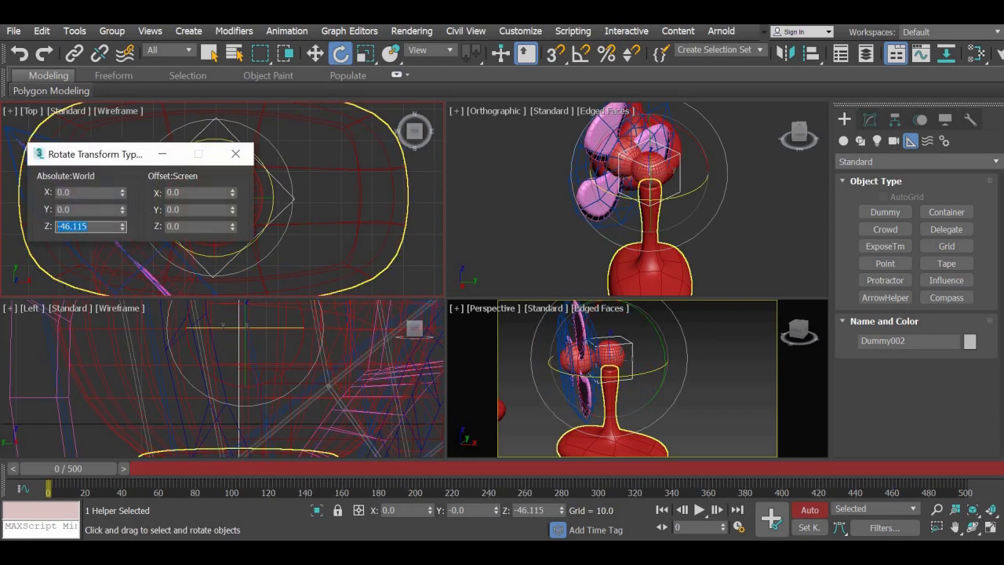
{"action": "type", "text": "-45"}
{"action": "key", "text": "Return"}
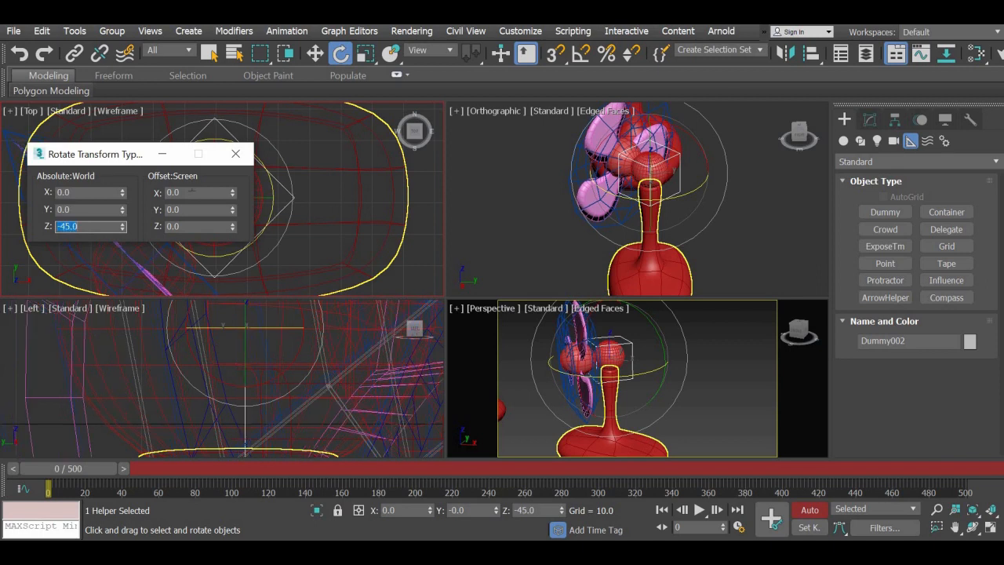
{"action": "left_click", "coordinate": [235, 155]}
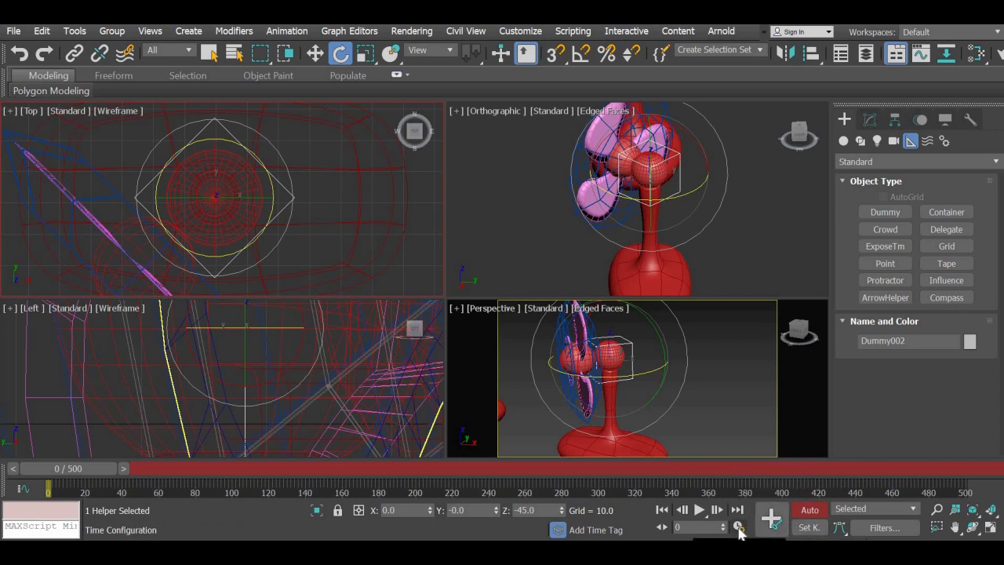
Step: Try an animation end time of 100 in the time configuration, and restore it to 500
{"action": "left_click", "coordinate": [738, 527]}
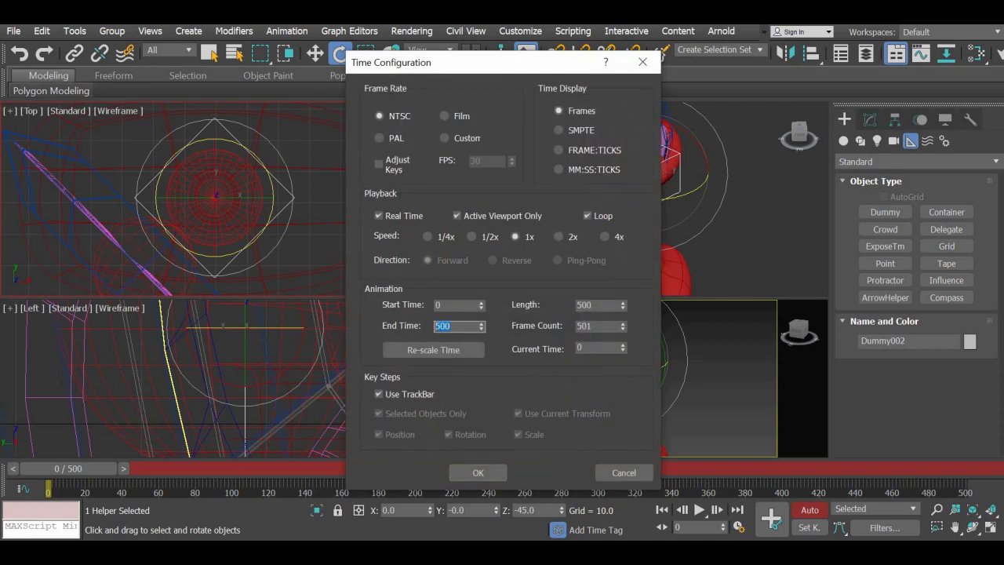
{"action": "key", "text": "Return"}
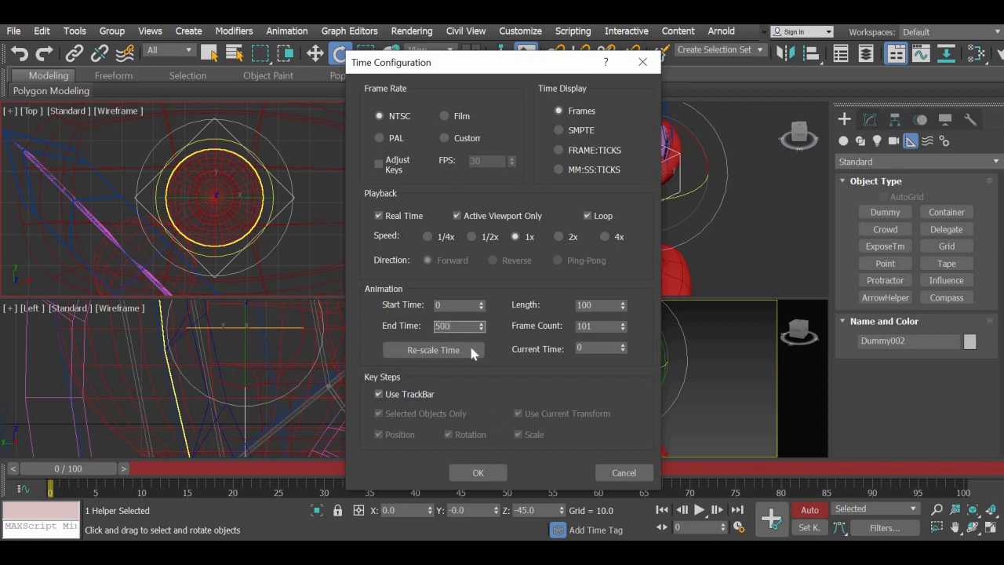
{"action": "type", "text": "500"}
{"action": "key", "text": "Return"}
{"action": "left_click", "coordinate": [487, 473]}
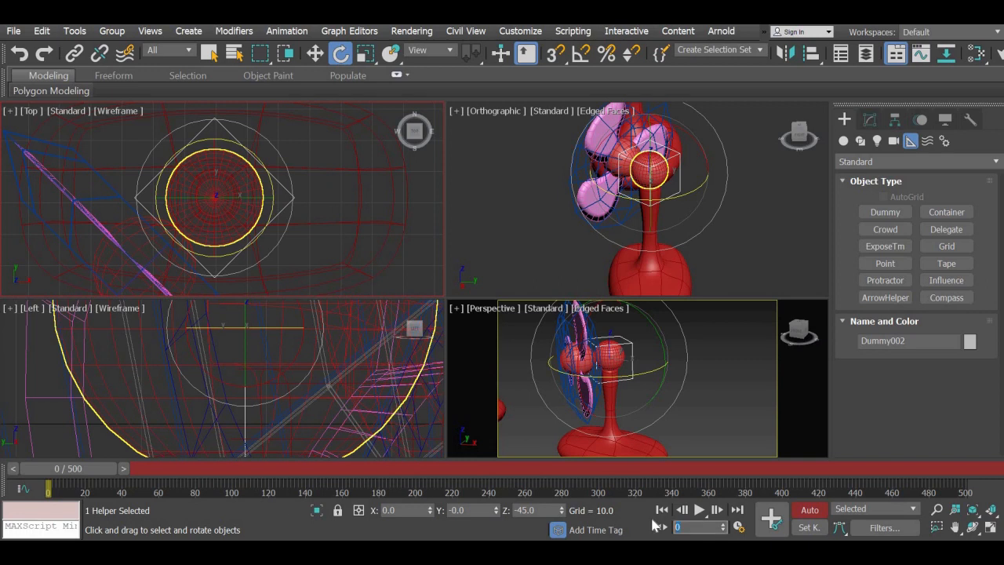
Step: Go to frame 100 and key the dummy's rotation at exactly 45° about the world Z axis
{"action": "key", "text": "Return"}
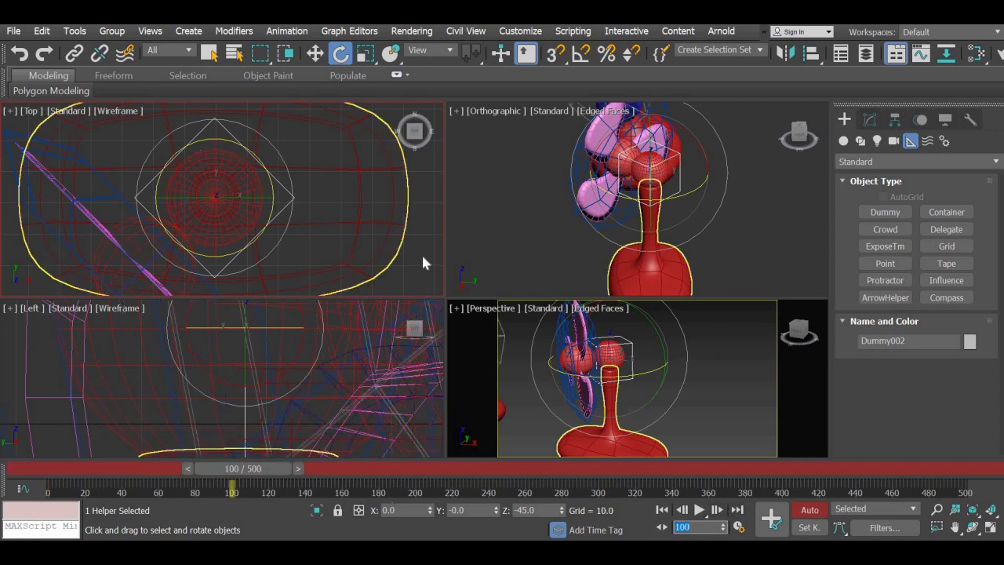
{"action": "right_click", "coordinate": [269, 261]}
{"action": "left_click", "coordinate": [240, 251]}
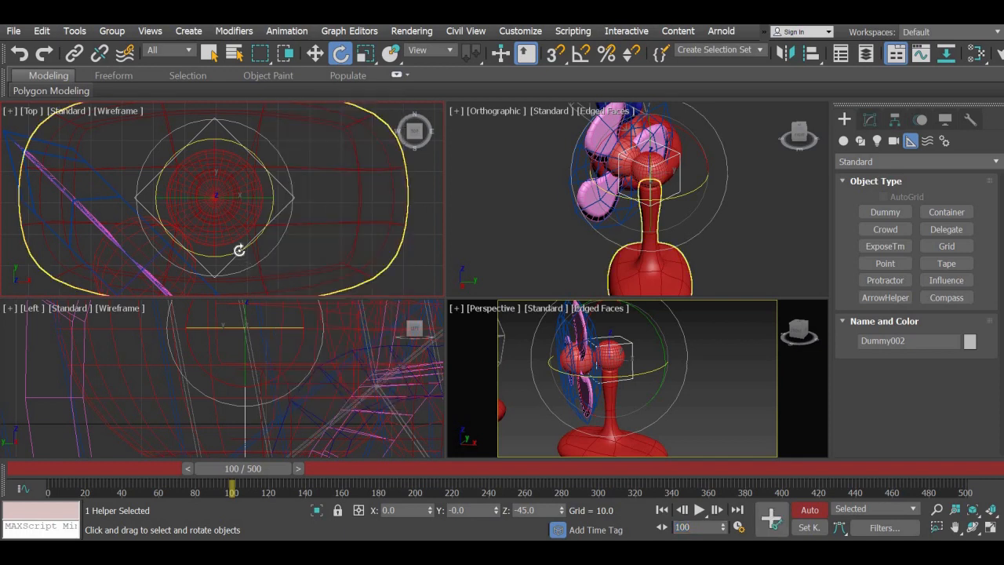
{"action": "left_click_drag", "start_coordinate": [283, 251], "coordinate": [368, 221]}
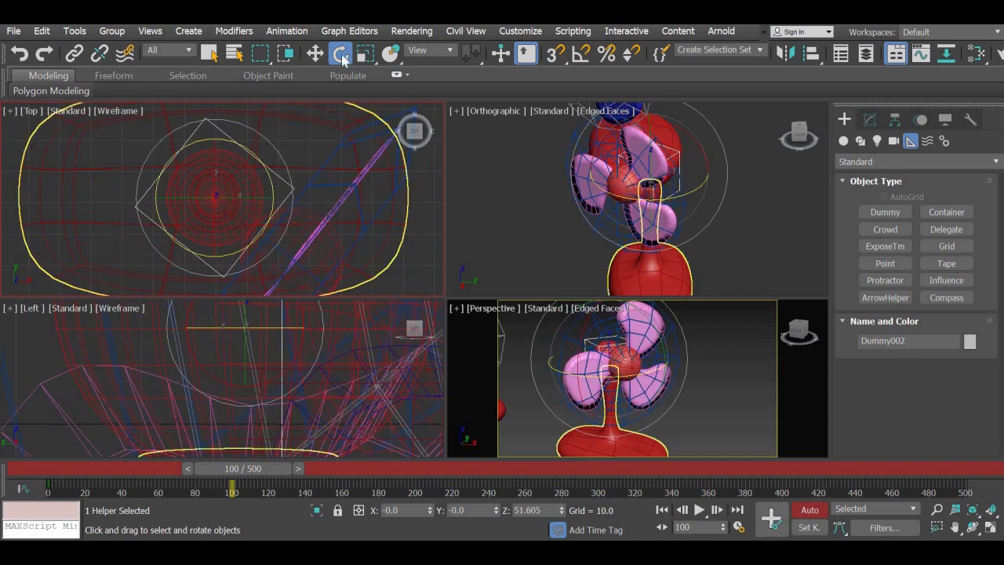
{"action": "right_click", "coordinate": [341, 52]}
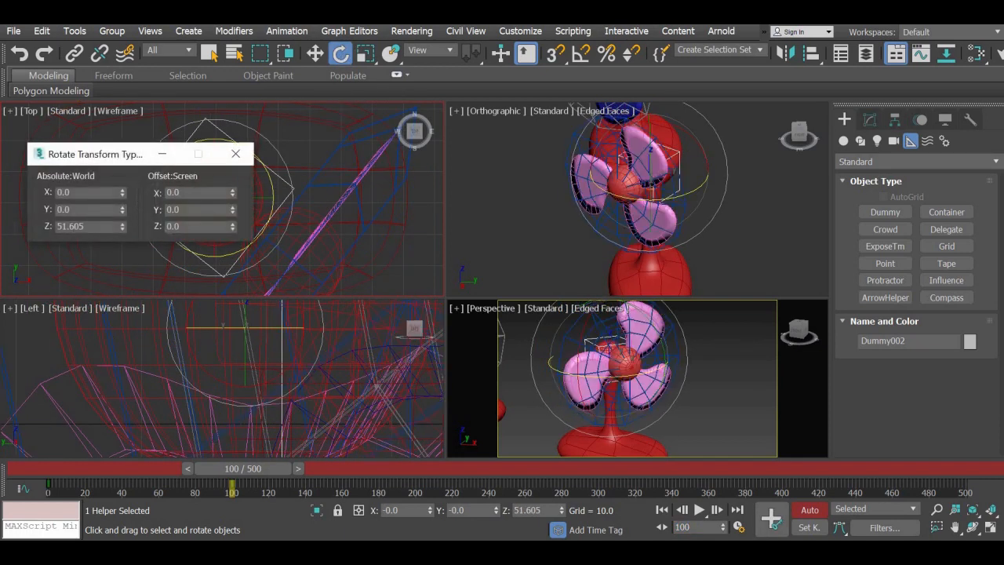
{"action": "double_click", "coordinate": [80, 226]}
{"action": "type", "text": "45"}
{"action": "key", "text": "Return"}
{"action": "left_click", "coordinate": [235, 153]}
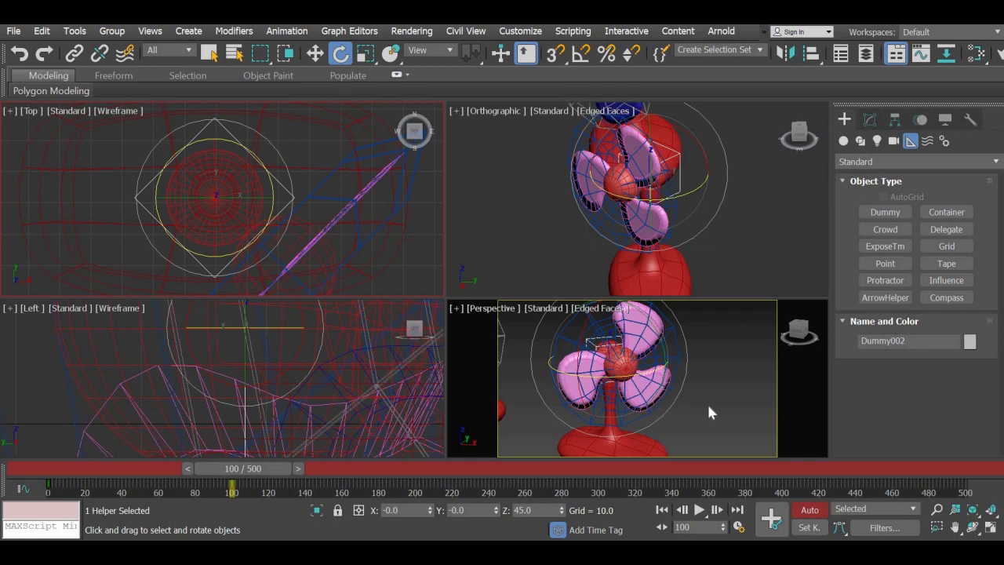
Step: Return to frame 0, deselect the dummy, turn off Auto Key, and play the animation to preview the head's swing
{"action": "middle_click_drag", "start_coordinate": [717, 404], "coordinate": [720, 414], "text": "alt"}
{"action": "scroll", "coordinate": [719, 410], "scroll_direction": "down", "scroll_amount": 3}
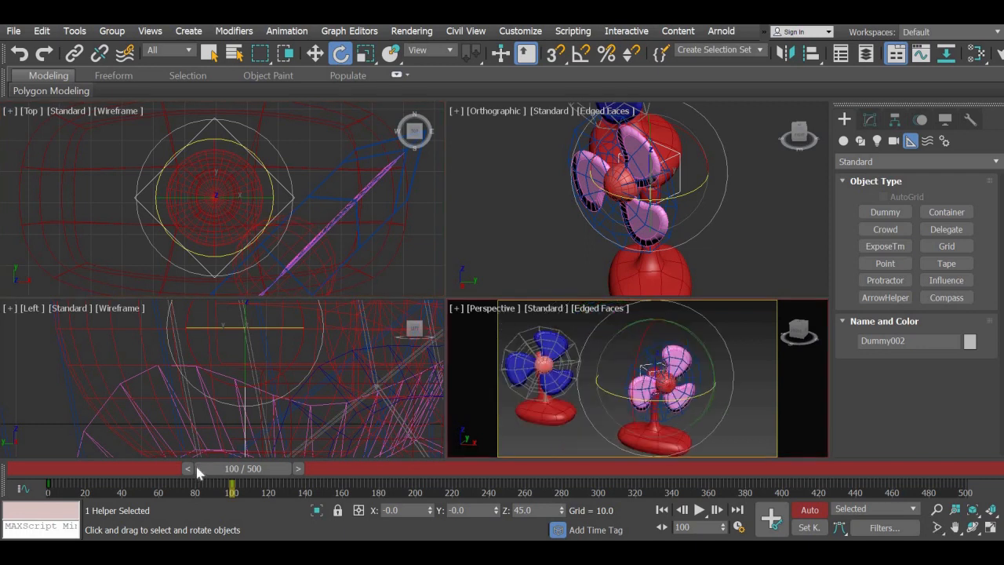
{"action": "left_click_drag", "start_coordinate": [92, 471], "coordinate": [57, 461]}
{"action": "key", "text": "e"}
{"action": "left_click", "coordinate": [784, 449]}
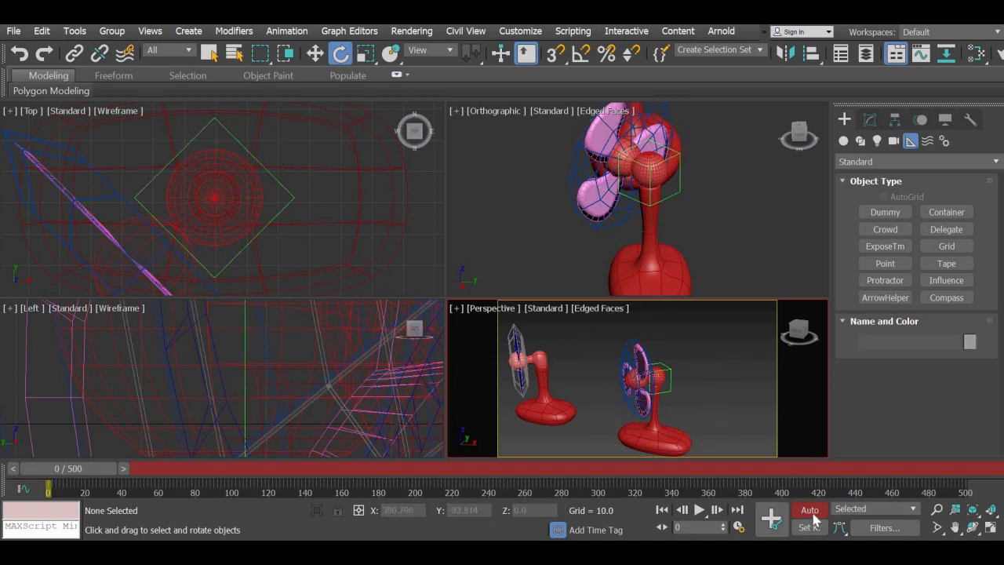
{"action": "left_click", "coordinate": [698, 510]}
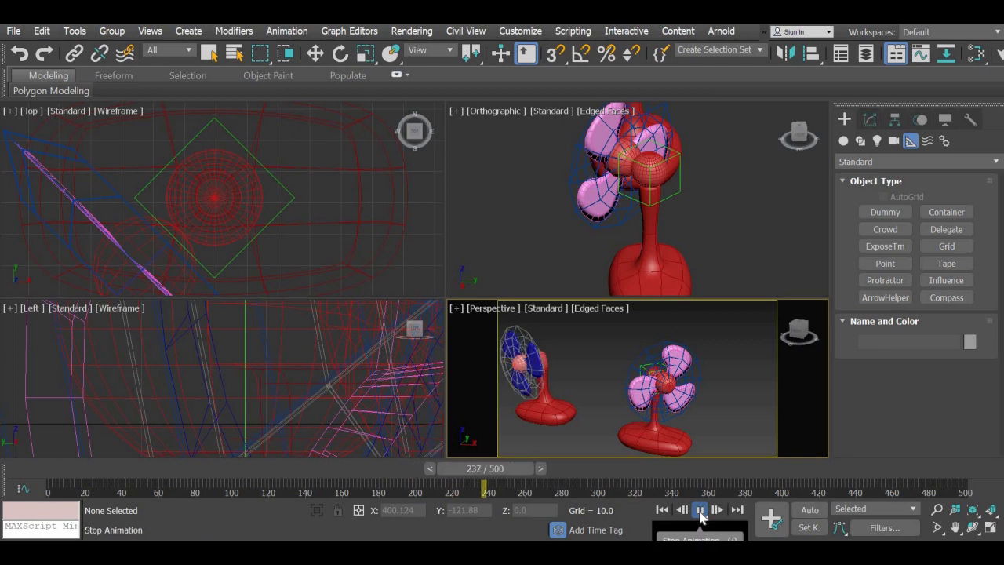
{"action": "left_click", "coordinate": [701, 512]}
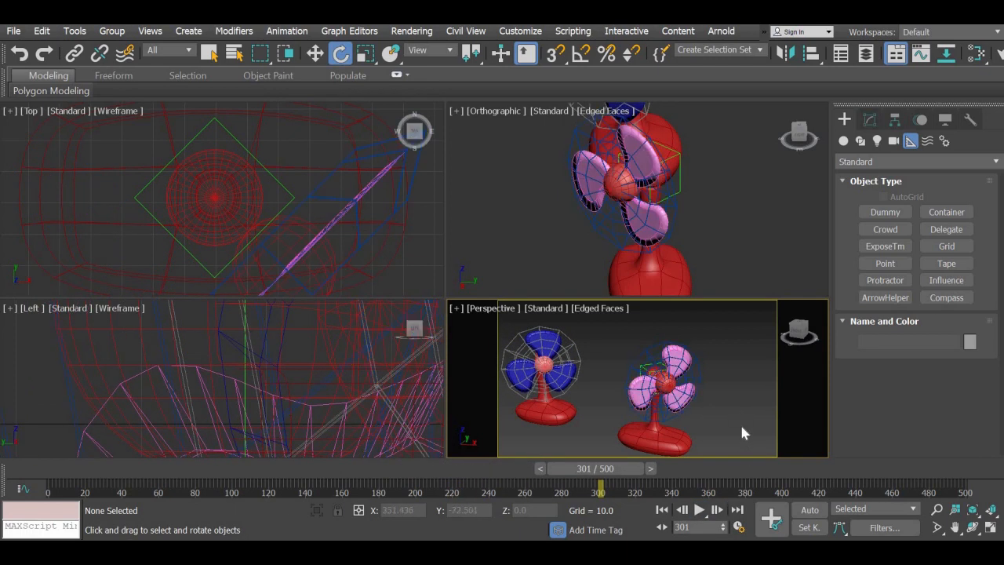
Step: Select the dummy on the pink-bladed fan and open its animation tracks in the Curve Editor
{"action": "middle_click_drag", "start_coordinate": [600, 423], "coordinate": [619, 392], "text": "alt"}
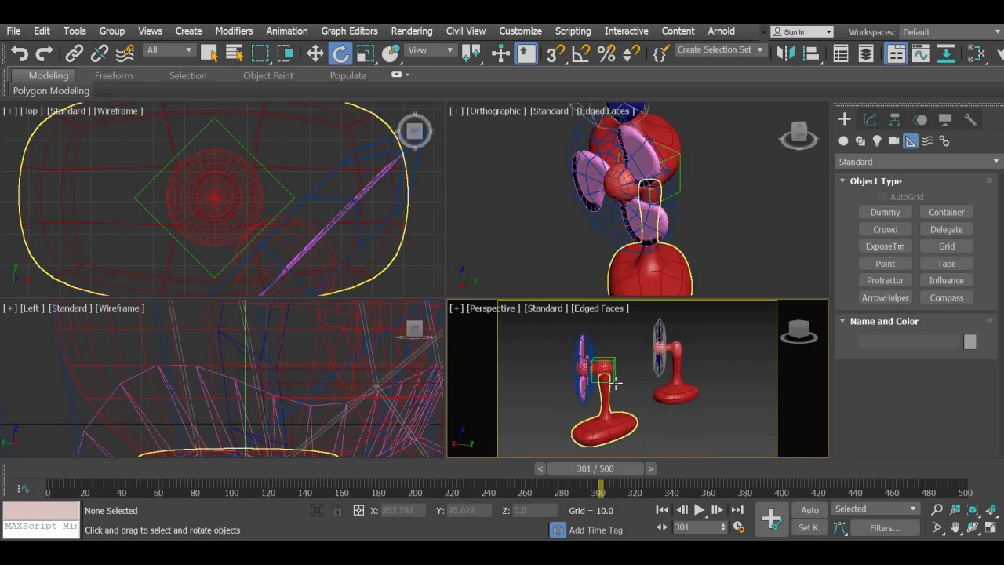
{"action": "left_click", "coordinate": [615, 381]}
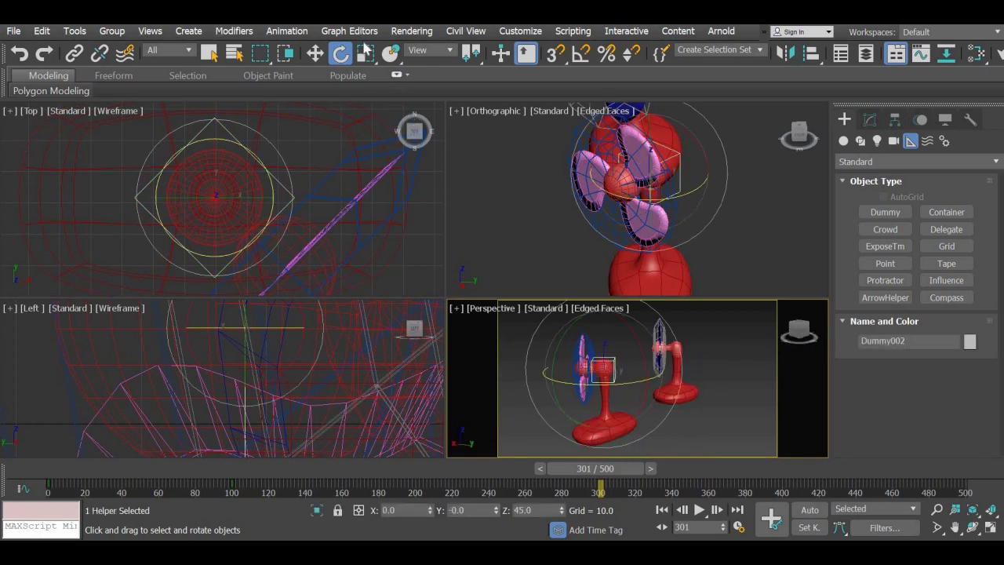
{"action": "left_click", "coordinate": [359, 33]}
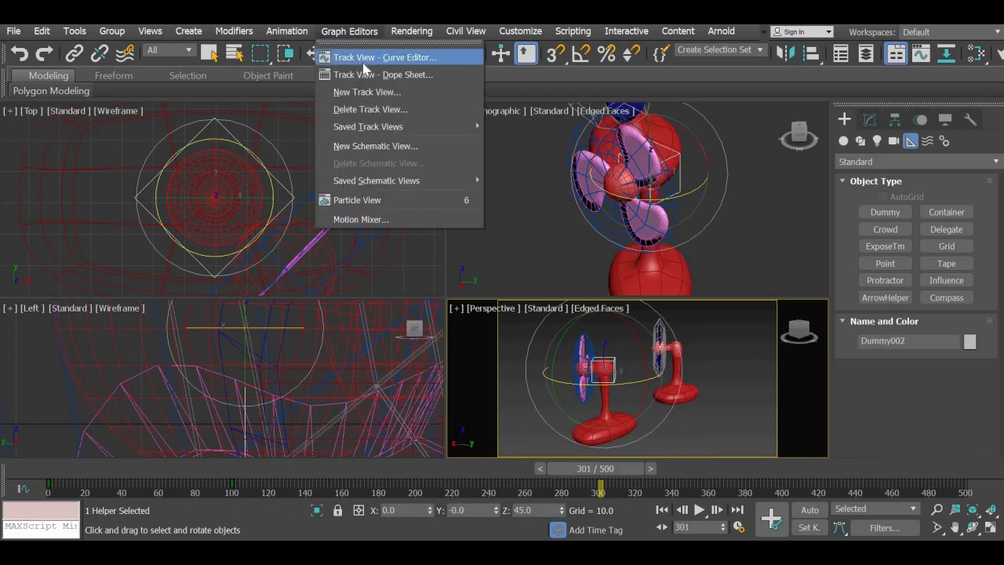
{"action": "left_click", "coordinate": [365, 58]}
{"action": "middle_click_drag", "start_coordinate": [379, 269], "coordinate": [599, 141]}
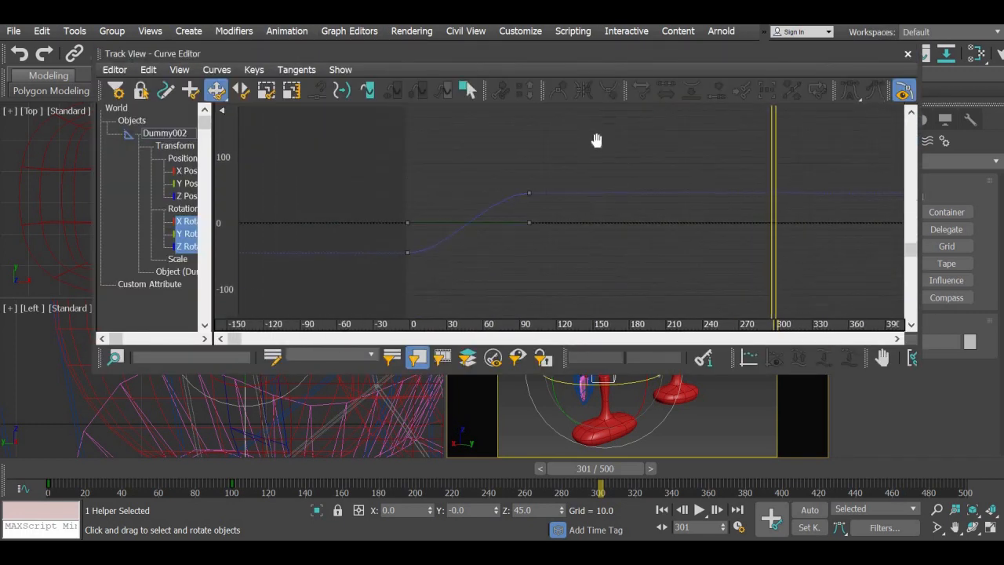
Step: Delete all keys from the dummy's X Rotation and Y Rotation tracks
{"action": "left_click", "coordinate": [188, 222]}
{"action": "left_click_drag", "start_coordinate": [459, 171], "coordinate": [663, 250]}
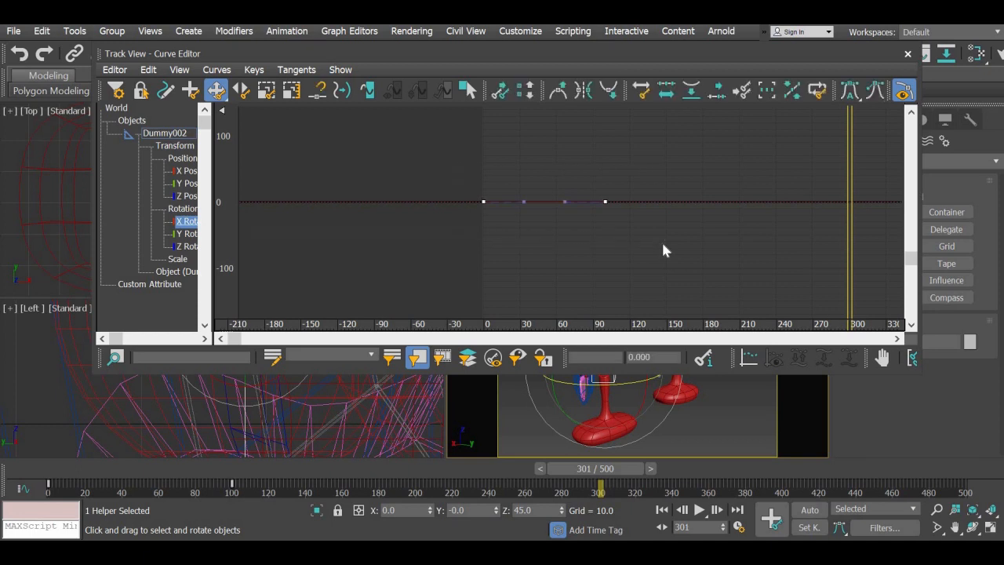
{"action": "key", "text": "Delete"}
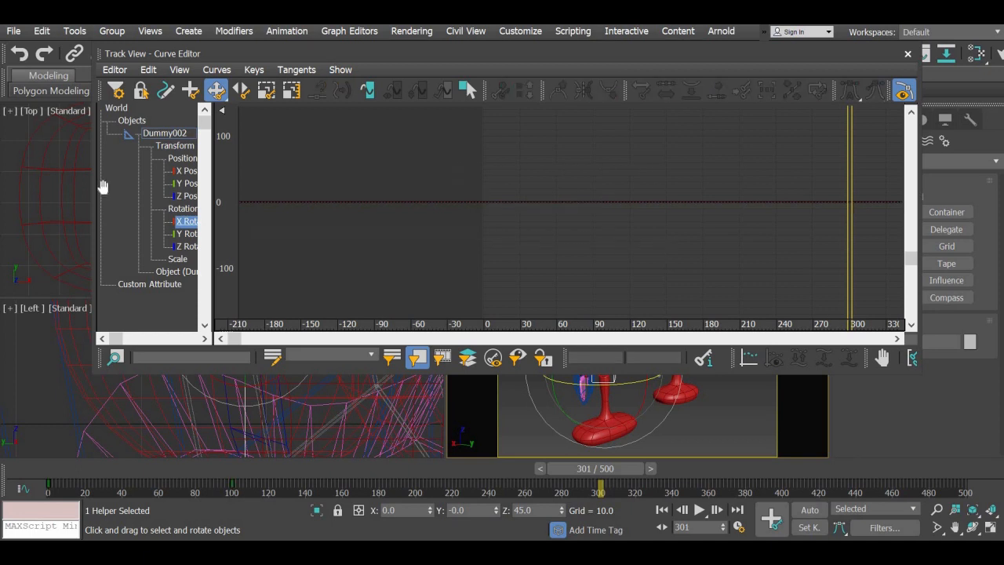
{"action": "left_click", "coordinate": [187, 247]}
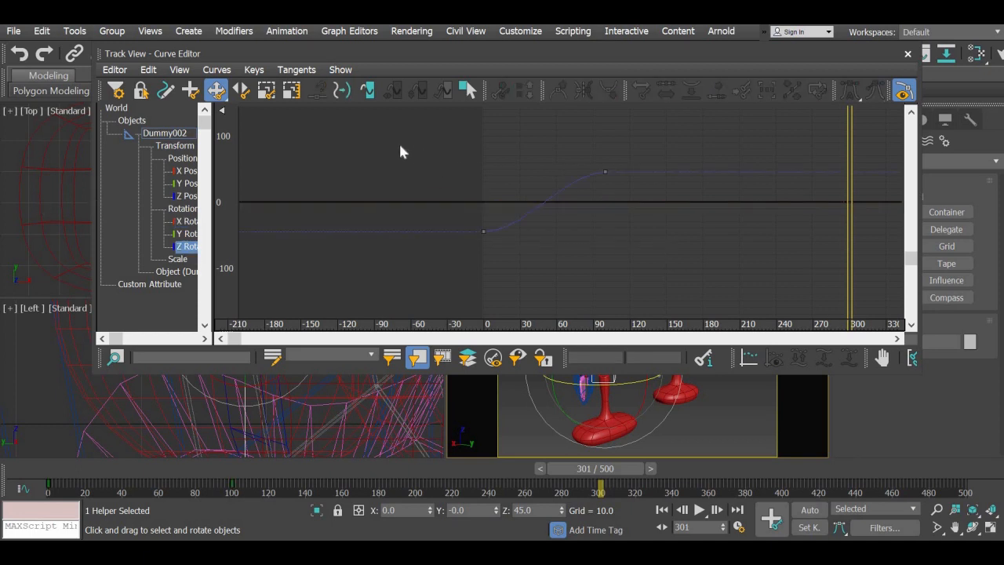
{"action": "left_click", "coordinate": [186, 233]}
{"action": "left_click_drag", "start_coordinate": [438, 170], "coordinate": [652, 238]}
{"action": "key", "text": "Delete"}
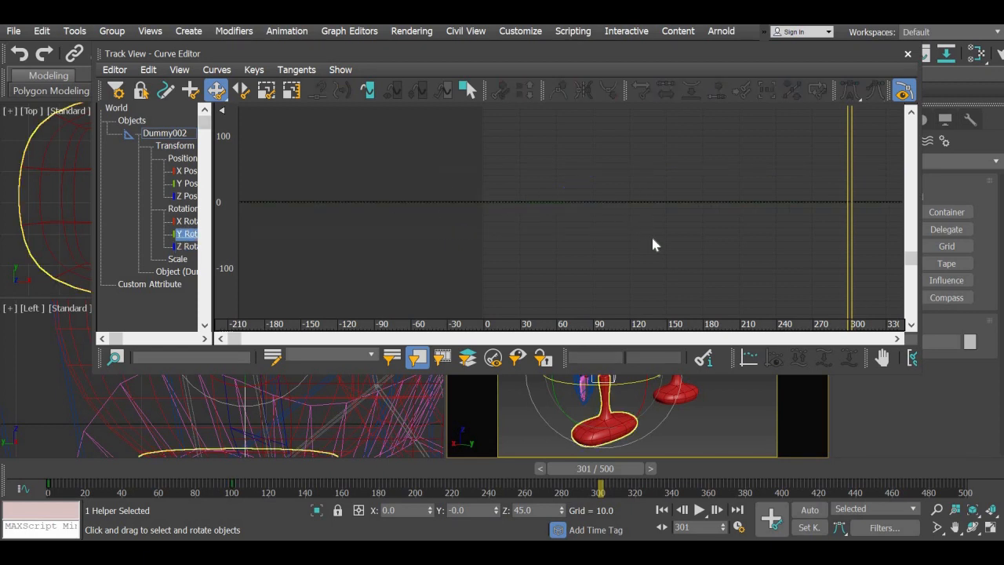
Step: Set the out-of-range type of the dummy's Z Rotation track to Cycle in both directions
{"action": "left_click", "coordinate": [187, 246]}
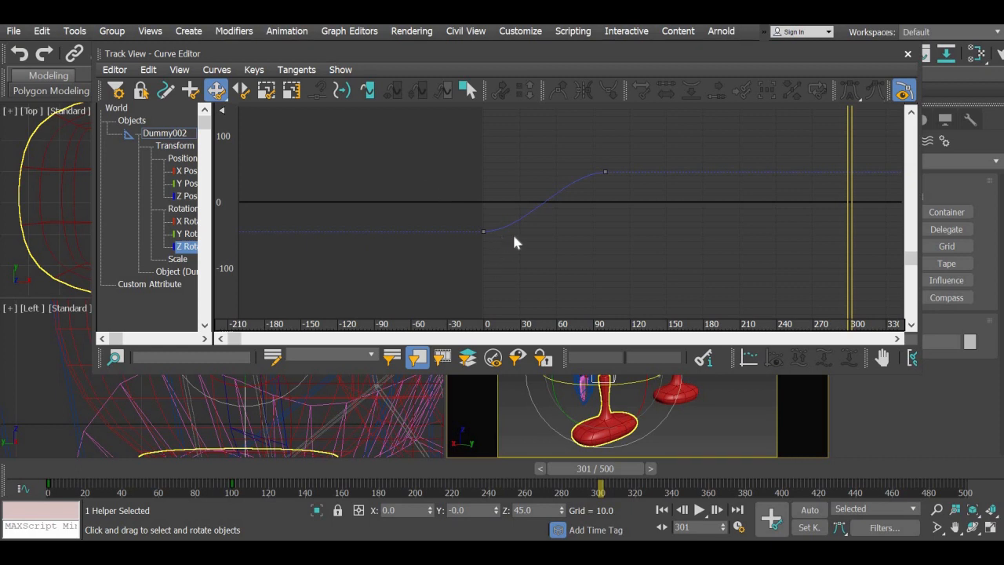
{"action": "middle_click_drag", "start_coordinate": [514, 236], "coordinate": [516, 259]}
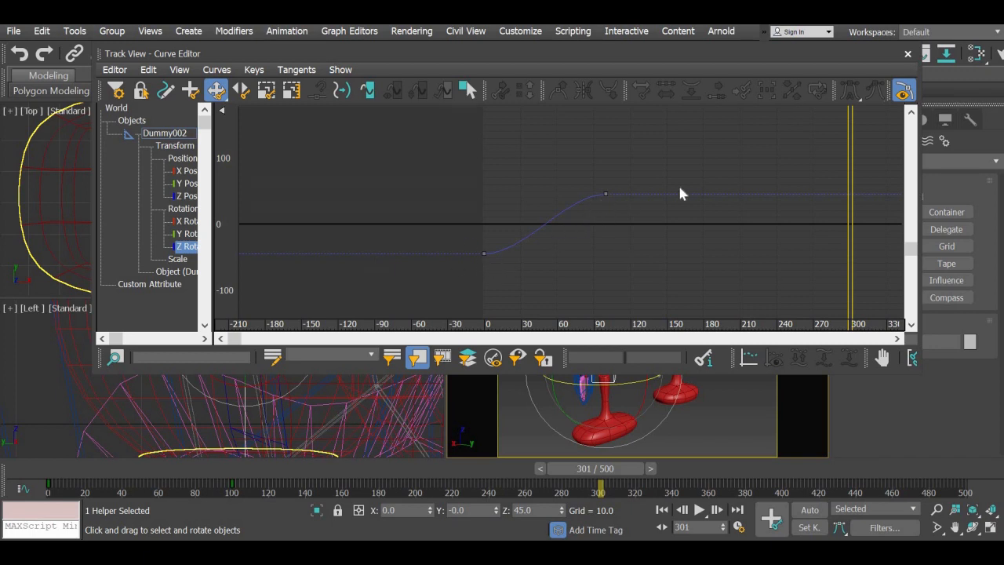
{"action": "left_click", "coordinate": [149, 70]}
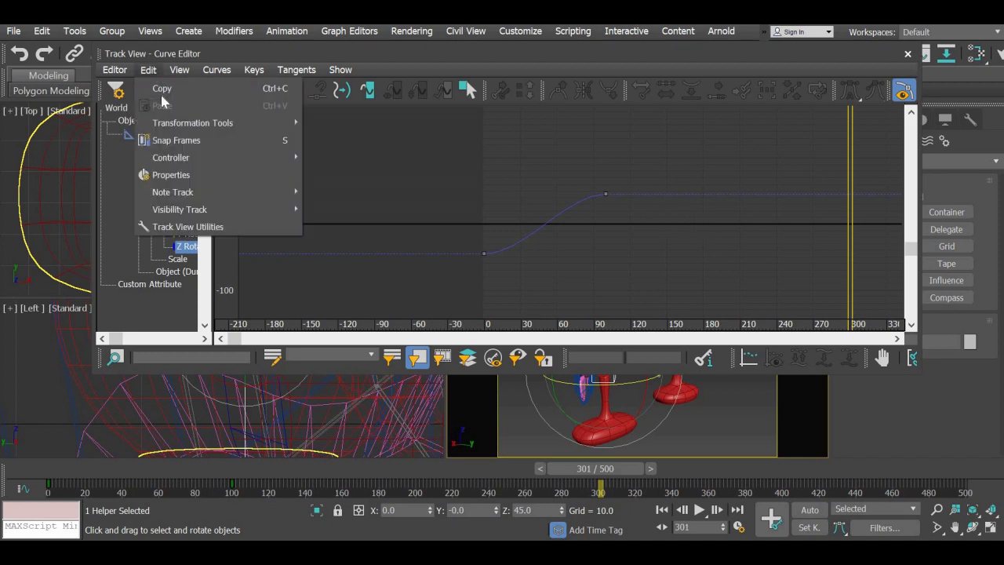
{"action": "mouse_move", "coordinate": [174, 165]}
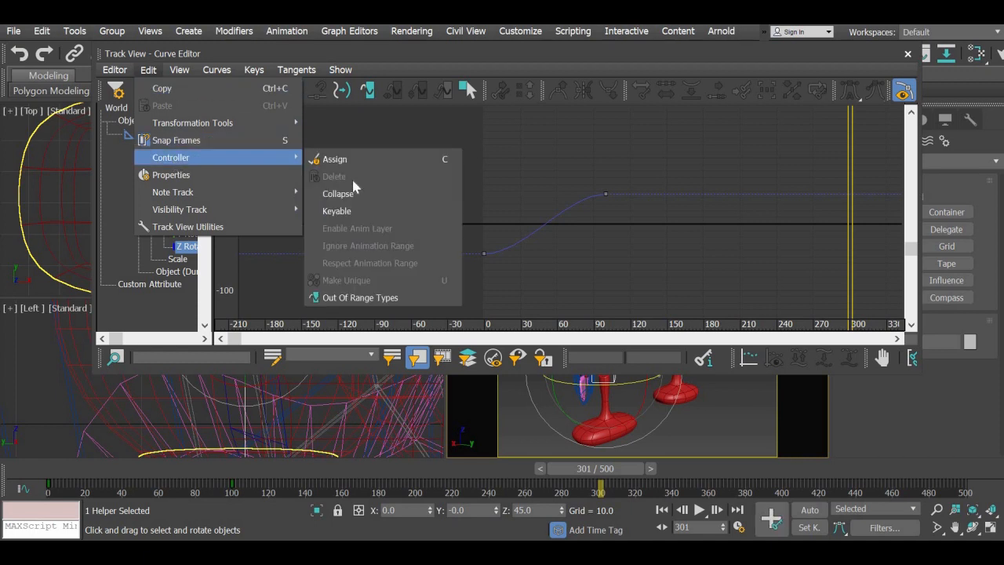
{"action": "left_click", "coordinate": [357, 298]}
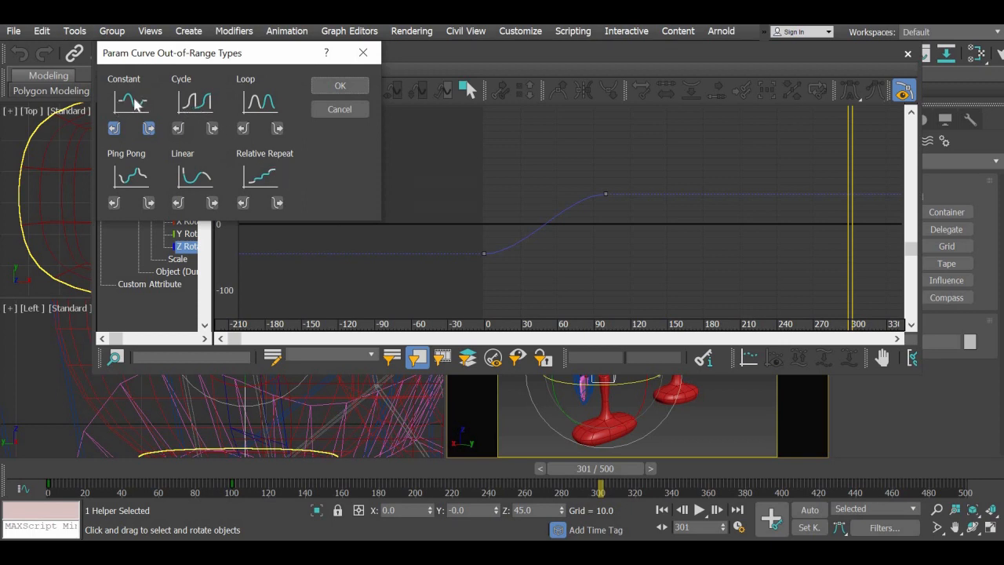
{"action": "left_click", "coordinate": [196, 104]}
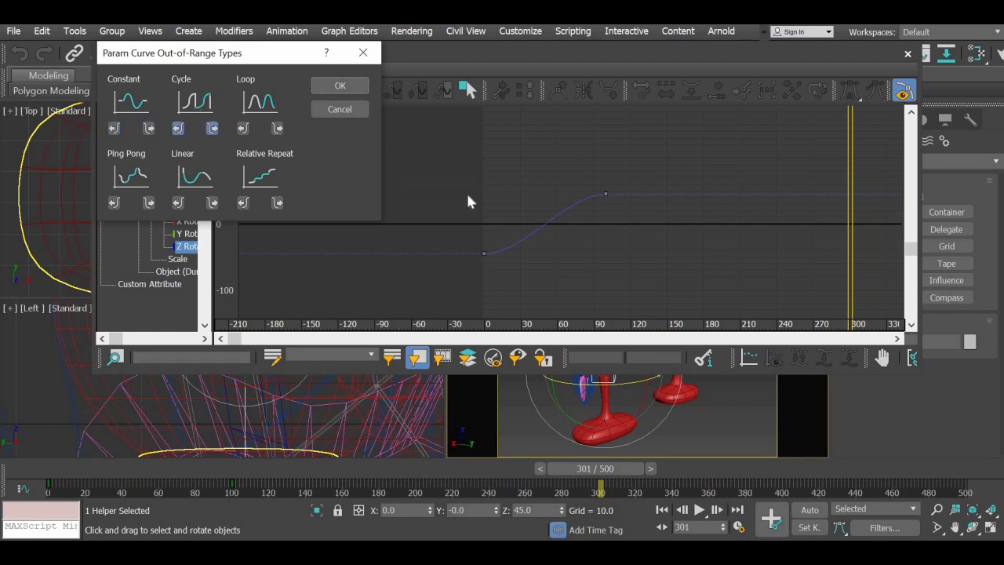
{"action": "left_click", "coordinate": [350, 87]}
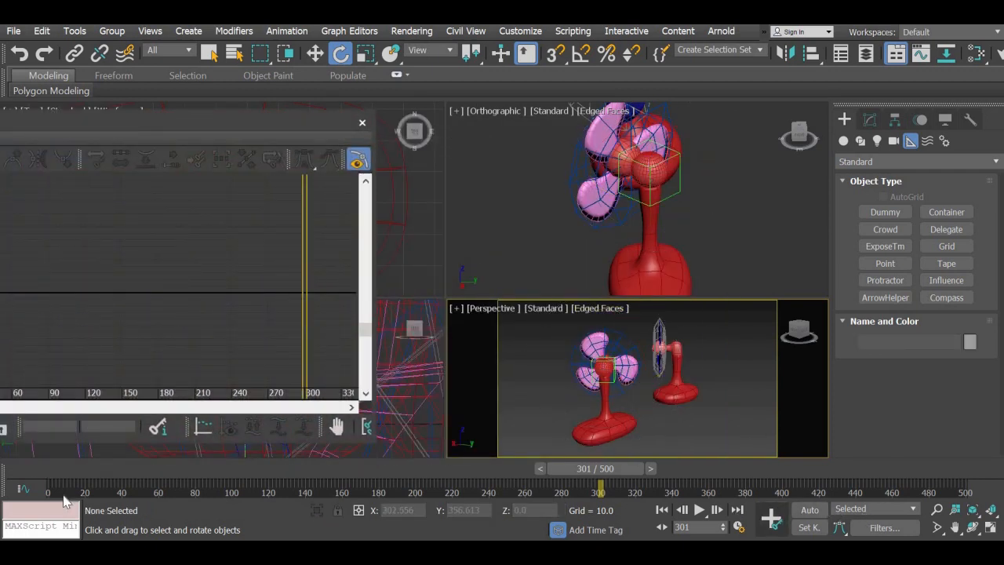
Step: Return to frame 0 and play the animation to preview how the fan head's swing repeats
{"action": "left_click", "coordinate": [662, 510]}
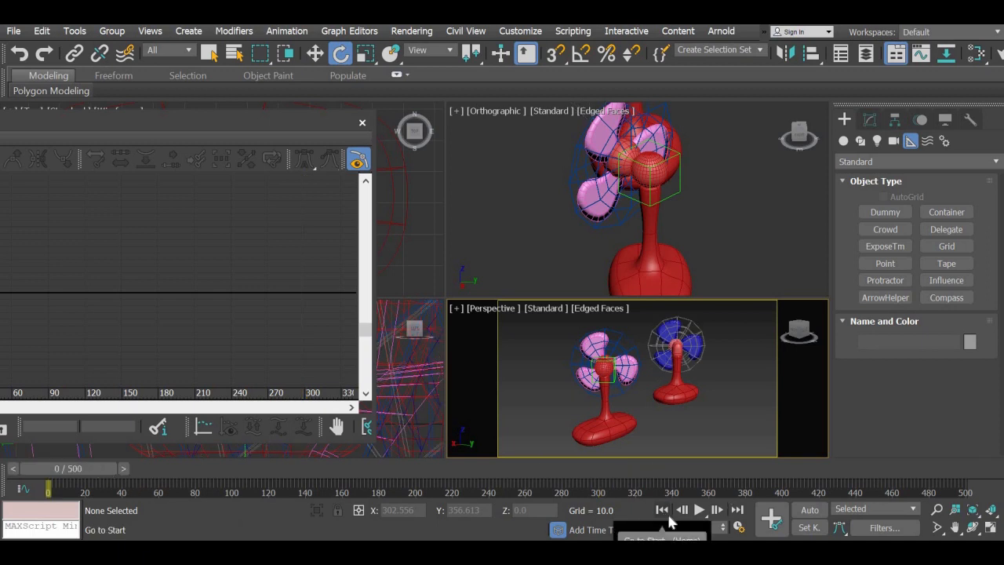
{"action": "left_click", "coordinate": [700, 510]}
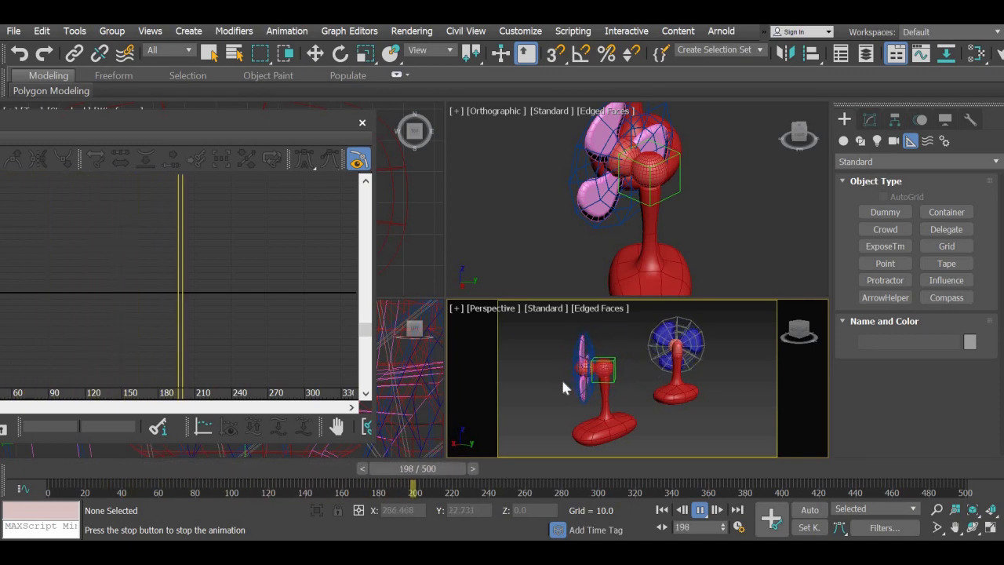
{"action": "left_click", "coordinate": [700, 510]}
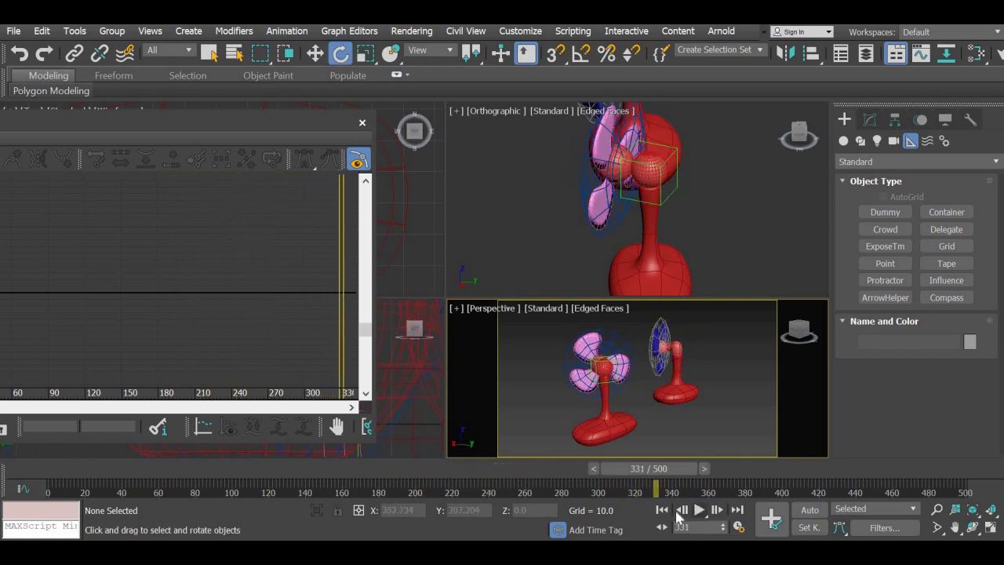
Step: Reselect the dummy on the pink-bladed fan and examine its Z Rotation curve in the Curve Editor
{"action": "left_click", "coordinate": [609, 382]}
{"action": "left_click_drag", "start_coordinate": [167, 121], "coordinate": [620, 49]}
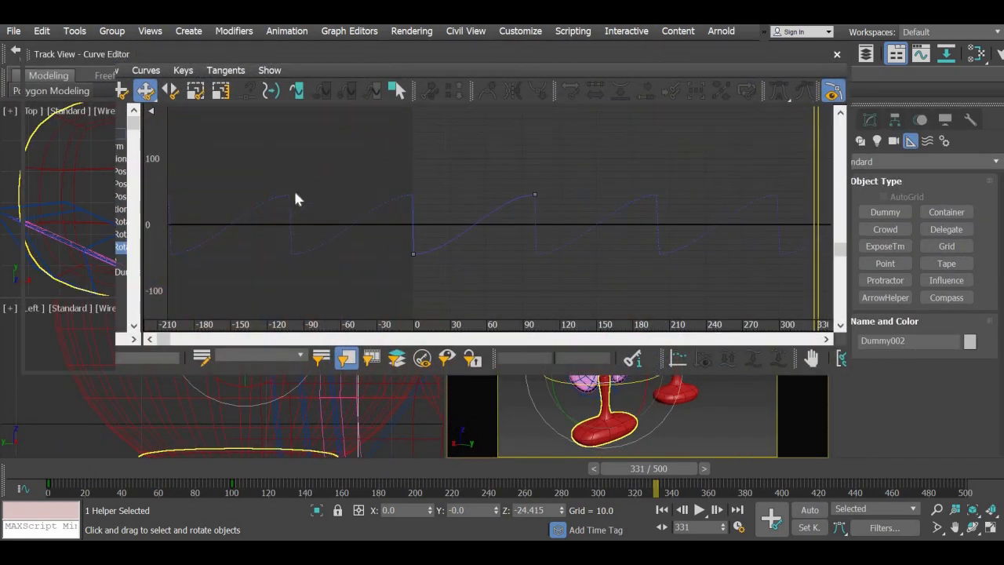
{"action": "middle_click_drag", "start_coordinate": [488, 193], "coordinate": [686, 192]}
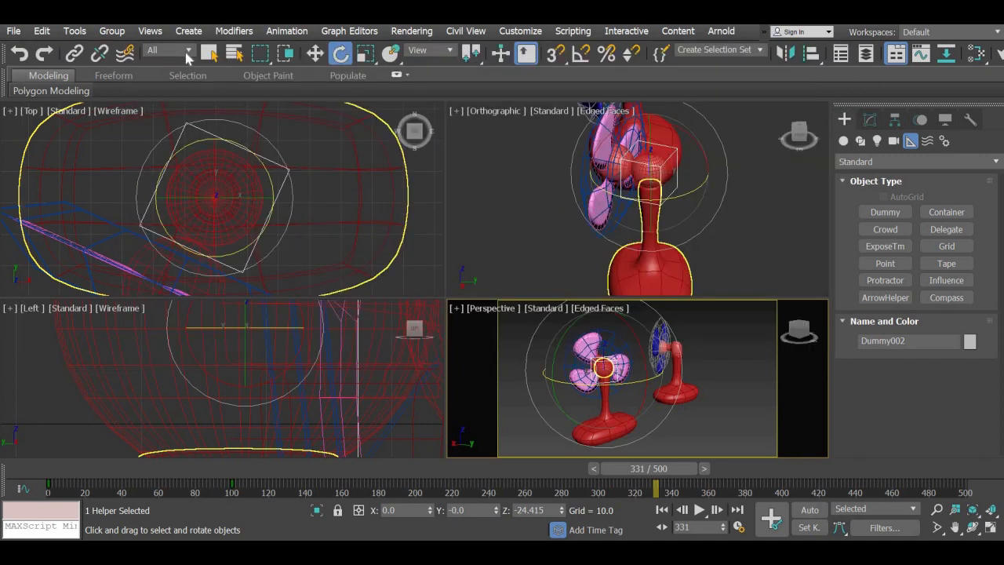
{"action": "left_click", "coordinate": [349, 30]}
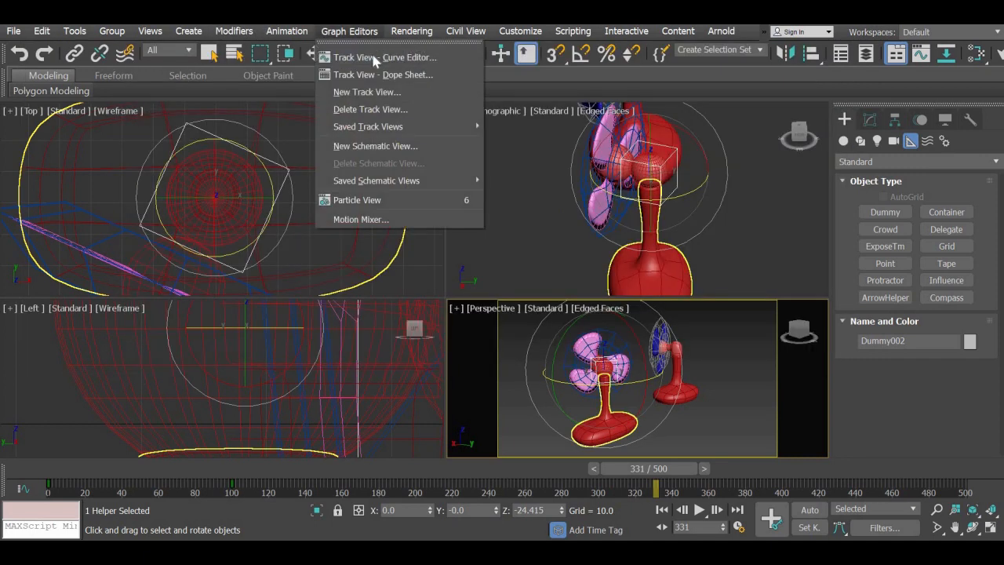
{"action": "left_click", "coordinate": [353, 58]}
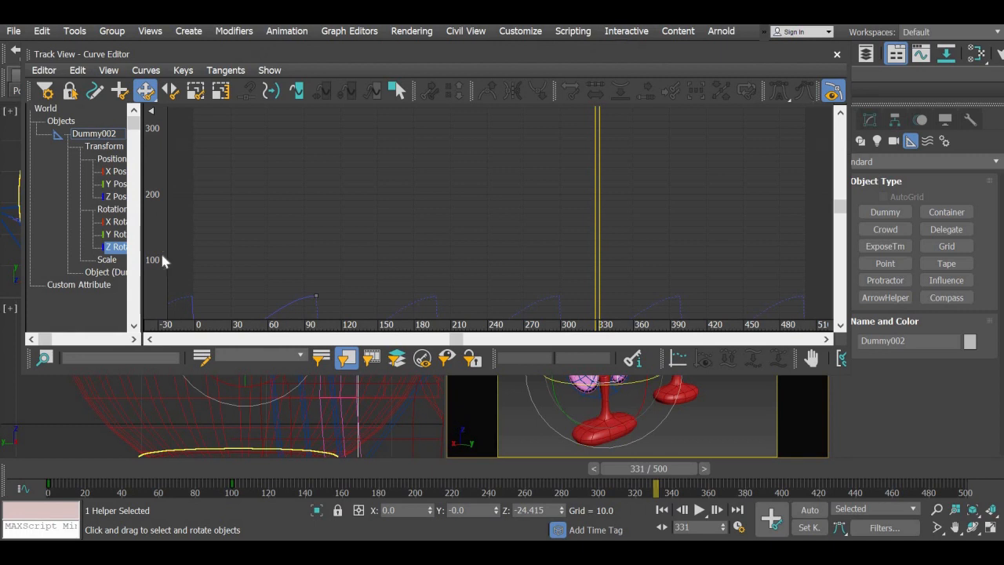
{"action": "middle_click_drag", "start_coordinate": [312, 267], "coordinate": [399, 155]}
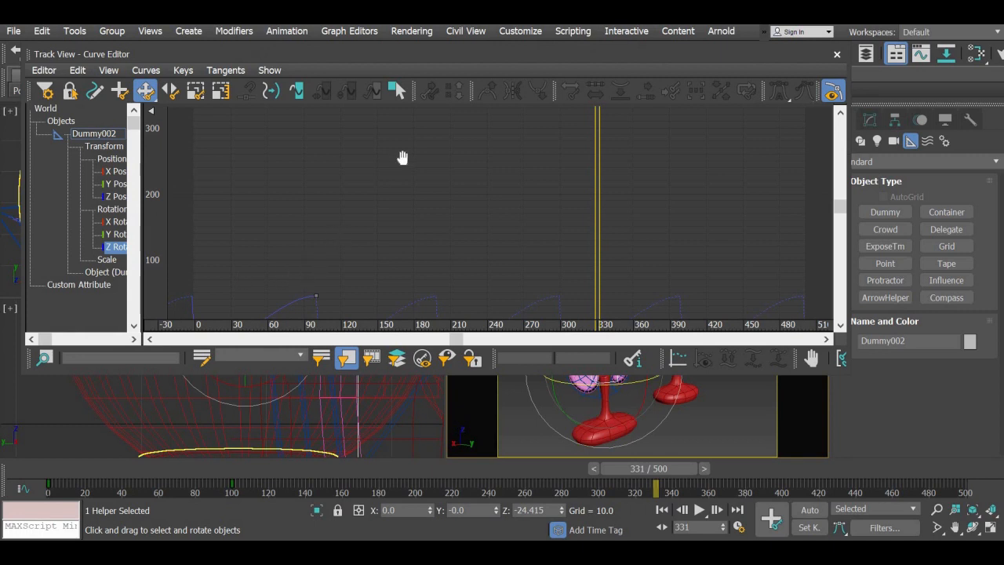
Step: Change the Z Rotation track's out-of-range type to Loop in both directions
{"action": "left_click", "coordinate": [77, 70]}
{"action": "mouse_move", "coordinate": [157, 158]}
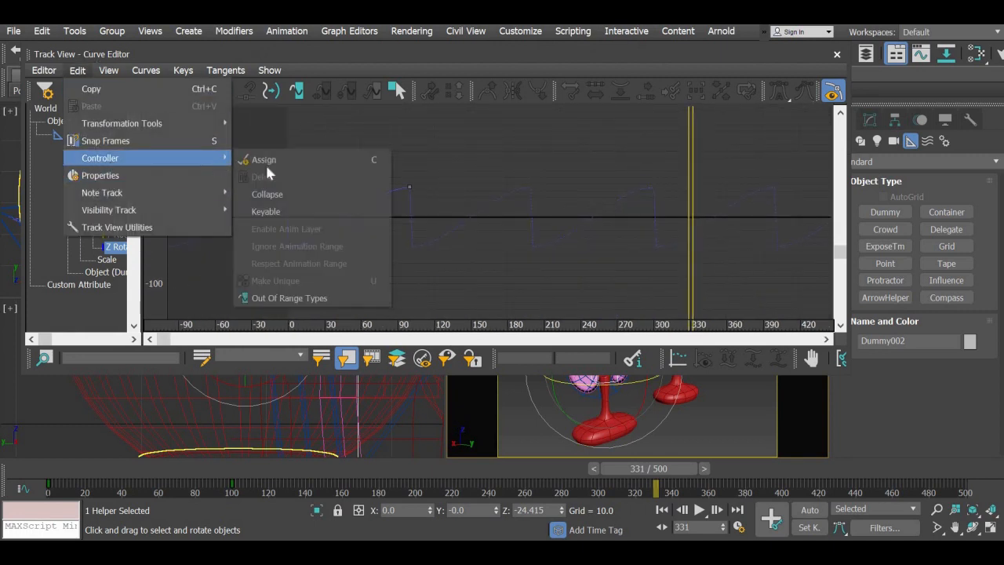
{"action": "left_click", "coordinate": [291, 300]}
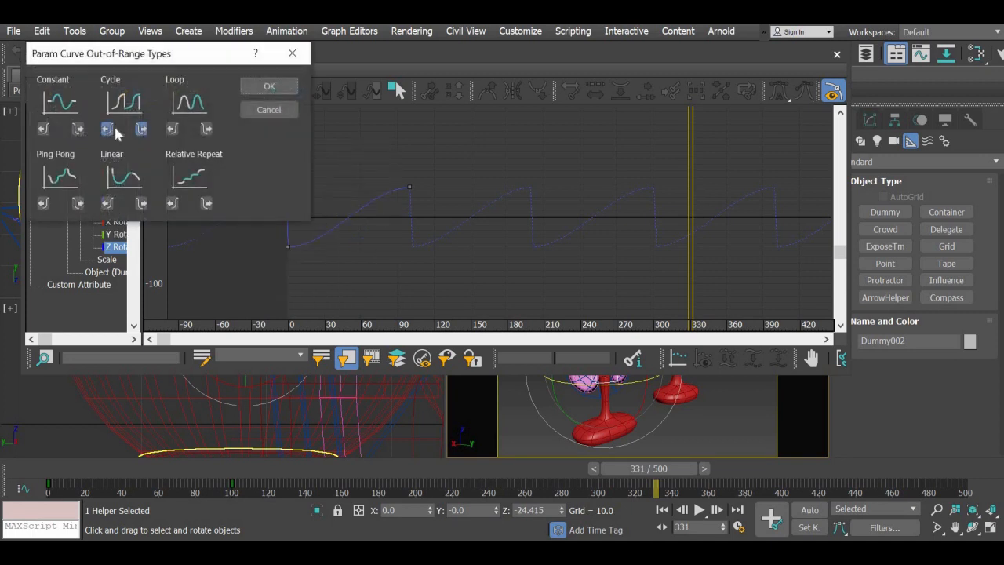
{"action": "left_click", "coordinate": [200, 104]}
{"action": "left_click", "coordinate": [269, 86]}
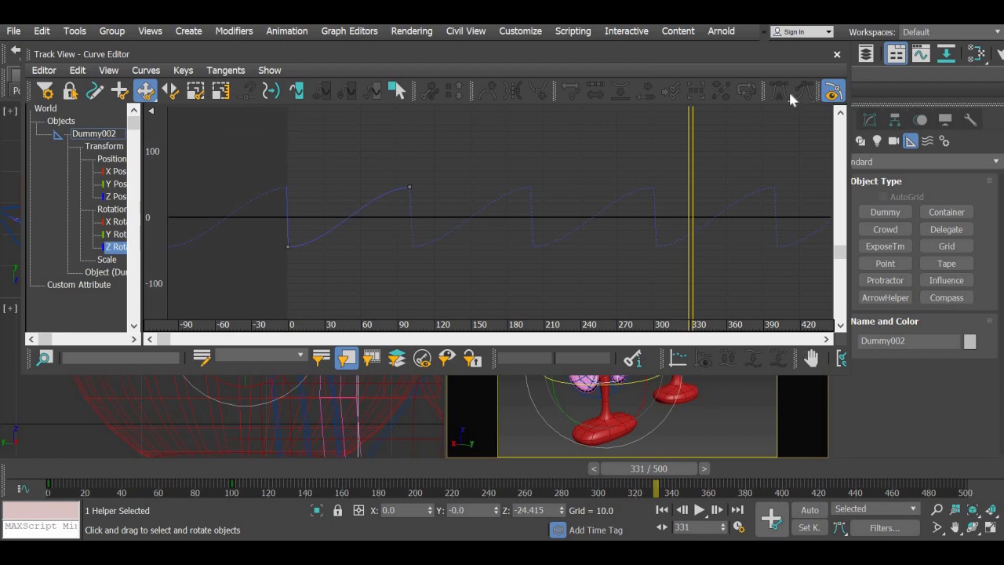
Step: Deselect the dummy, return to frame 0, and play the looped swing with the pink-bladed fan seen from the front
{"action": "left_click", "coordinate": [736, 388]}
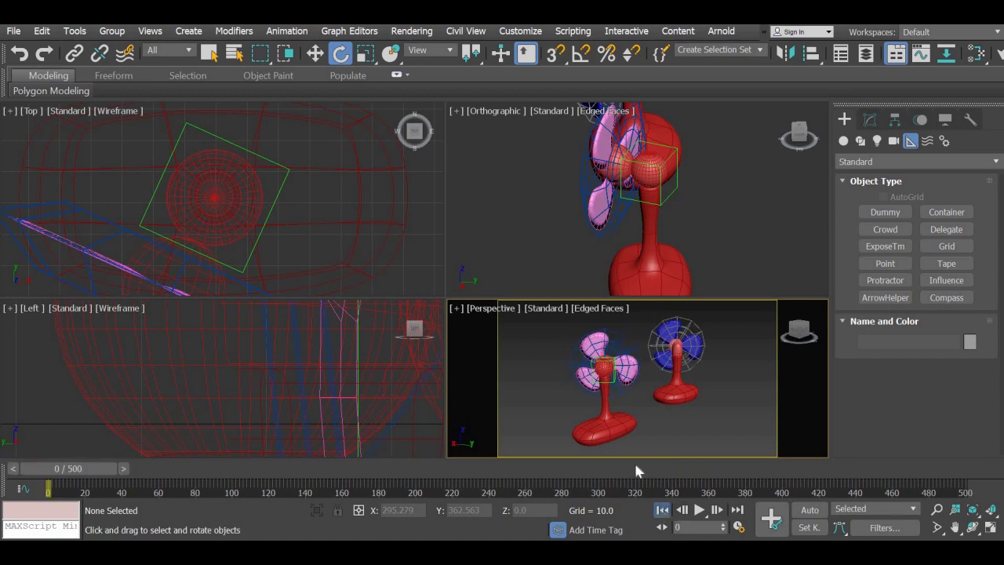
{"action": "left_click", "coordinate": [661, 510]}
{"action": "middle_click_drag", "start_coordinate": [669, 432], "coordinate": [630, 402], "text": "alt"}
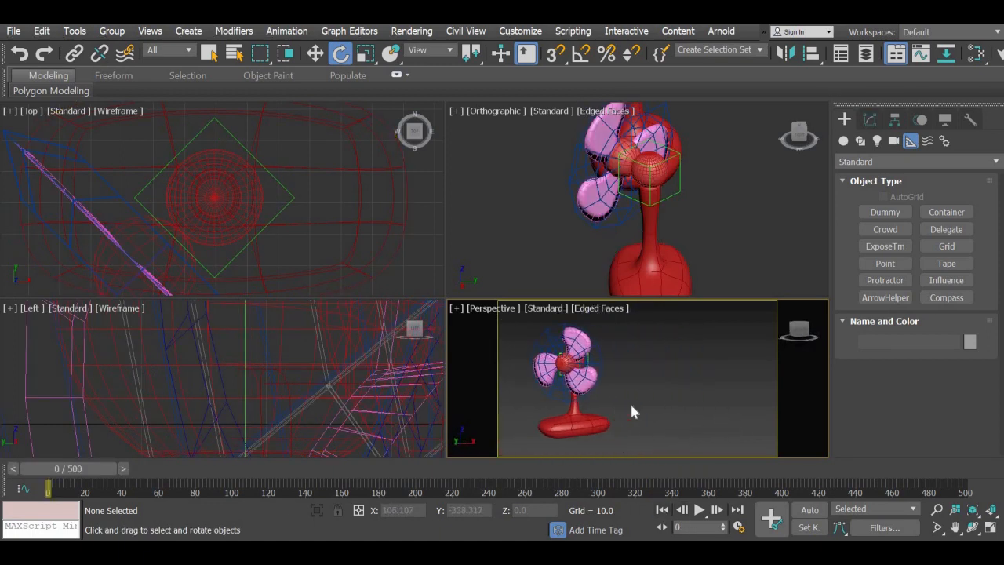
{"action": "left_click", "coordinate": [699, 510]}
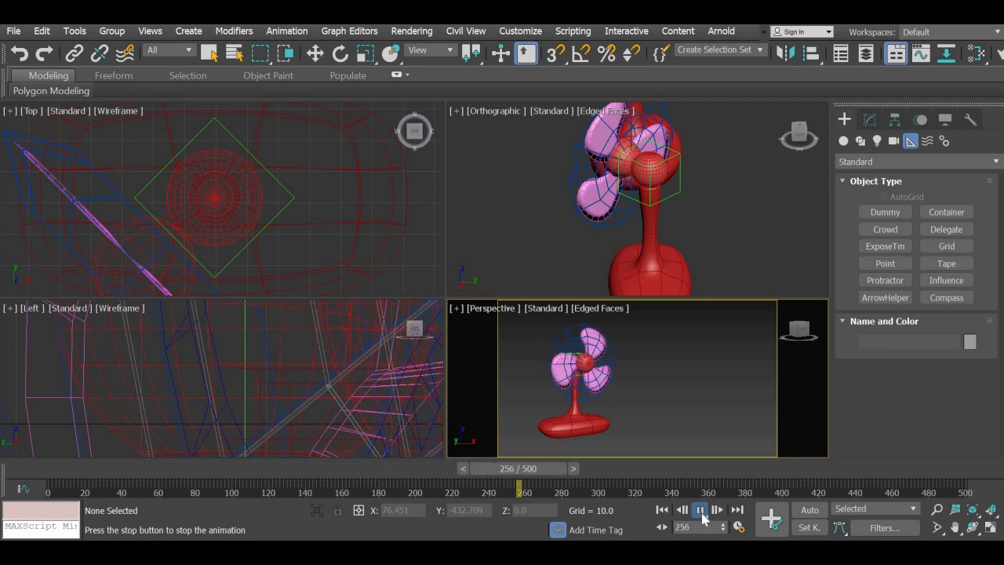
{"action": "left_click", "coordinate": [700, 510]}
{"action": "key", "text": "e"}
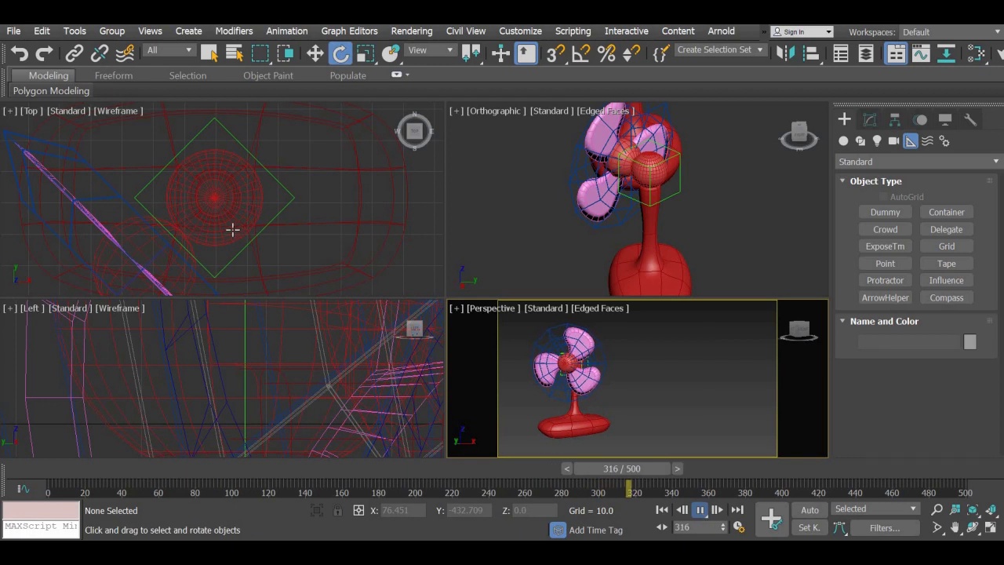
Step: Select the dummy and set its Z Rotation track's out-of-range type to Ping Pong in both directions, then close the Curve Editor
{"action": "left_click", "coordinate": [293, 189]}
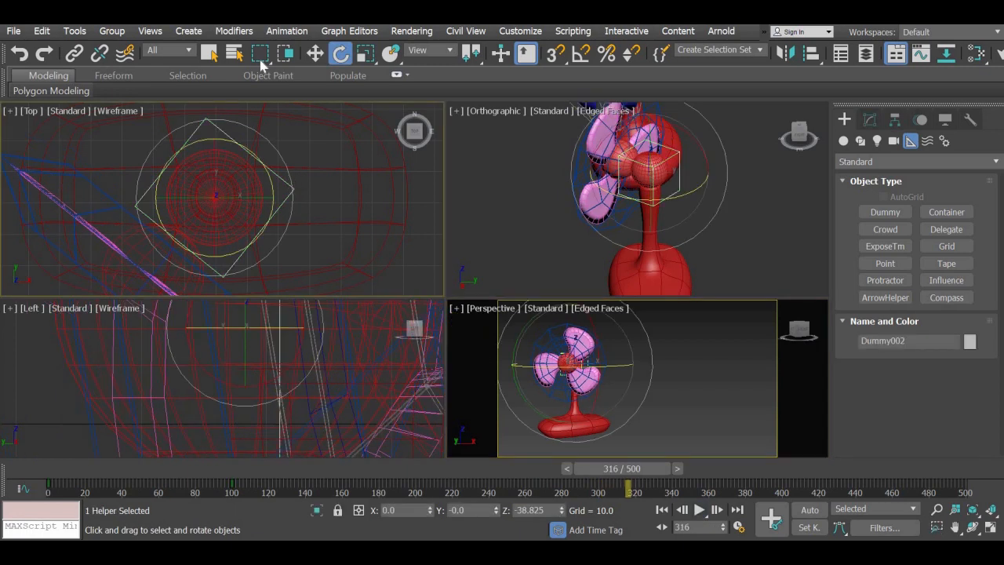
{"action": "left_click", "coordinate": [359, 32]}
{"action": "left_click", "coordinate": [368, 57]}
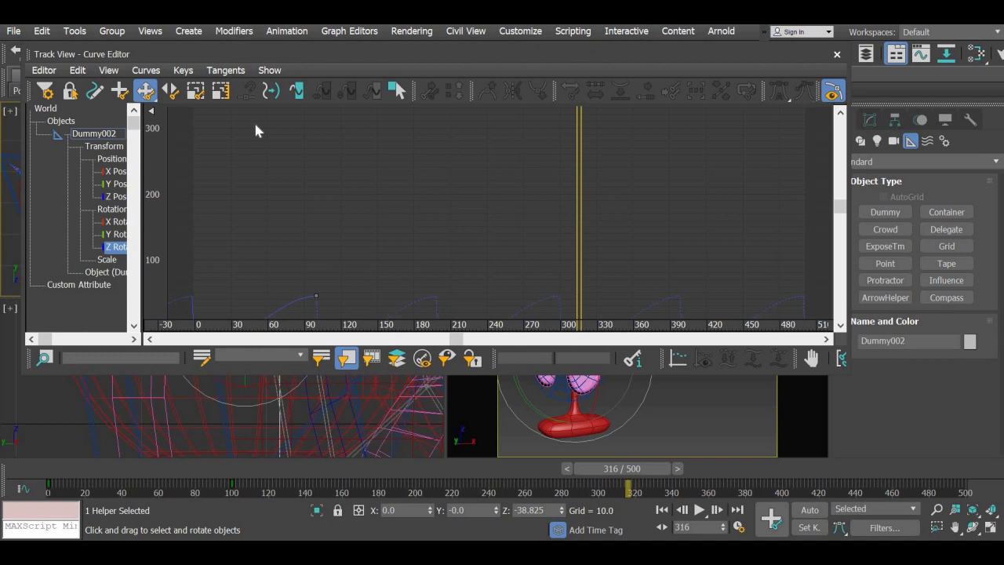
{"action": "left_click", "coordinate": [77, 70]}
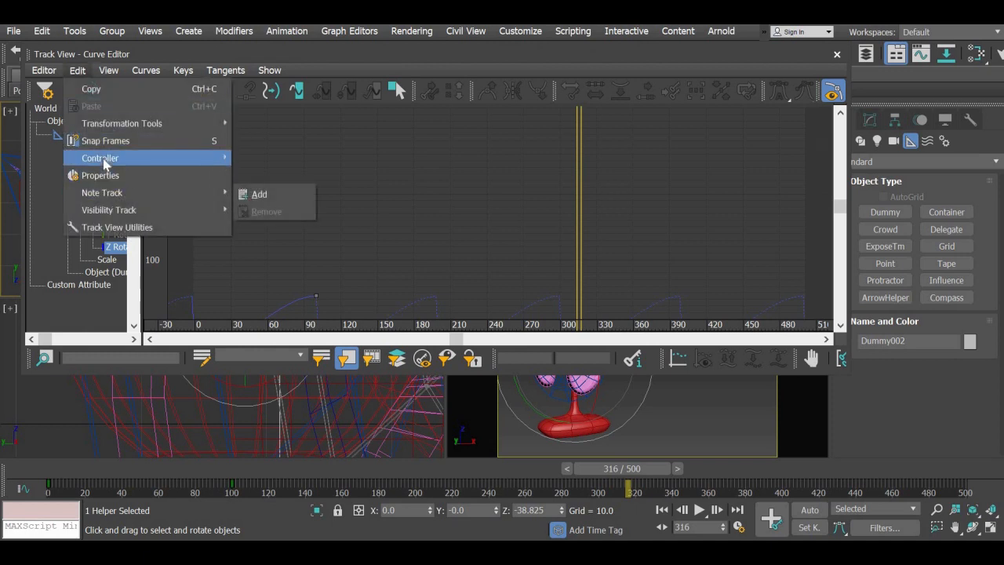
{"action": "mouse_move", "coordinate": [102, 157]}
{"action": "left_click", "coordinate": [270, 299]}
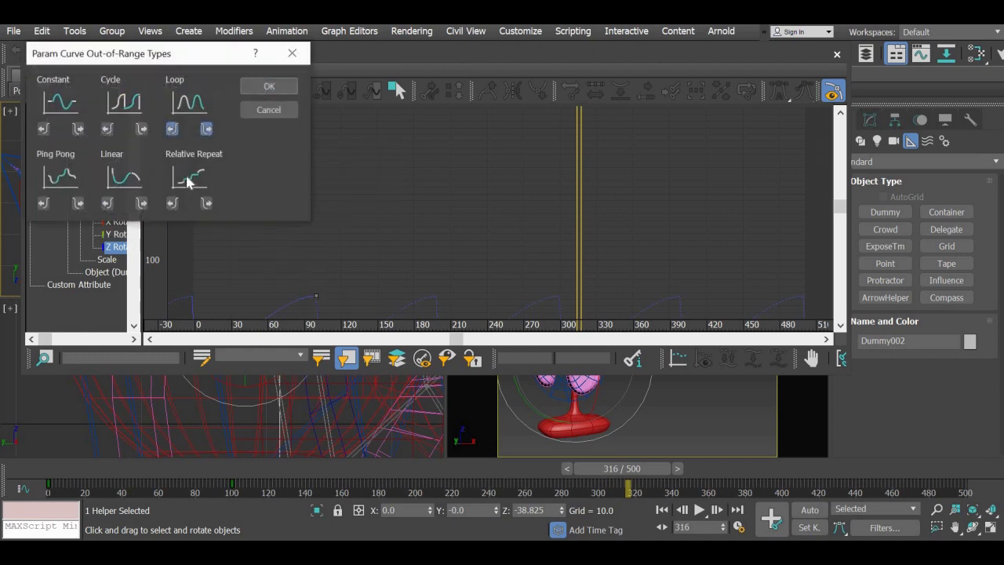
{"action": "left_click", "coordinate": [58, 179]}
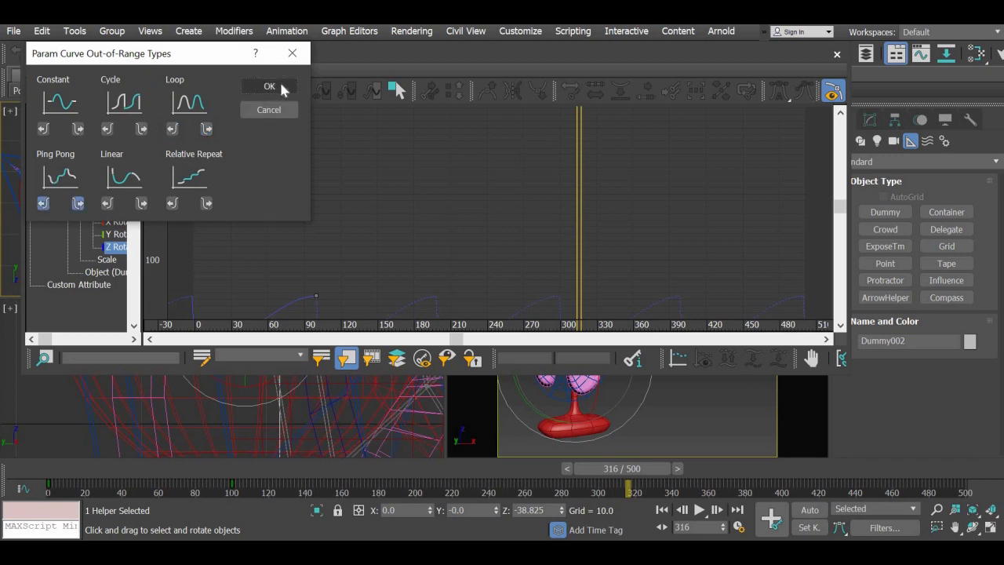
{"action": "left_click", "coordinate": [280, 88]}
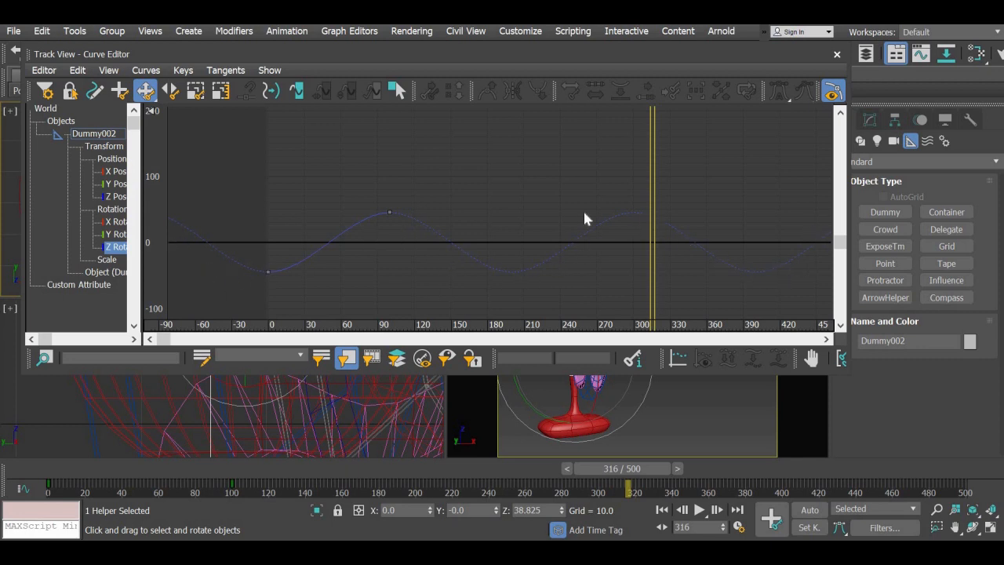
{"action": "left_click", "coordinate": [837, 54]}
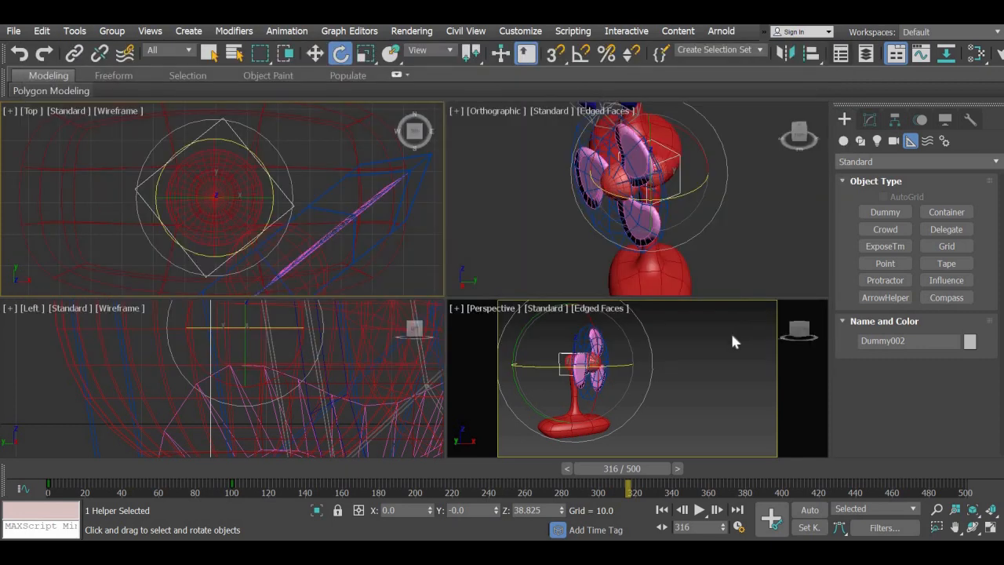
Step: Deselect the dummy, play the animation to preview the back-and-forth head swing, and return to frame 0
{"action": "left_click", "coordinate": [713, 363]}
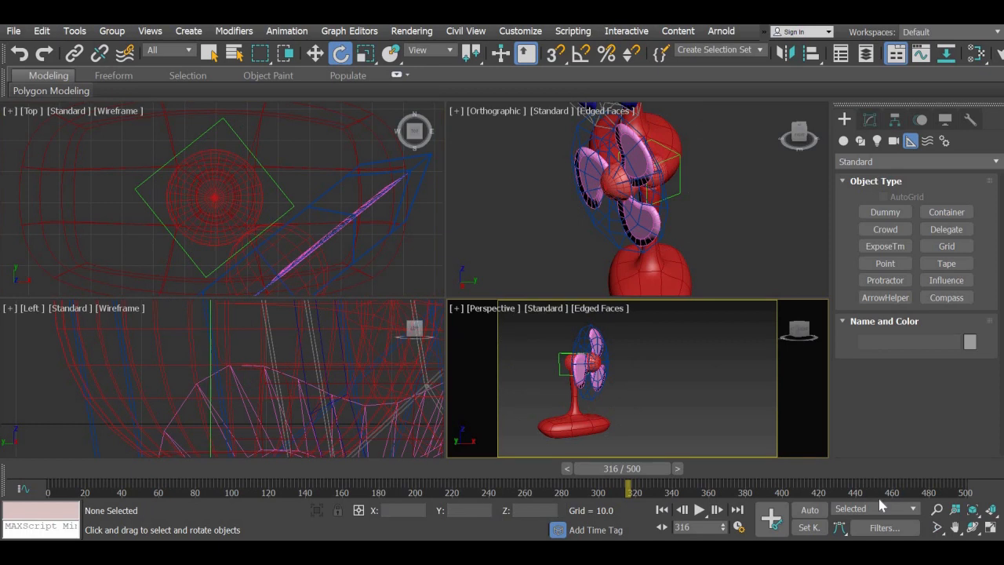
{"action": "left_click", "coordinate": [697, 510]}
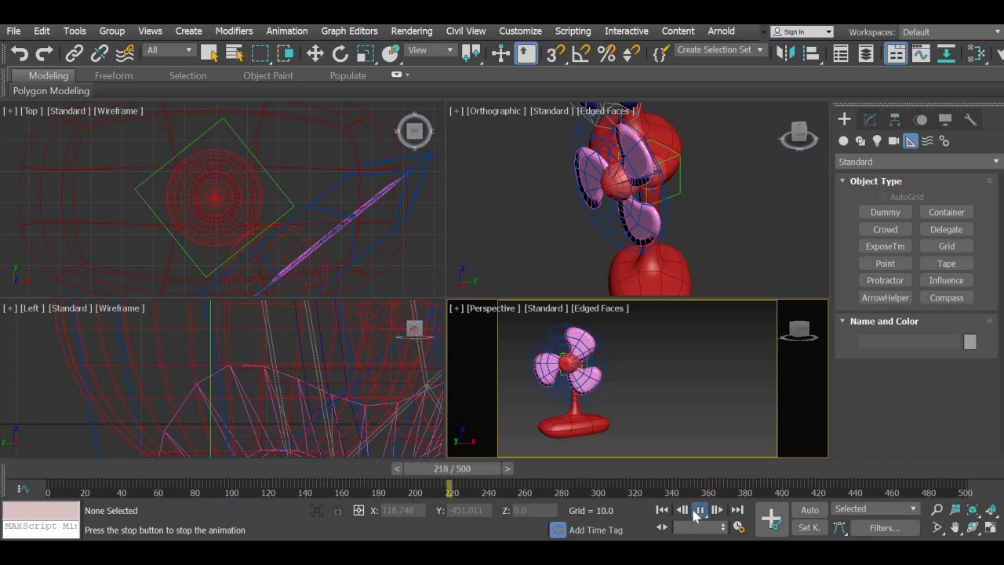
{"action": "left_click", "coordinate": [699, 510]}
{"action": "key", "text": "e"}
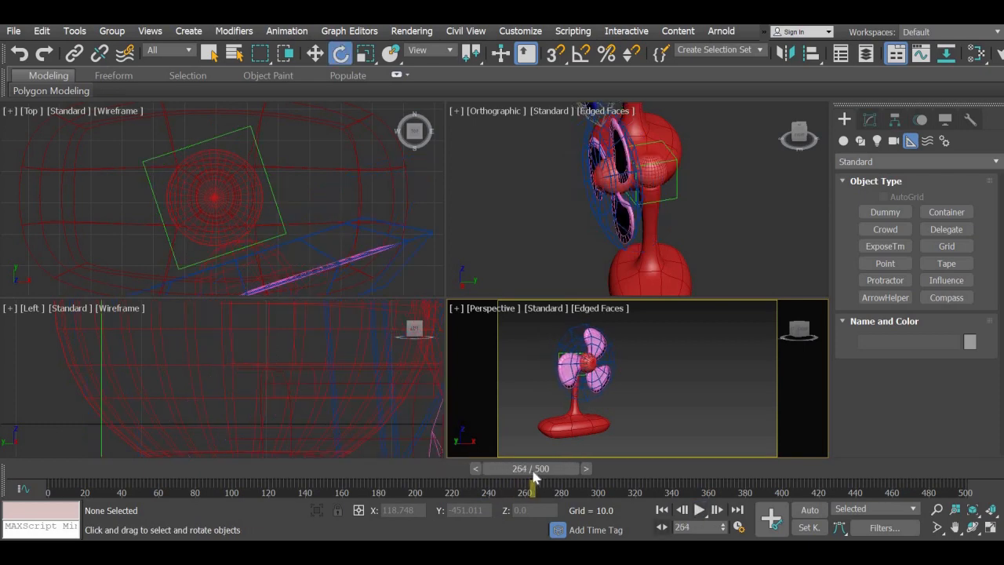
{"action": "left_click_drag", "start_coordinate": [532, 489], "coordinate": [67, 468]}
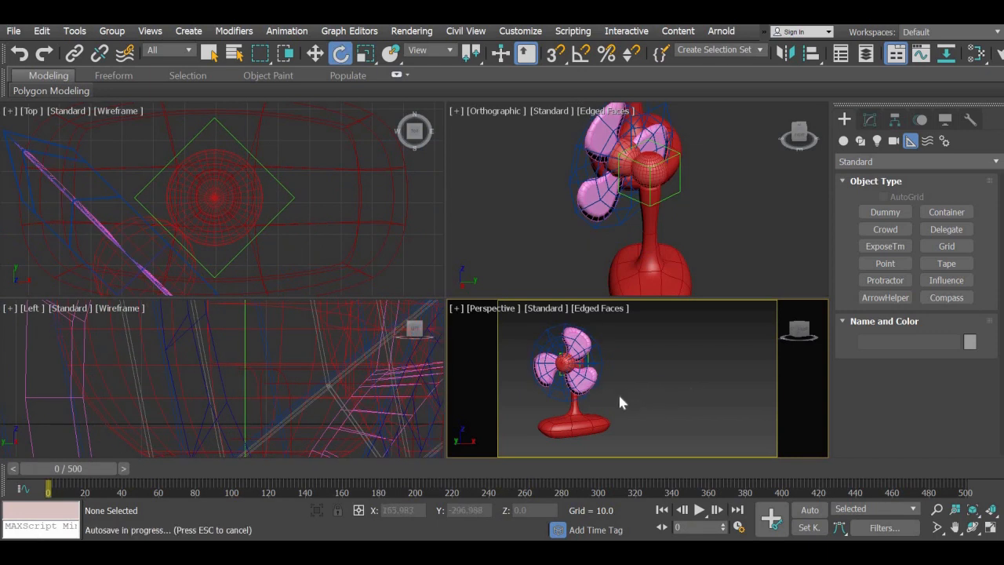
Step: Select the pink fan's blades, enable Auto Key, and move the timeline to frame 20
{"action": "scroll", "coordinate": [663, 404], "scroll_direction": "up", "scroll_amount": 5}
{"action": "middle_click_drag", "start_coordinate": [663, 402], "coordinate": [589, 381], "text": "alt"}
{"action": "left_click", "coordinate": [589, 381]}
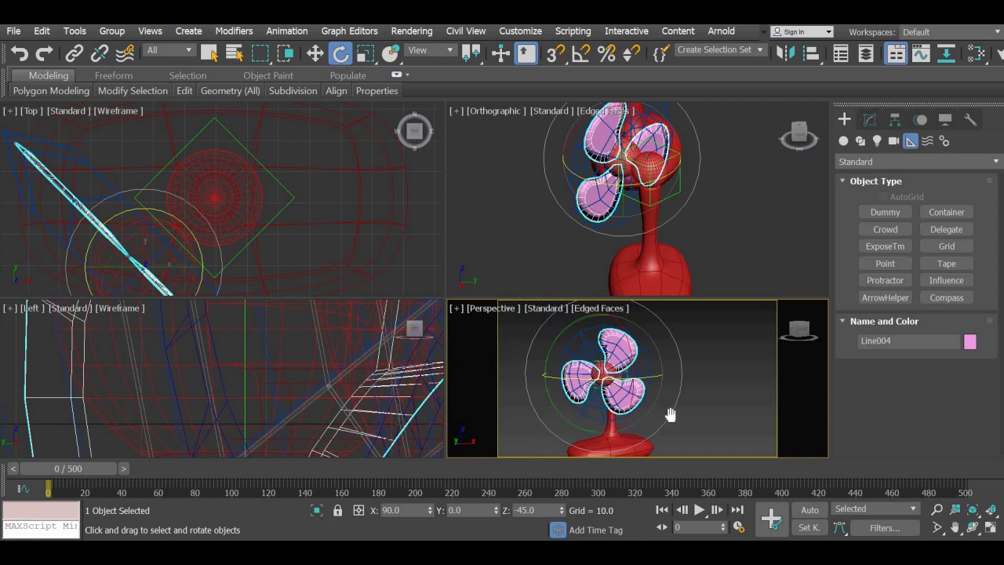
{"action": "scroll", "coordinate": [665, 412], "scroll_direction": "down", "scroll_amount": 3}
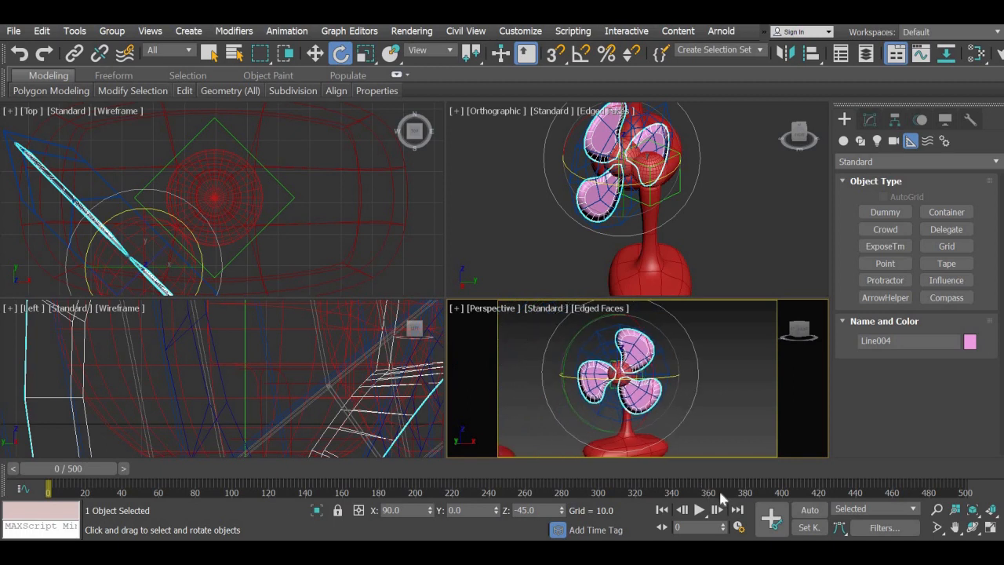
{"action": "left_click", "coordinate": [810, 510]}
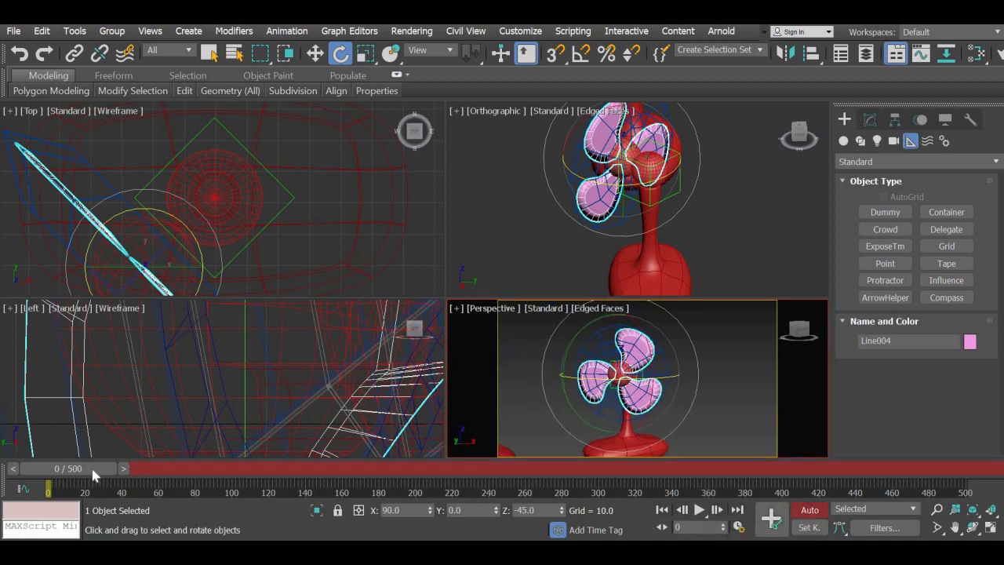
{"action": "left_click_drag", "start_coordinate": [165, 474], "coordinate": [149, 488]}
{"action": "key", "text": "e"}
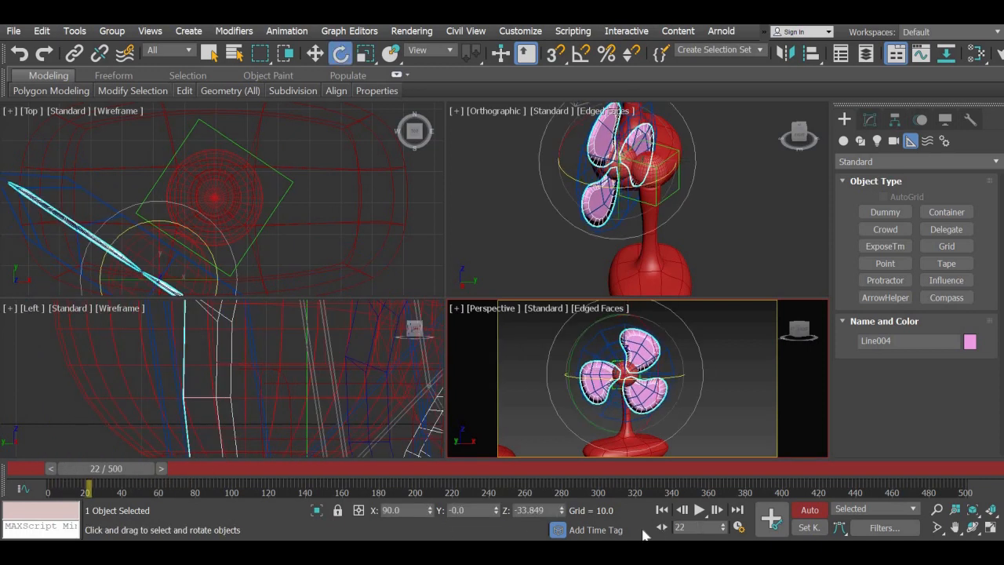
{"action": "left_click_drag", "start_coordinate": [692, 528], "coordinate": [643, 535]}
{"action": "key", "text": "Return"}
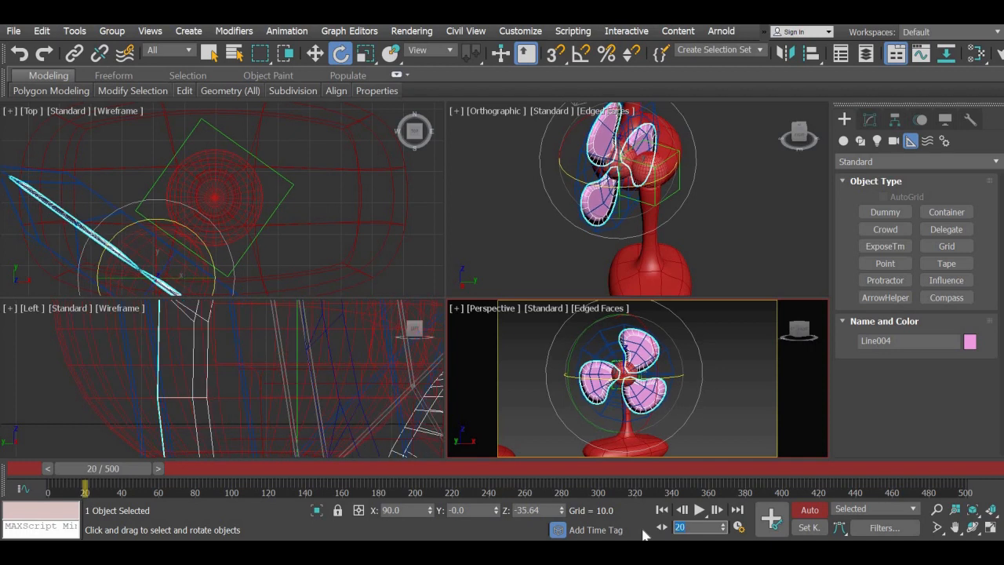
Step: Open the rotation type-in, switch the reference coordinate system to Local, and try to rotate the pink blades
{"action": "right_click", "coordinate": [341, 53]}
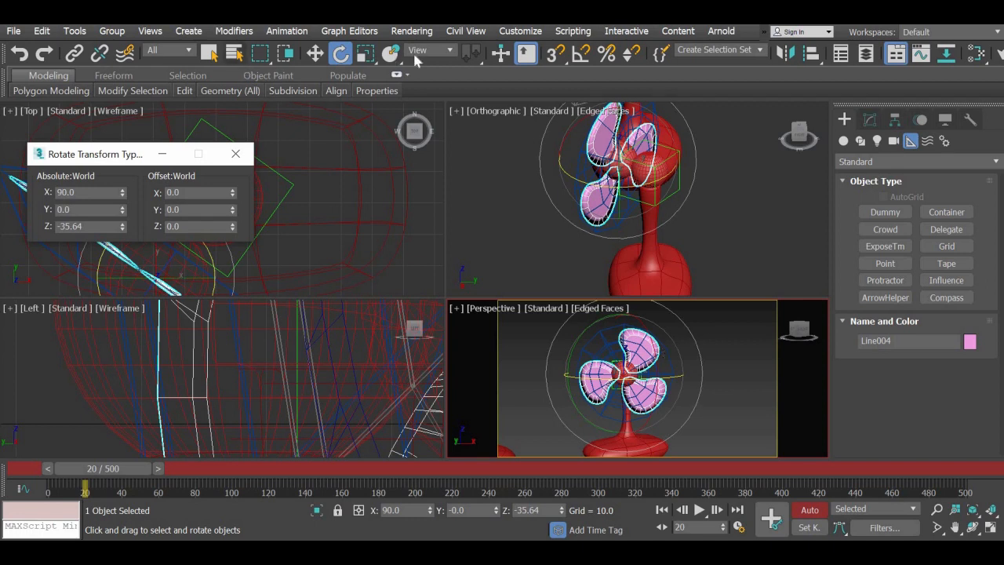
{"action": "left_click", "coordinate": [436, 50]}
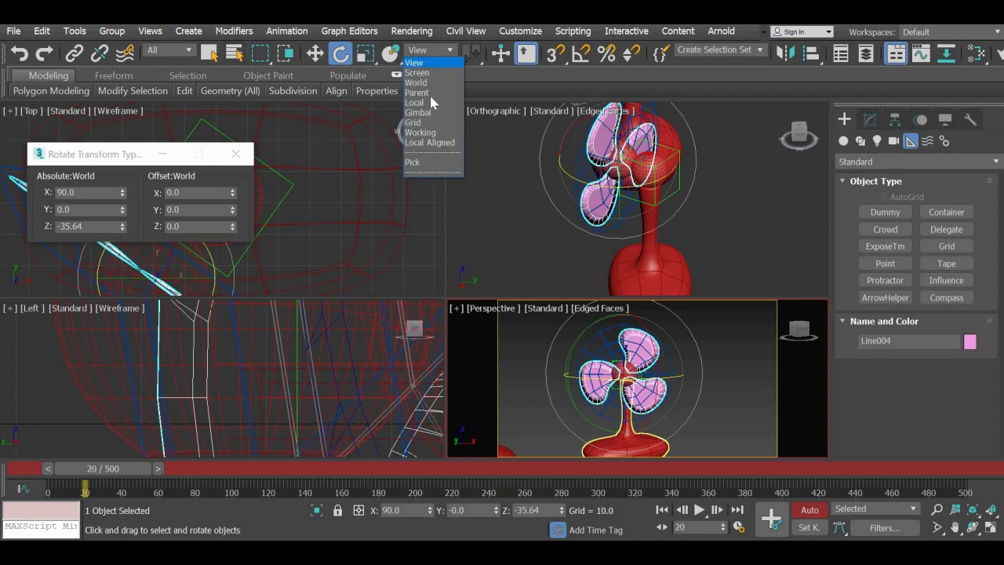
{"action": "left_click", "coordinate": [428, 102]}
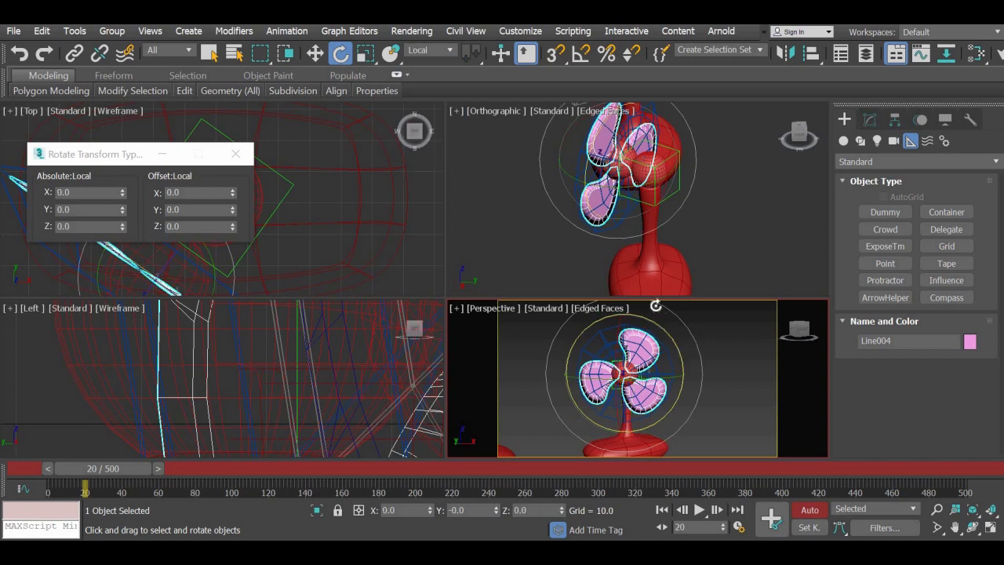
{"action": "left_click_drag", "start_coordinate": [676, 343], "coordinate": [612, 305]}
{"action": "scroll", "coordinate": [321, 411], "scroll_direction": "up", "scroll_amount": 5}
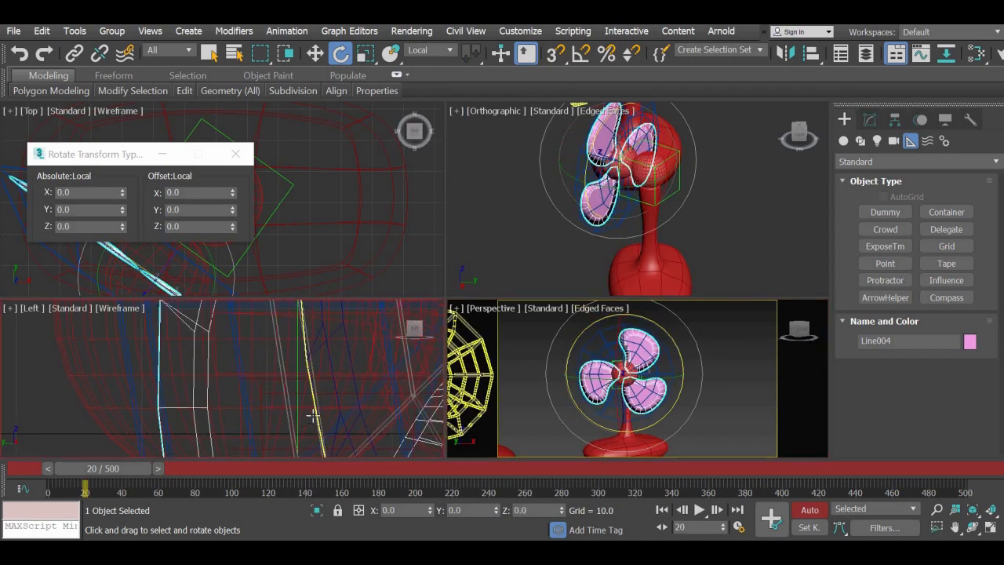
{"action": "scroll", "coordinate": [335, 415], "scroll_direction": "down", "scroll_amount": 5}
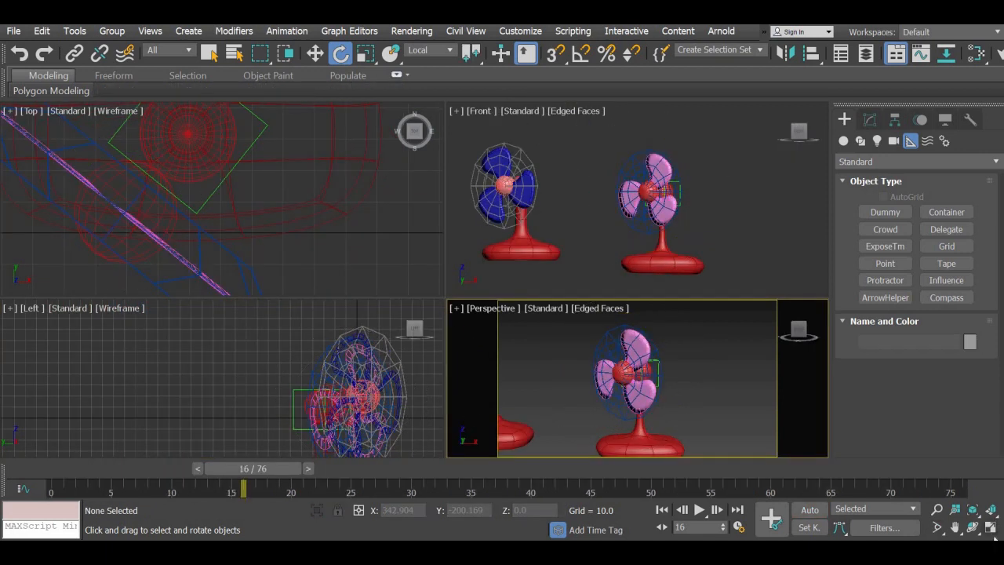
Step: Maximize the Perspective viewport, scrub the head swing back to frame 0, and go to frame 76
{"action": "key", "text": "alt+w"}
{"action": "left_click_drag", "start_coordinate": [252, 471], "coordinate": [106, 468]}
{"action": "left_click_drag", "start_coordinate": [404, 468], "coordinate": [47, 439]}
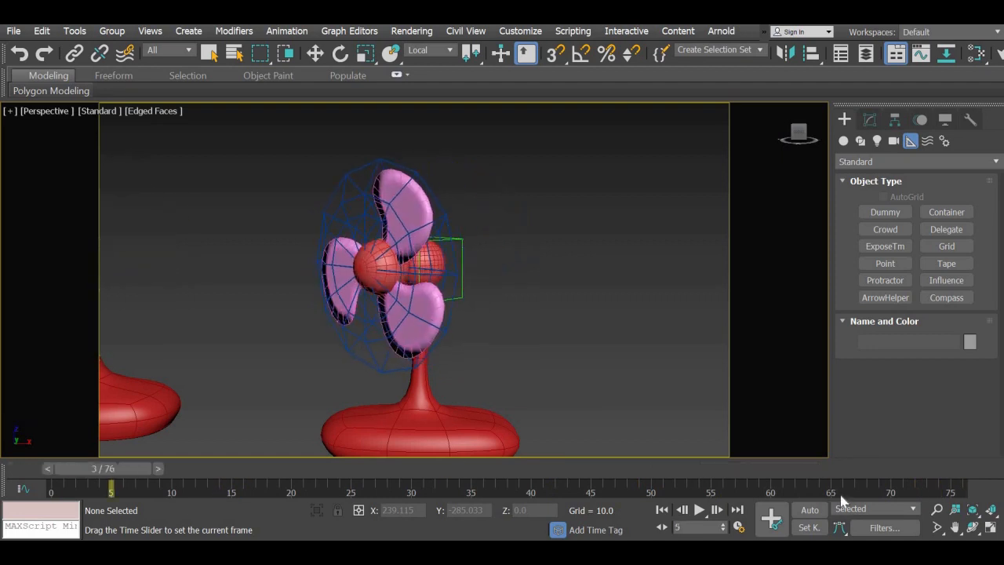
{"action": "key", "text": "e"}
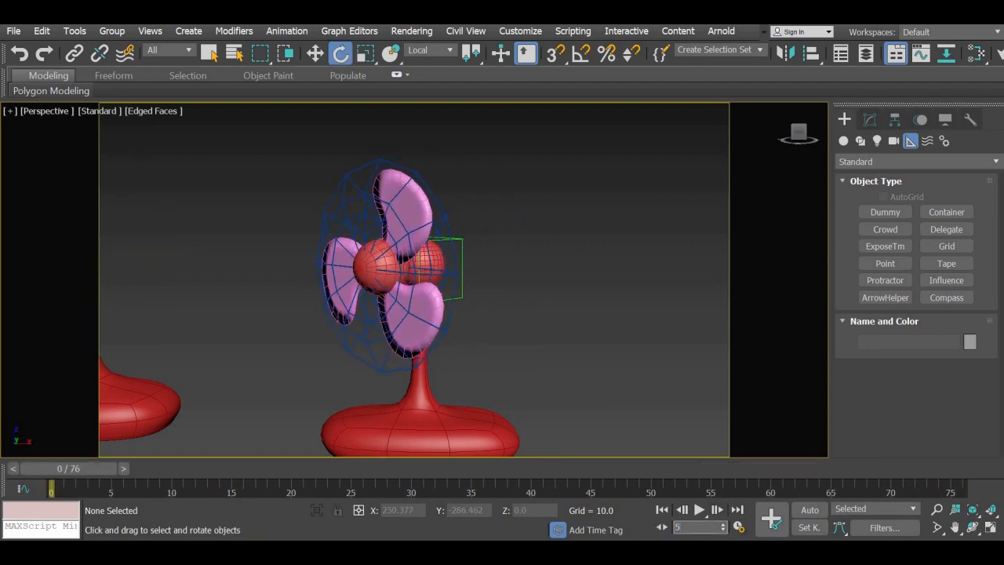
{"action": "key", "text": "Return"}
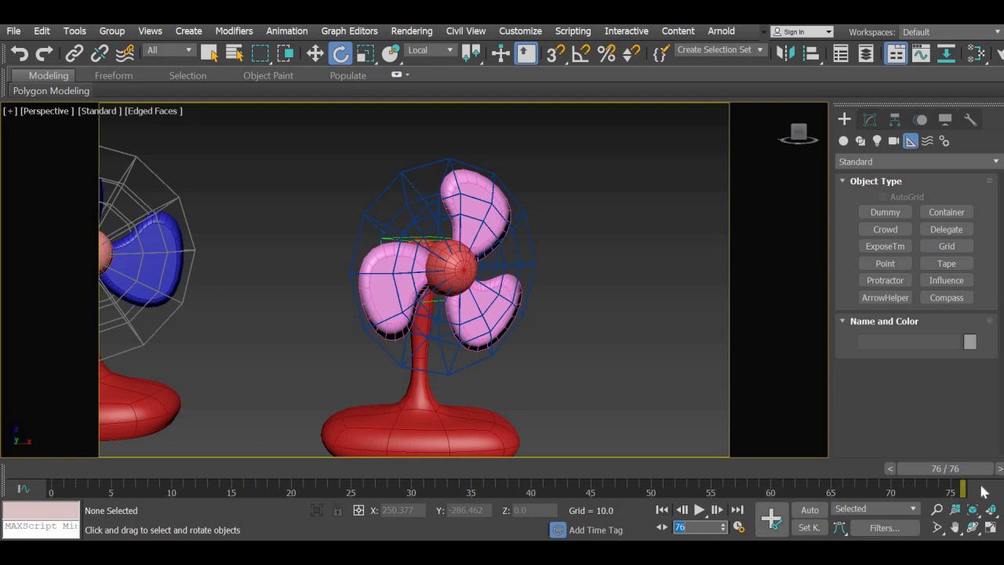
Step: Set the animation's end time to frame 500 in the time configuration
{"action": "left_click", "coordinate": [737, 528]}
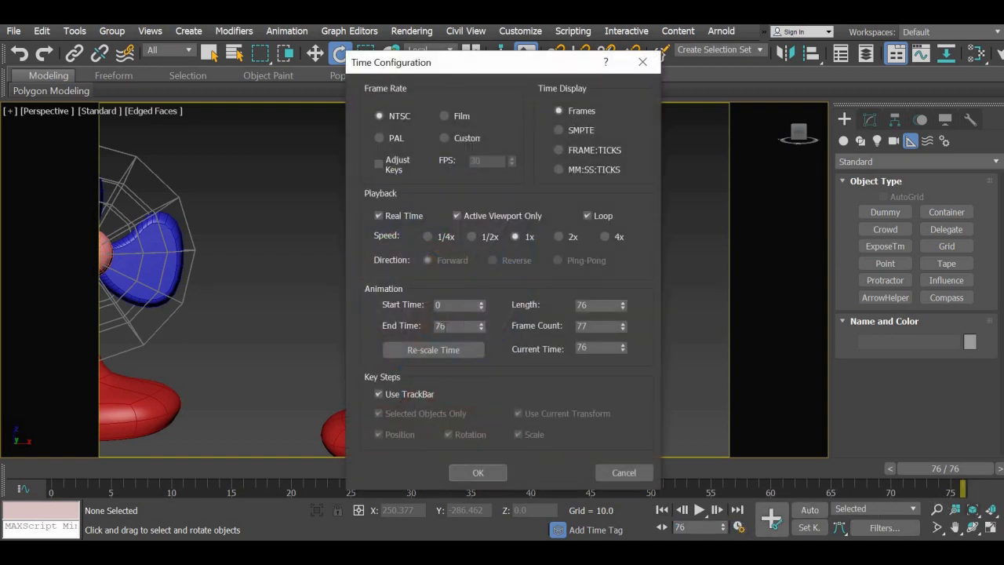
{"action": "left_click_drag", "start_coordinate": [446, 325], "coordinate": [395, 325]}
{"action": "key", "text": "Return"}
{"action": "left_click", "coordinate": [476, 473]}
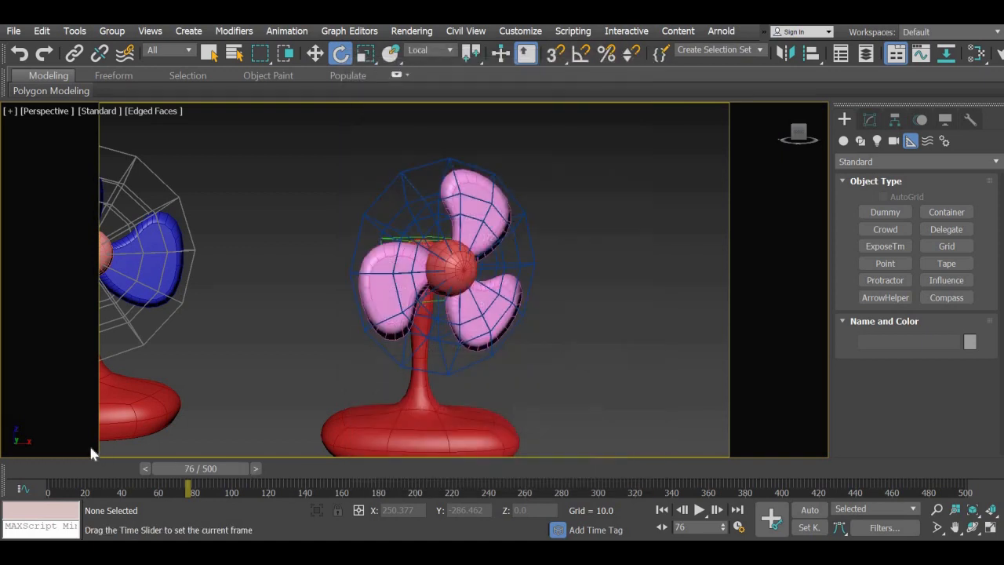
Step: Return to frame 0, play the head swing over the extended range, and stop playback
{"action": "left_click_drag", "start_coordinate": [89, 468], "coordinate": [31, 468]}
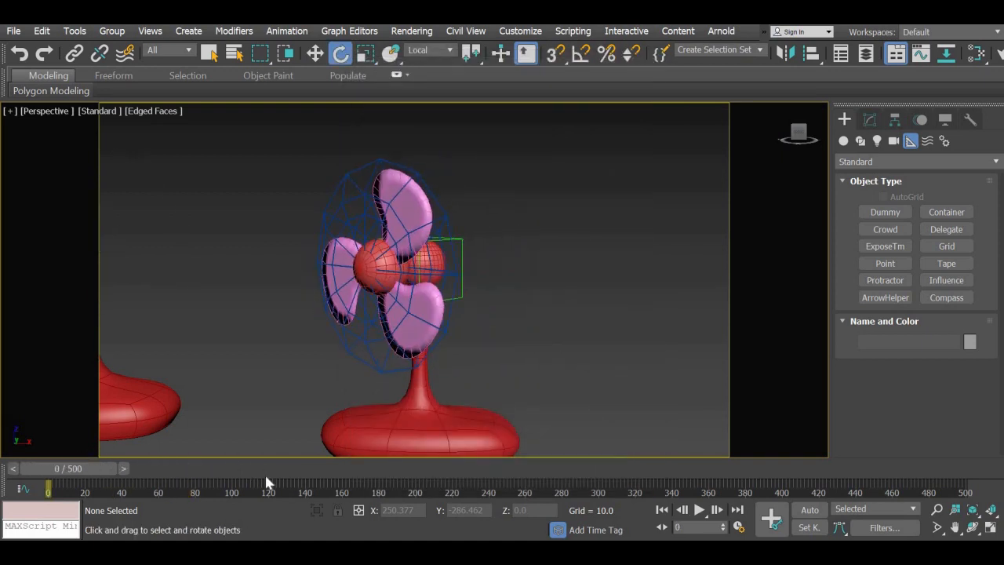
{"action": "left_click", "coordinate": [697, 509]}
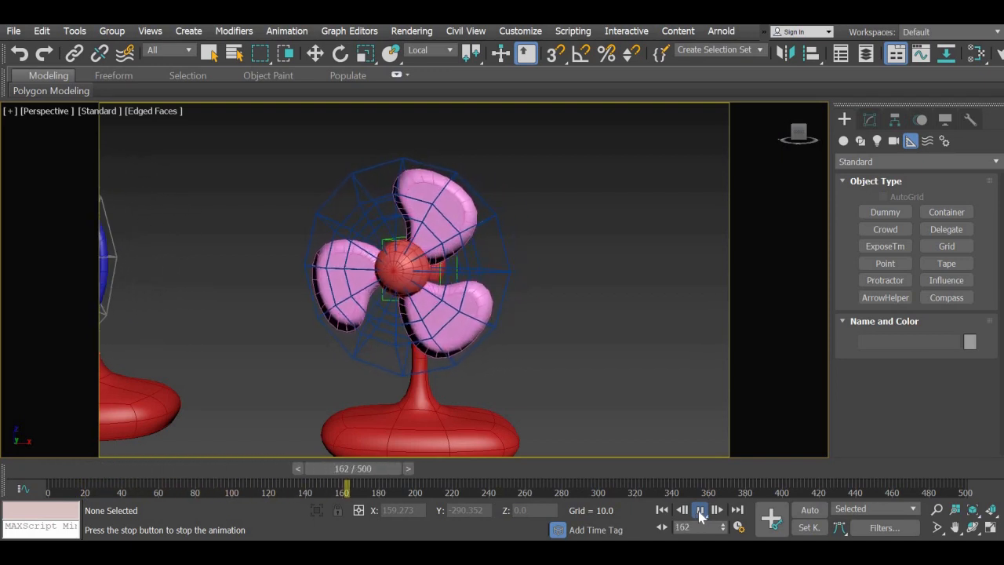
{"action": "key", "text": "Escape"}
Step: Select the pink blades, compare their rotation axes in World and Local coordinates, and leave Local active at frame 0
{"action": "left_click", "coordinate": [429, 207]}
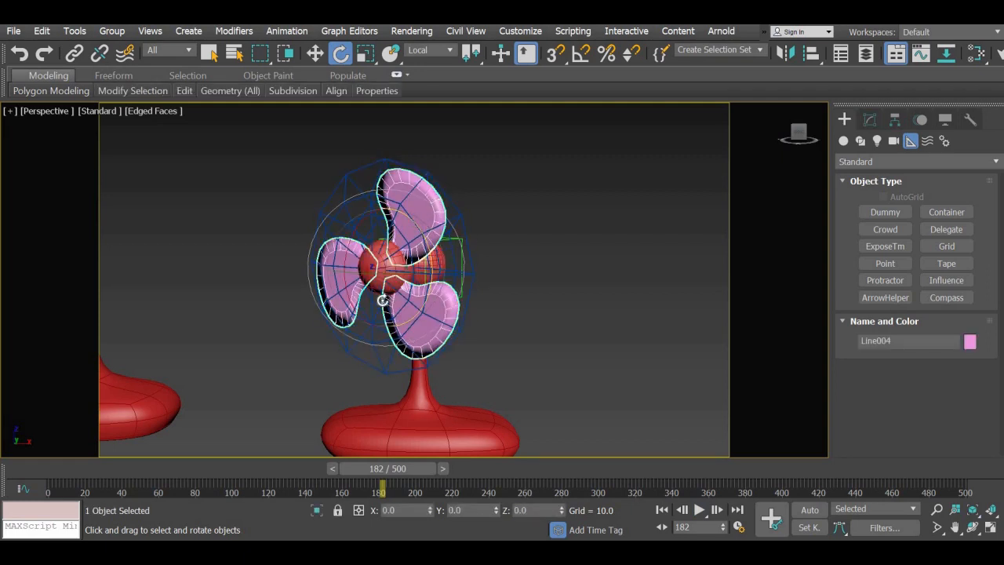
{"action": "left_click", "coordinate": [426, 51]}
{"action": "left_click", "coordinate": [415, 82]}
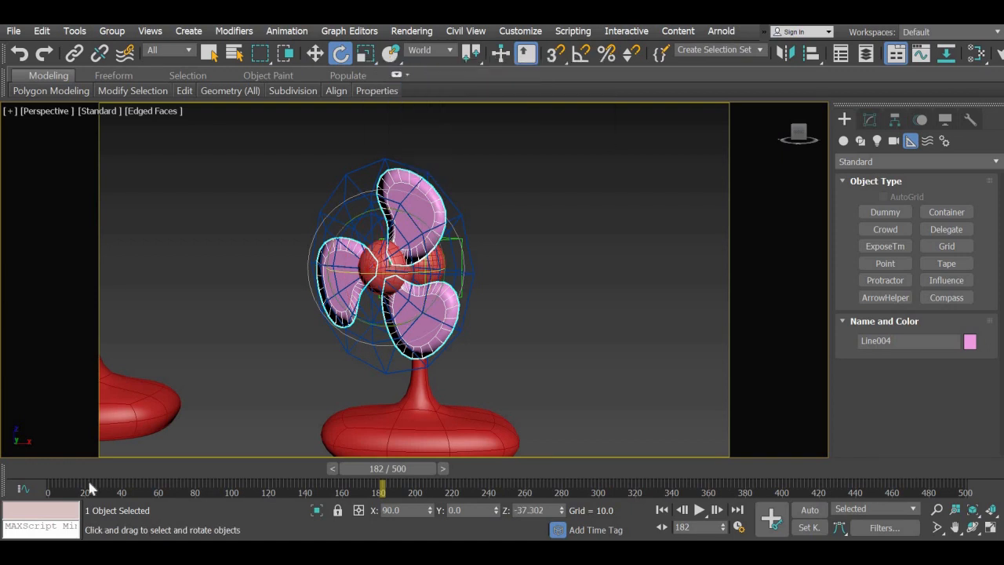
{"action": "left_click", "coordinate": [32, 467]}
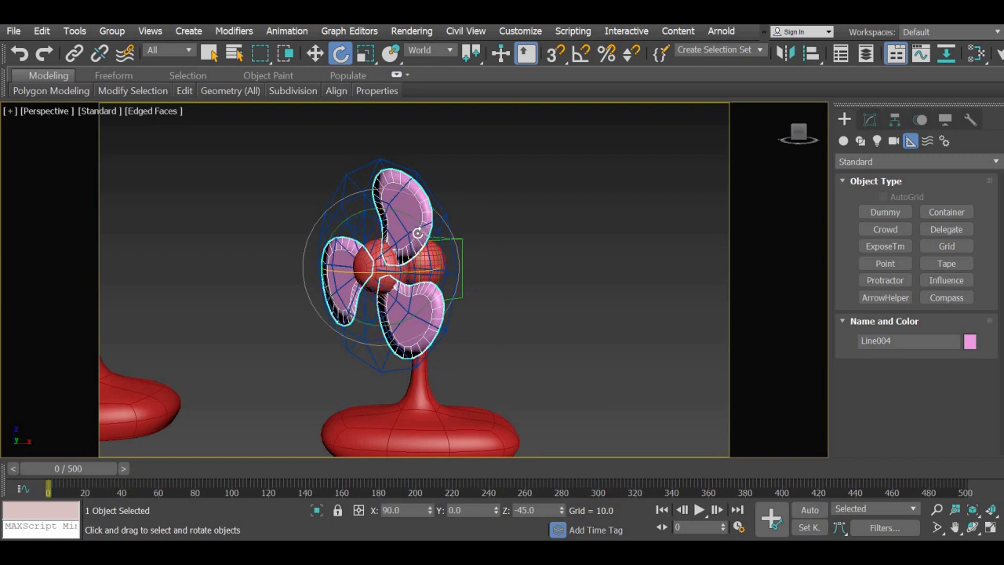
{"action": "left_click", "coordinate": [431, 50]}
{"action": "left_click", "coordinate": [418, 102]}
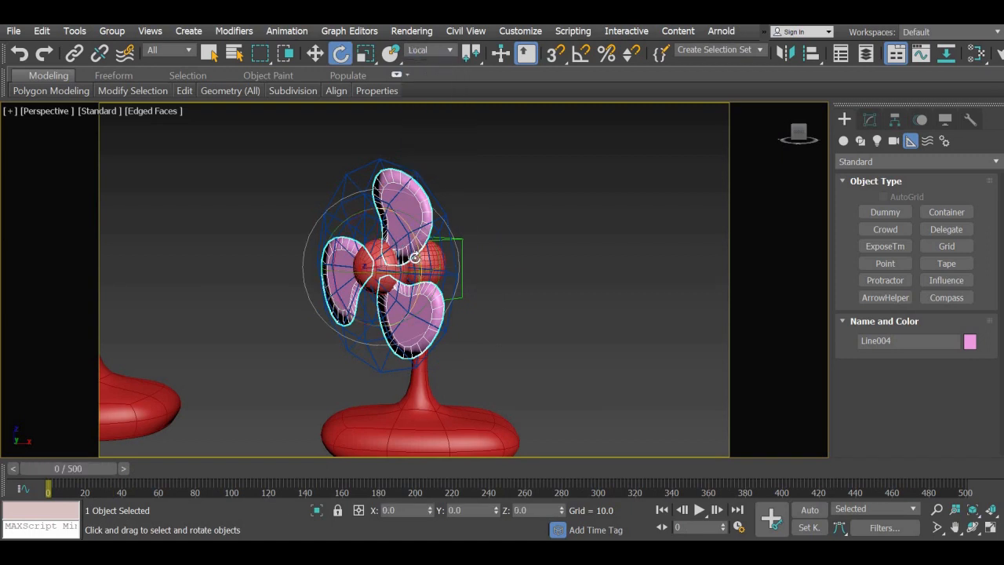
{"action": "left_click_drag", "start_coordinate": [582, 466], "coordinate": [55, 427]}
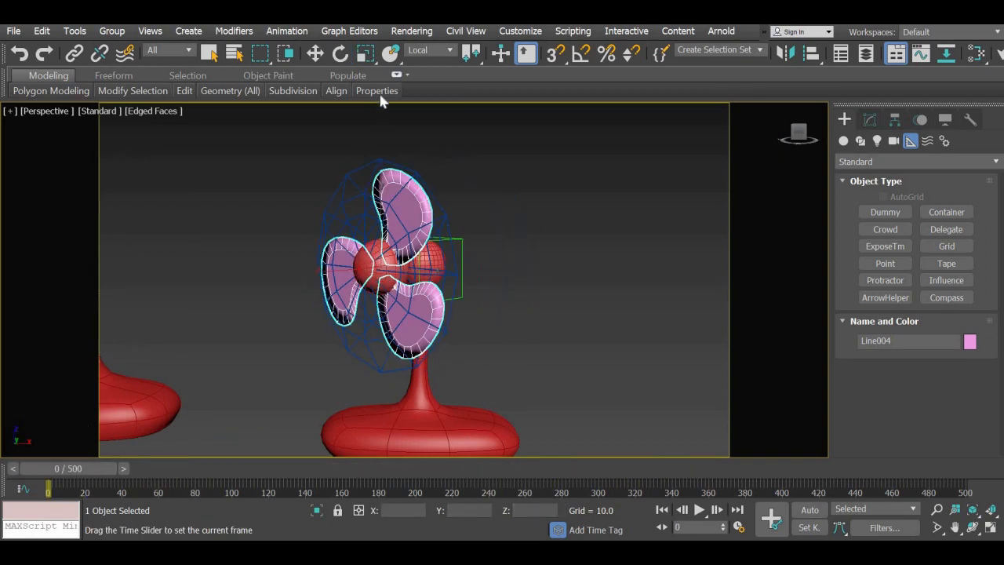
Step: With Auto Key on, rotate the blades about 118° in their own plane at frame 20, then scrub to frame 224 to check the spin
{"action": "left_click", "coordinate": [339, 53]}
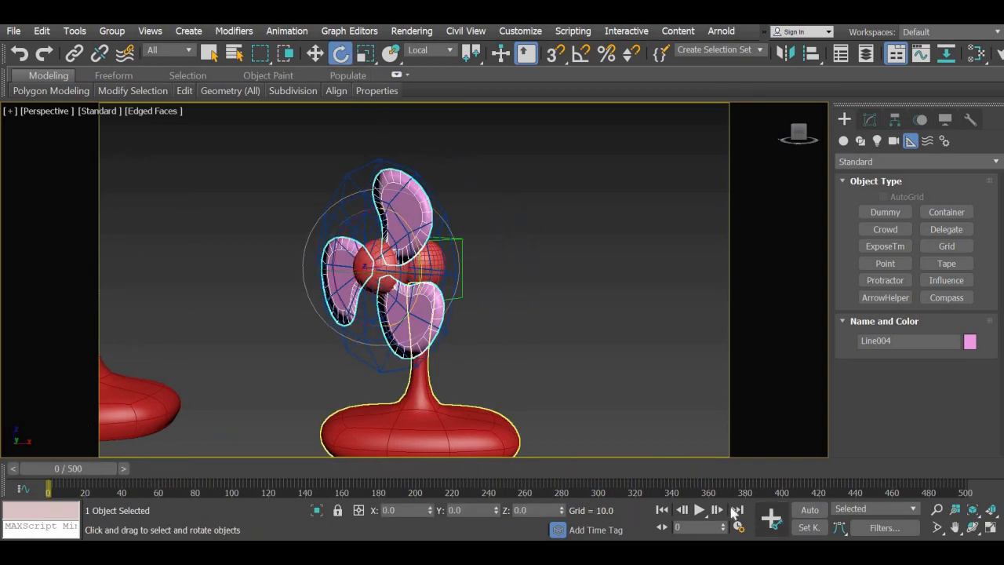
{"action": "left_click", "coordinate": [810, 509]}
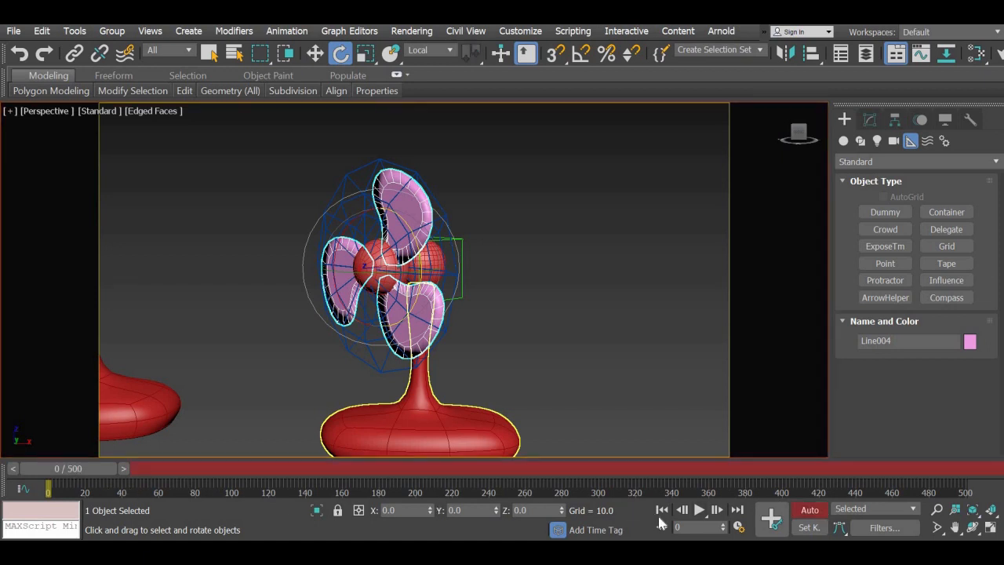
{"action": "left_click", "coordinate": [690, 527]}
{"action": "type", "text": "20"}
{"action": "key", "text": "Return"}
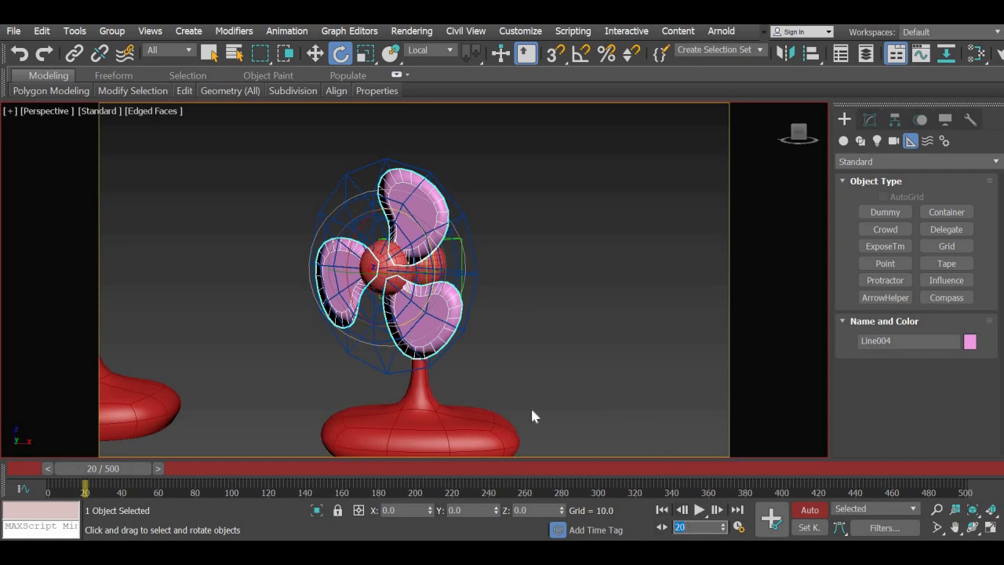
{"action": "left_click_drag", "start_coordinate": [431, 256], "coordinate": [284, 504]}
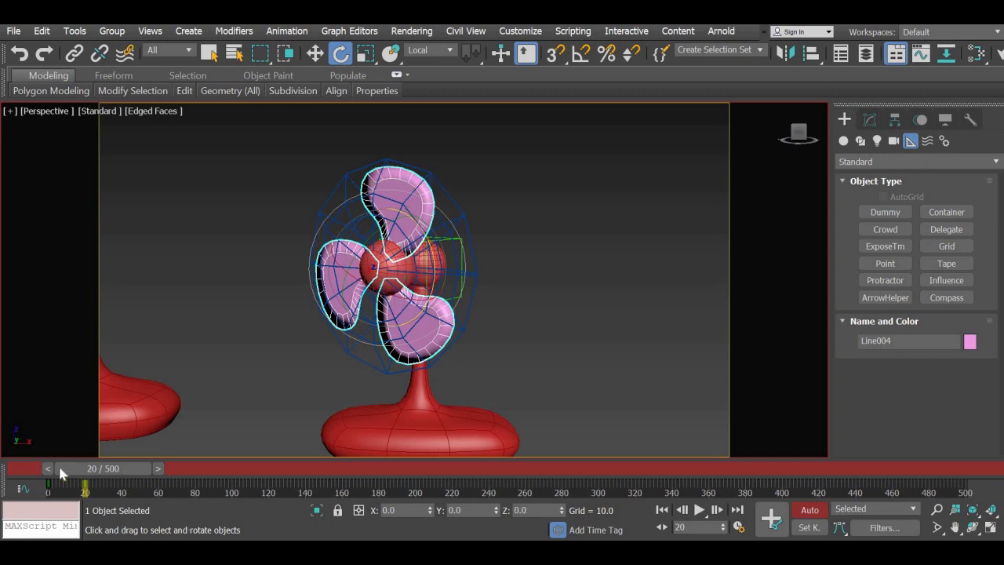
{"action": "left_click_drag", "start_coordinate": [60, 471], "coordinate": [460, 471]}
{"action": "key", "text": "e"}
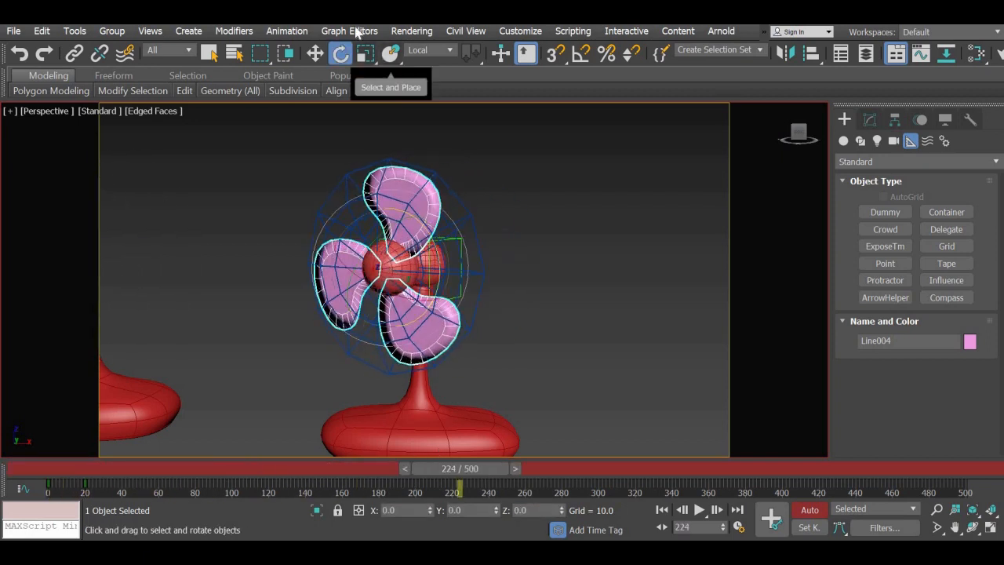
Step: In the Curve Editor, delete all keys from the blades' X Rotation and Z Rotation tracks
{"action": "left_click", "coordinate": [357, 31]}
{"action": "left_click", "coordinate": [361, 53]}
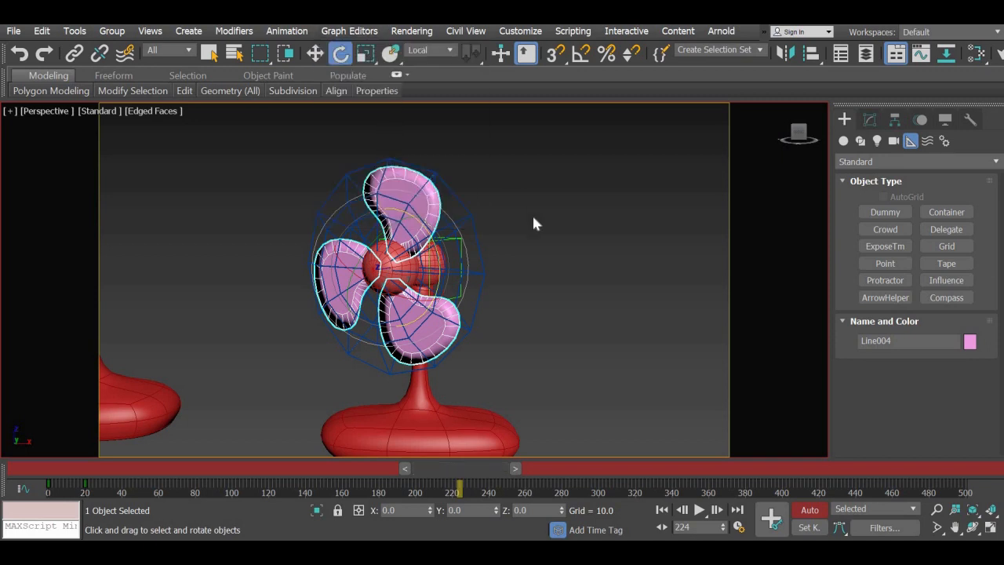
{"action": "left_click", "coordinate": [116, 223]}
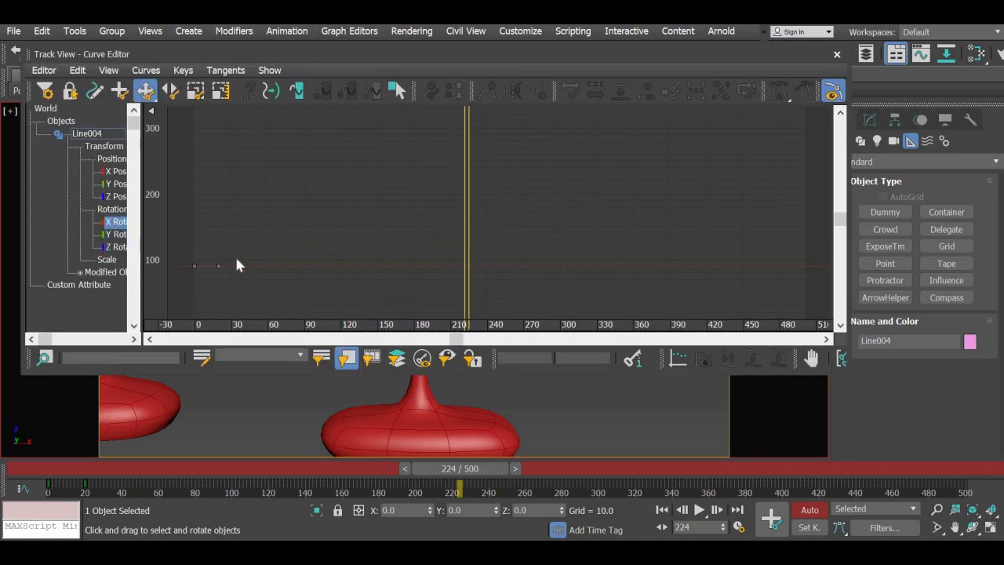
{"action": "middle_click_drag", "start_coordinate": [263, 302], "coordinate": [455, 268]}
{"action": "key", "text": "ctrl+a"}
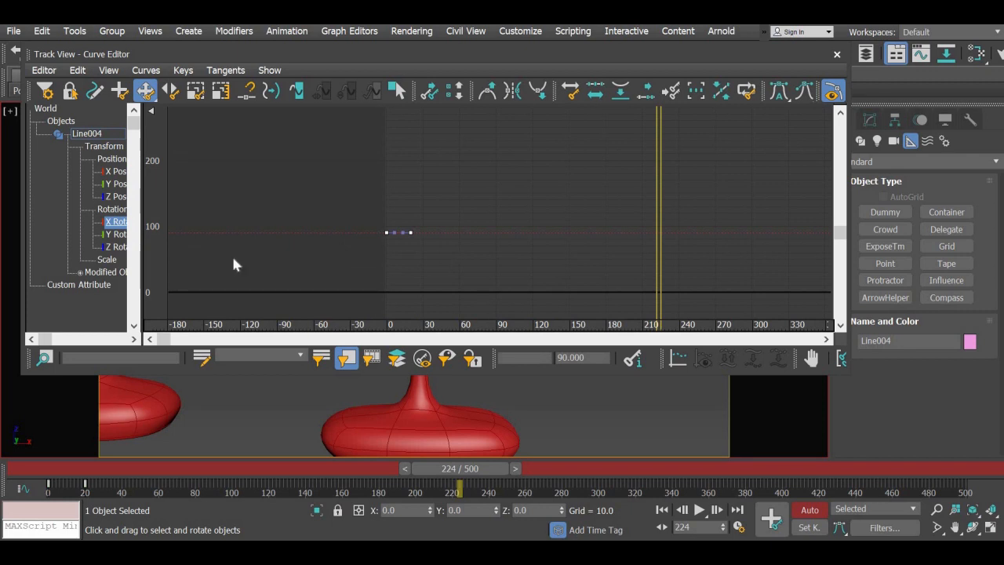
{"action": "key", "text": "Delete"}
{"action": "left_click", "coordinate": [116, 235]}
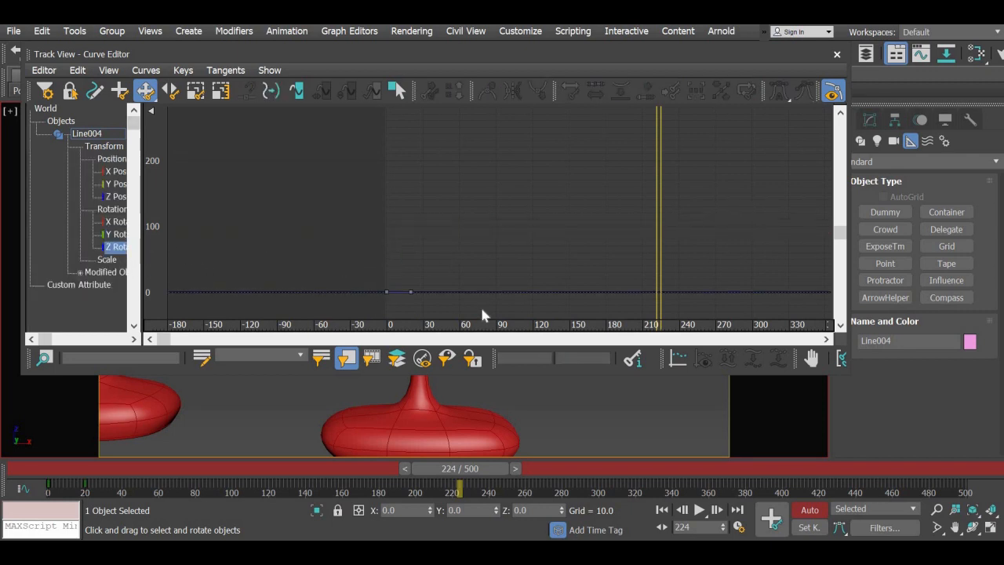
{"action": "left_click_drag", "start_coordinate": [480, 312], "coordinate": [340, 264]}
{"action": "key", "text": "Delete"}
{"action": "left_click", "coordinate": [116, 247]}
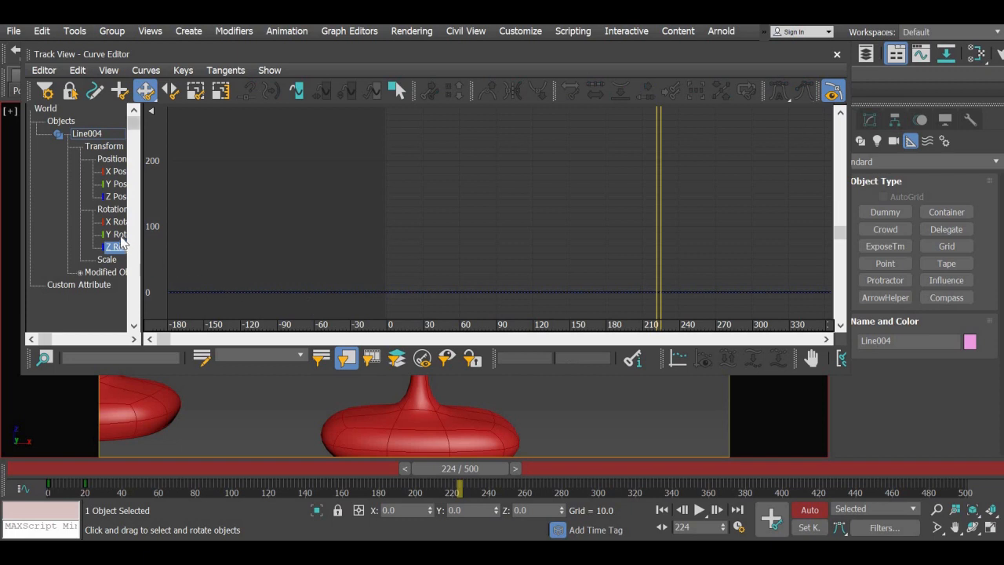
Step: Show the blades' Y Rotation curve and frame the graph to the horizontal extents of its keys
{"action": "left_click", "coordinate": [118, 235]}
{"action": "middle_click_drag", "start_coordinate": [396, 292], "coordinate": [393, 227]}
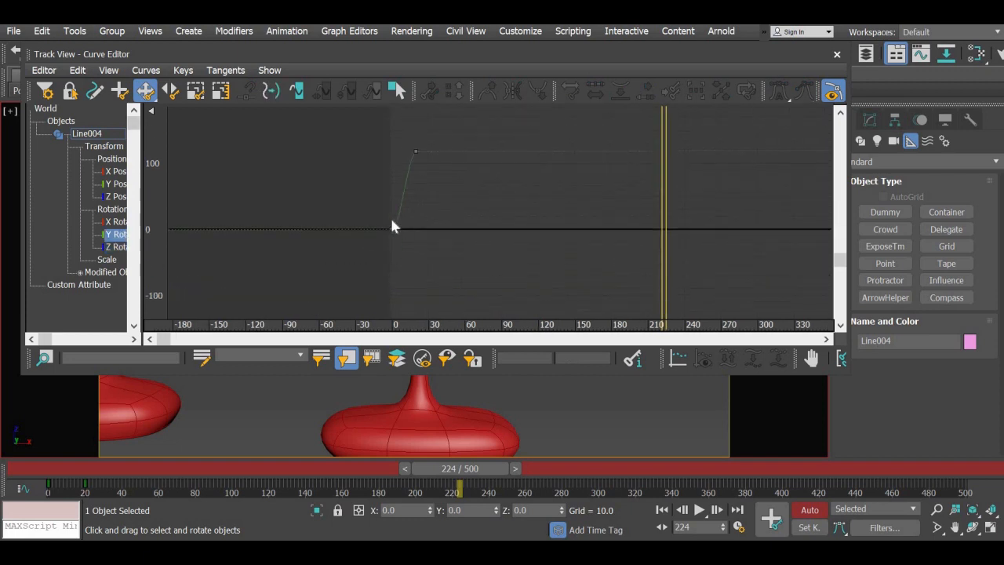
{"action": "left_click", "coordinate": [108, 71]}
{"action": "mouse_move", "coordinate": [121, 140]}
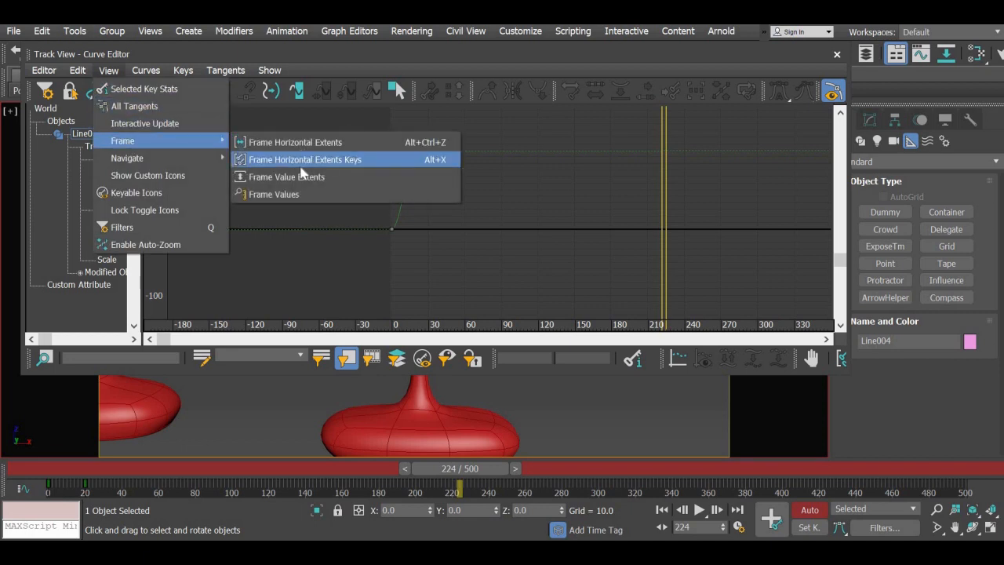
{"action": "left_click", "coordinate": [306, 159]}
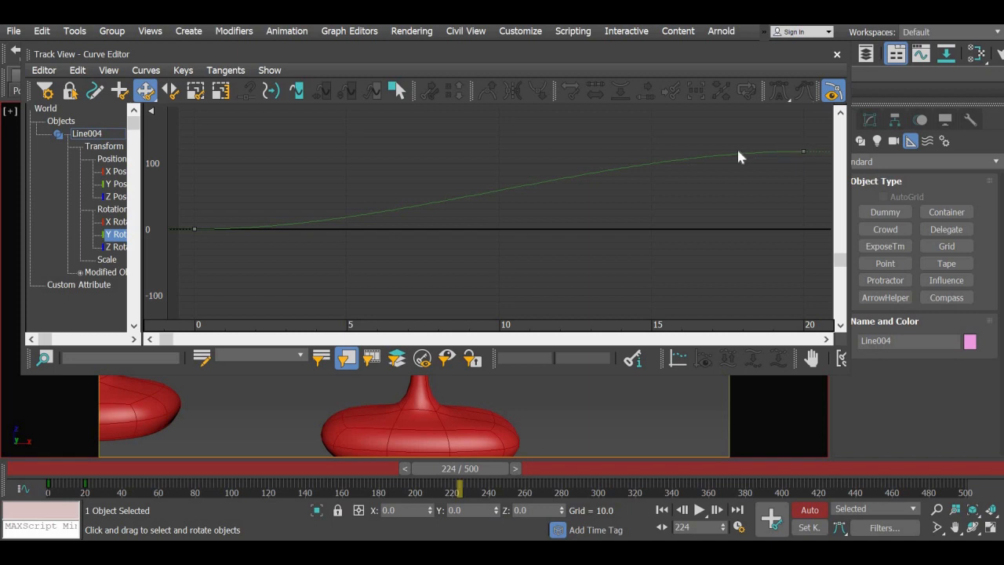
Step: Set both the In and Out tangents of the blades' Y Rotation key at frame 0 to Linear
{"action": "left_click", "coordinate": [194, 228]}
{"action": "right_click", "coordinate": [193, 229]}
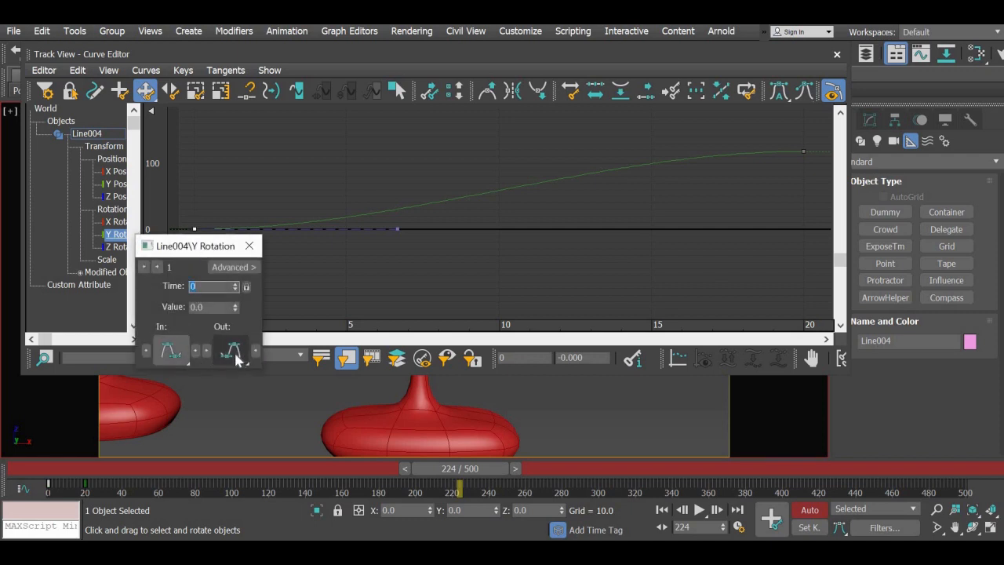
{"action": "left_click_drag", "start_coordinate": [233, 353], "coordinate": [233, 189]}
{"action": "left_click_drag", "start_coordinate": [166, 354], "coordinate": [176, 201]}
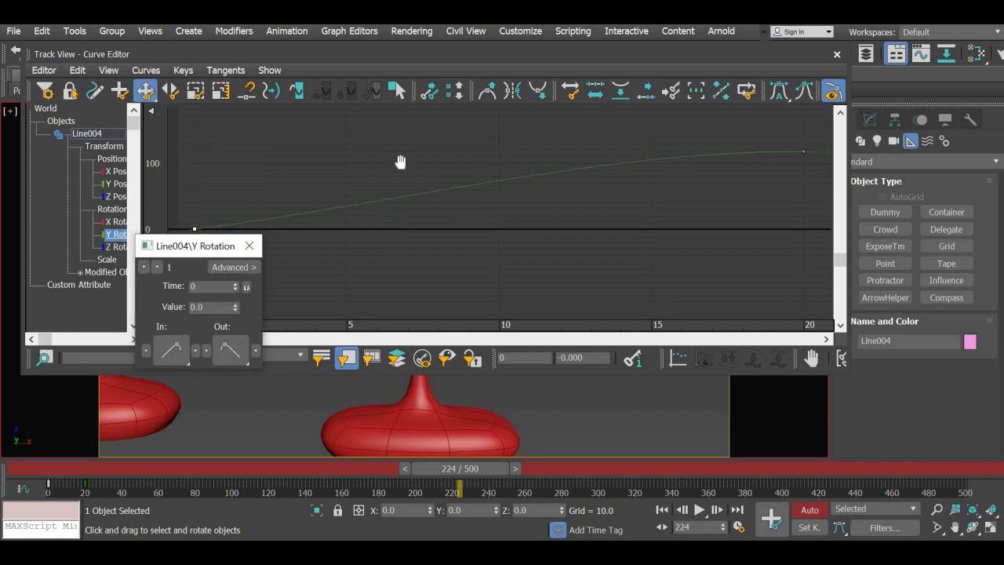
Step: Set the In and Out tangents of the blades' Y Rotation key at frame 20 to Linear
{"action": "middle_click_drag", "start_coordinate": [400, 162], "coordinate": [374, 212]}
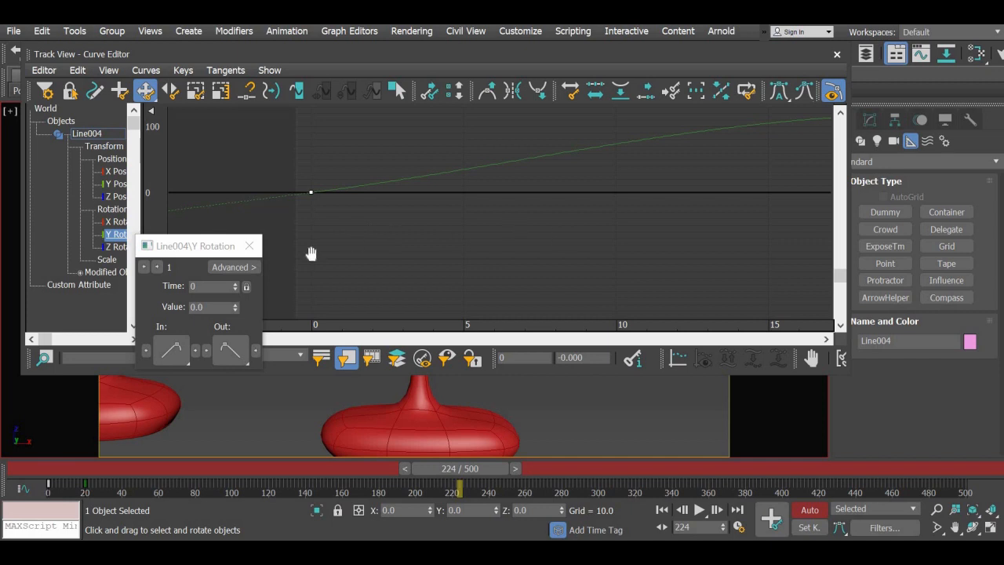
{"action": "middle_click_drag", "start_coordinate": [309, 191], "coordinate": [540, 200]}
{"action": "left_click_drag", "start_coordinate": [540, 193], "coordinate": [611, 135]}
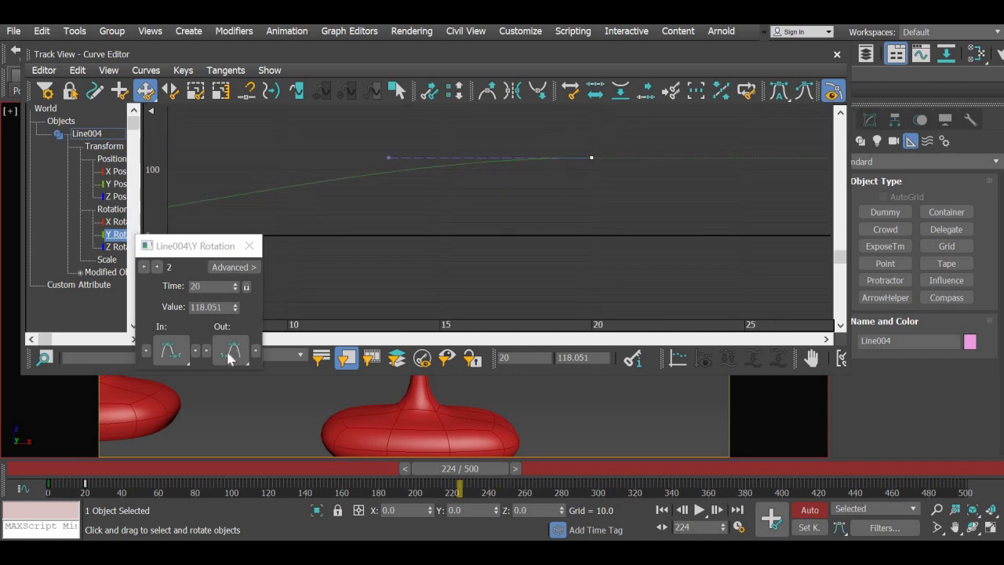
{"action": "left_click_drag", "start_coordinate": [230, 357], "coordinate": [226, 224]}
{"action": "left_click_drag", "start_coordinate": [171, 351], "coordinate": [171, 224]}
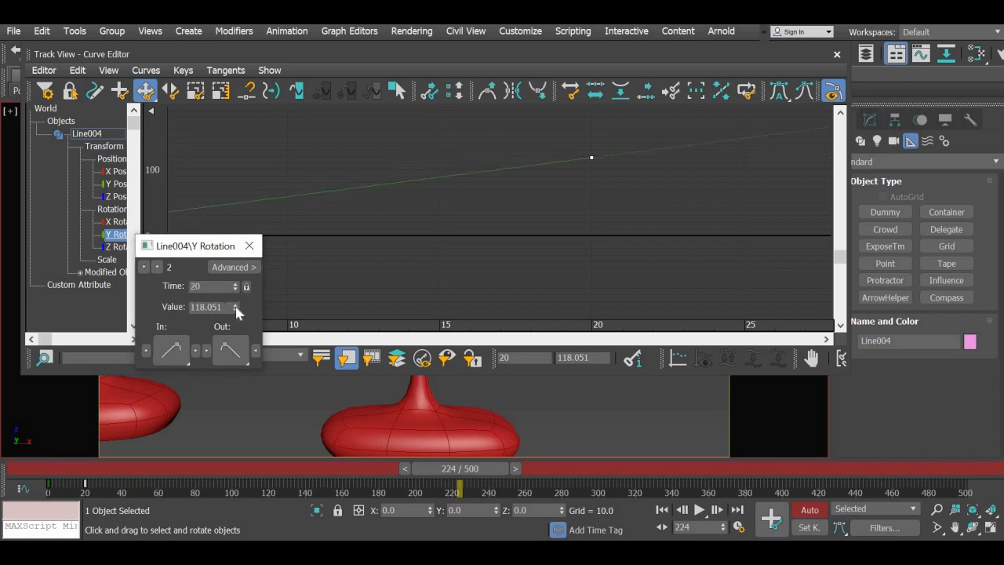
Step: Set the value of the Y Rotation key at frame 20 to 360 and close the key's settings
{"action": "left_click_drag", "start_coordinate": [235, 306], "coordinate": [243, 249]}
{"action": "type", "text": "360"}
{"action": "key", "text": "Return"}
{"action": "middle_click_drag", "start_coordinate": [413, 288], "coordinate": [418, 280]}
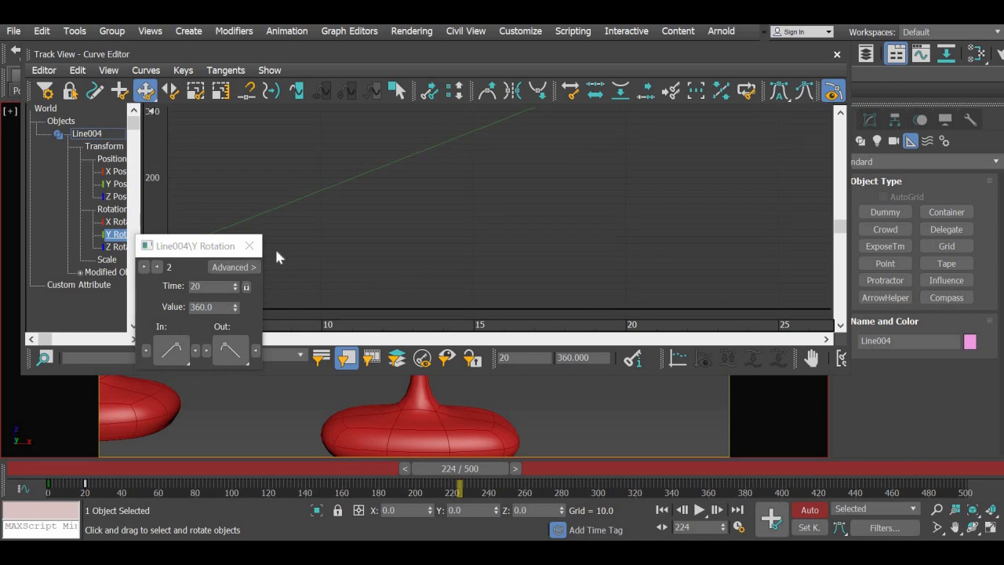
{"action": "left_click", "coordinate": [250, 246]}
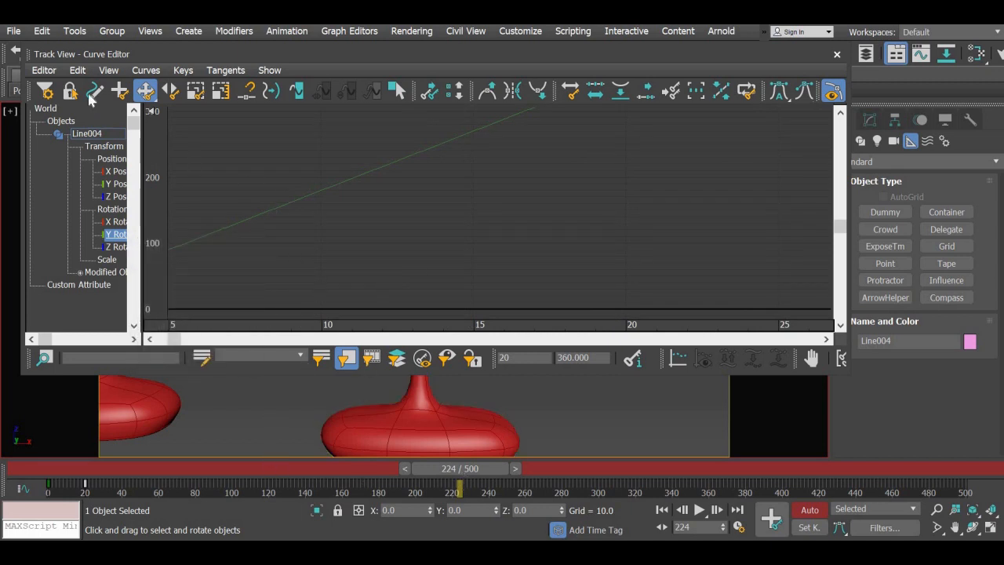
Step: Move the Curve Editor off the fan and play the animation from frame 0 to check the blades' spin
{"action": "left_click", "coordinate": [53, 467]}
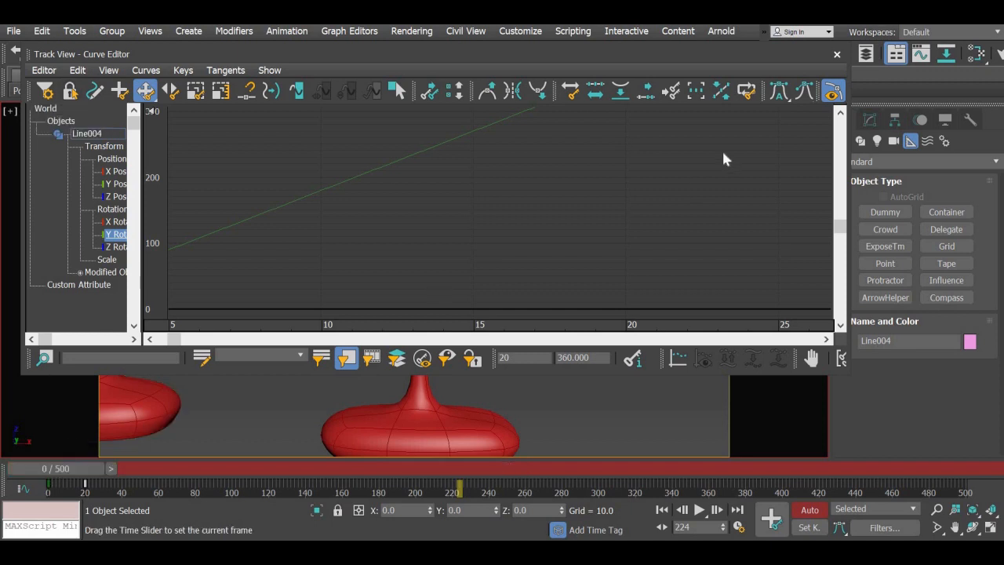
{"action": "left_click_drag", "start_coordinate": [699, 52], "coordinate": [114, 166]}
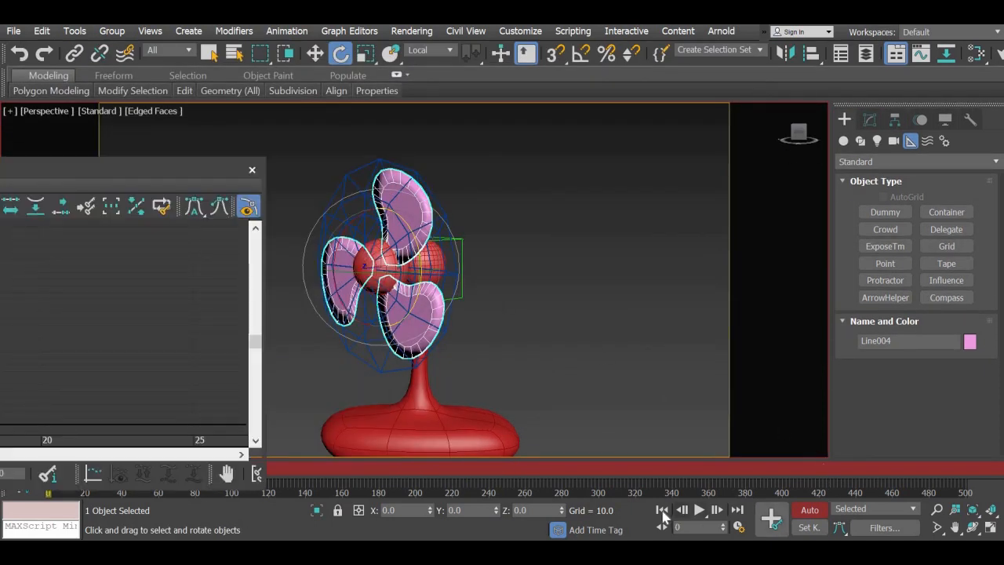
{"action": "left_click", "coordinate": [698, 510]}
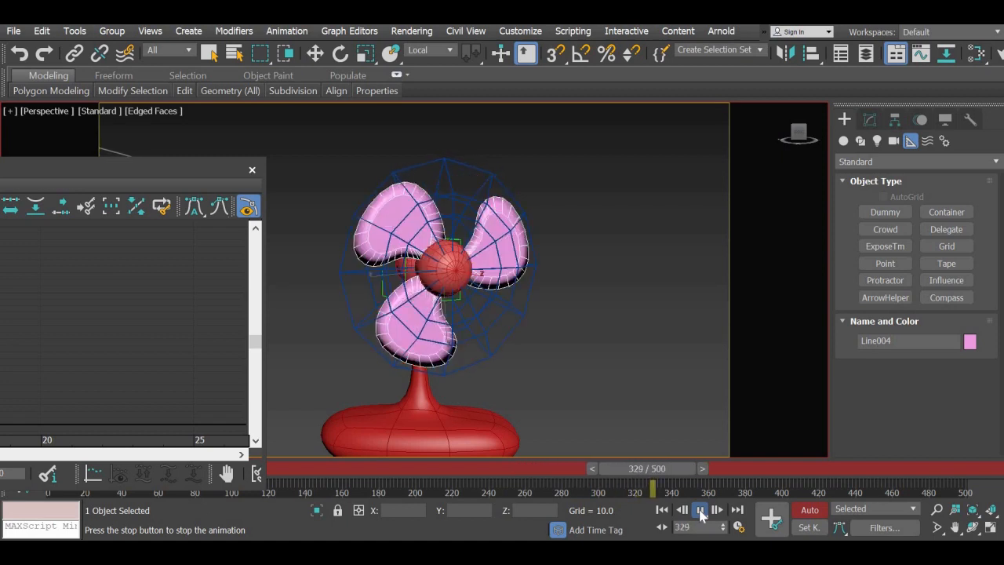
{"action": "left_click", "coordinate": [700, 511]}
{"action": "key", "text": "e"}
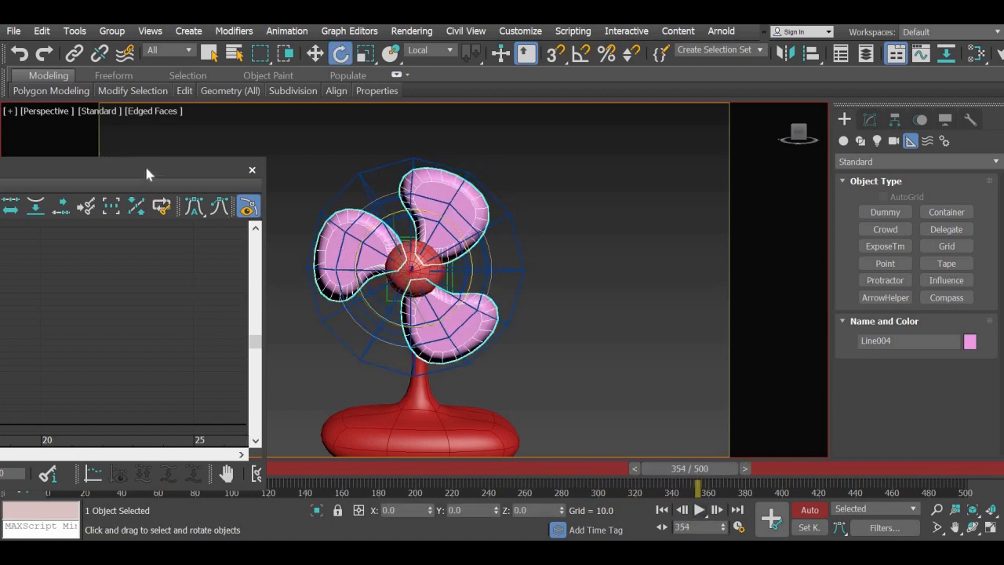
Step: Open the out-of-range types for the blades' Y Rotation curve and accept Linear in both directions
{"action": "left_click_drag", "start_coordinate": [146, 167], "coordinate": [771, 154]}
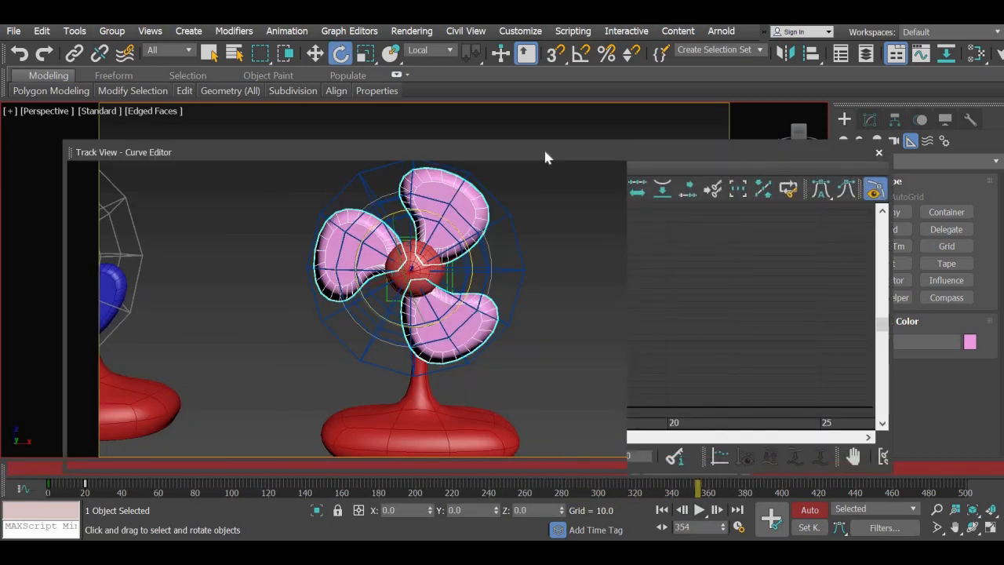
{"action": "left_click_drag", "start_coordinate": [546, 157], "coordinate": [710, 116]}
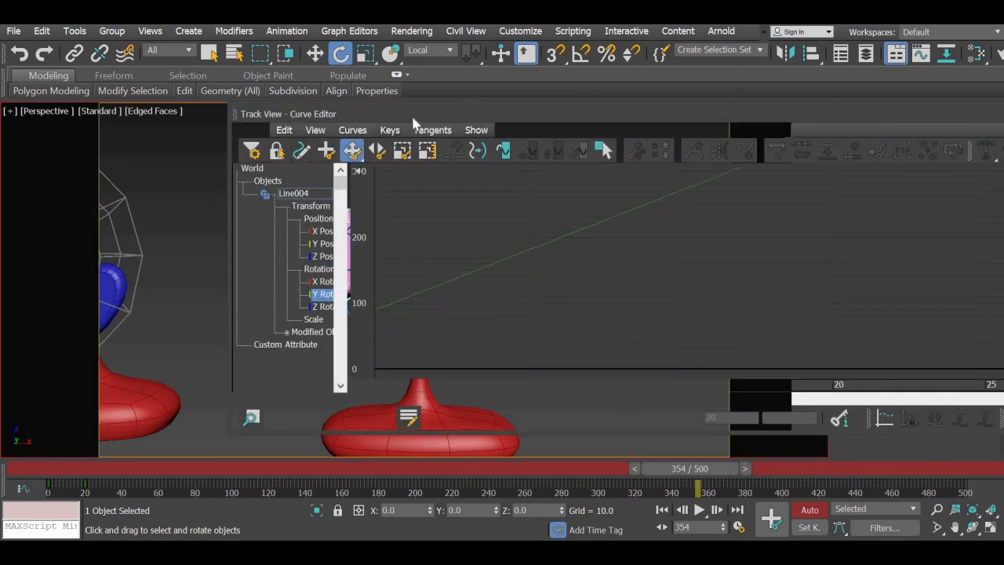
{"action": "left_click_drag", "start_coordinate": [470, 123], "coordinate": [262, 154]}
{"action": "left_click", "coordinate": [229, 151]}
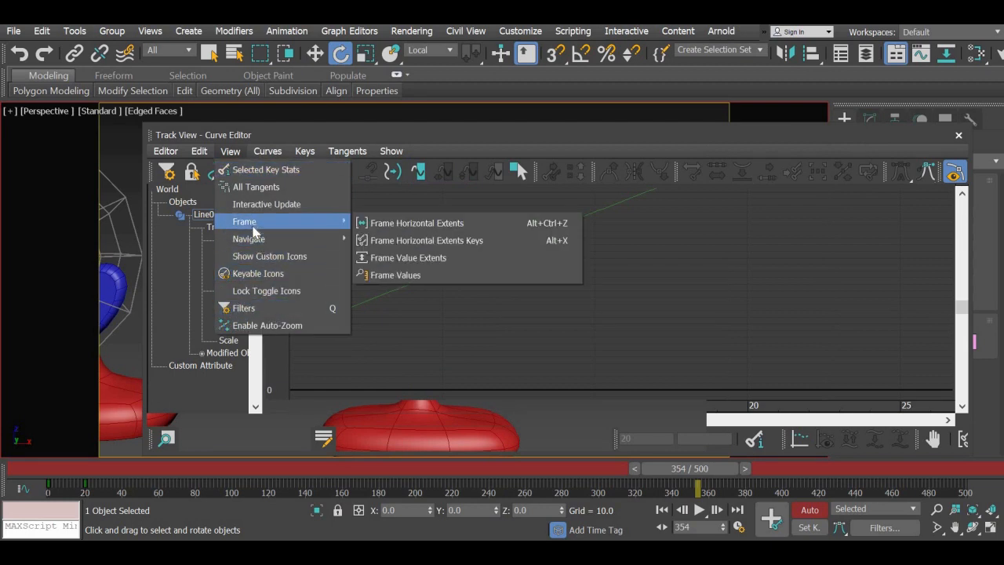
{"action": "mouse_move", "coordinate": [268, 156]}
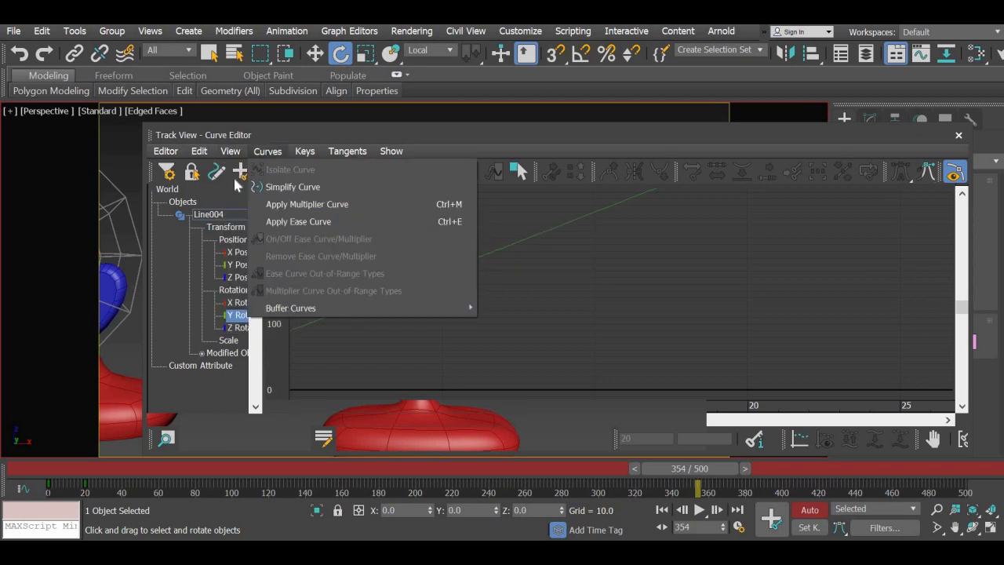
{"action": "mouse_move", "coordinate": [204, 153]}
{"action": "mouse_move", "coordinate": [230, 247]}
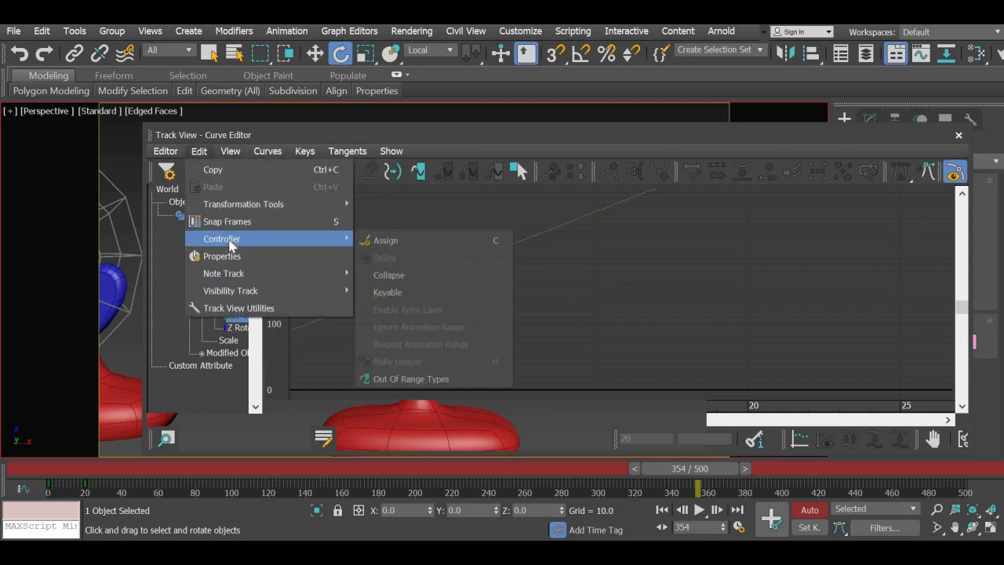
{"action": "left_click", "coordinate": [411, 378]}
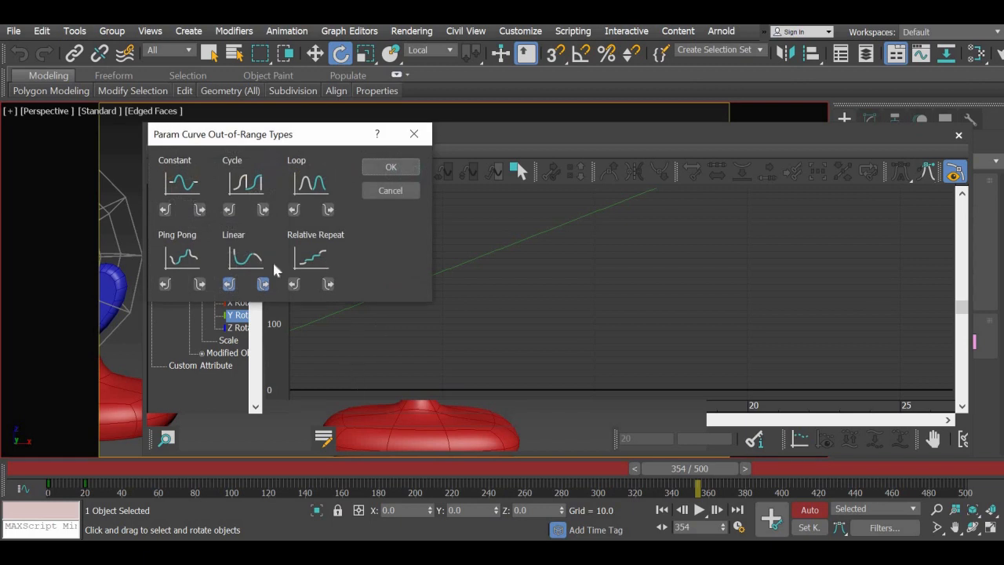
{"action": "left_click", "coordinate": [391, 173]}
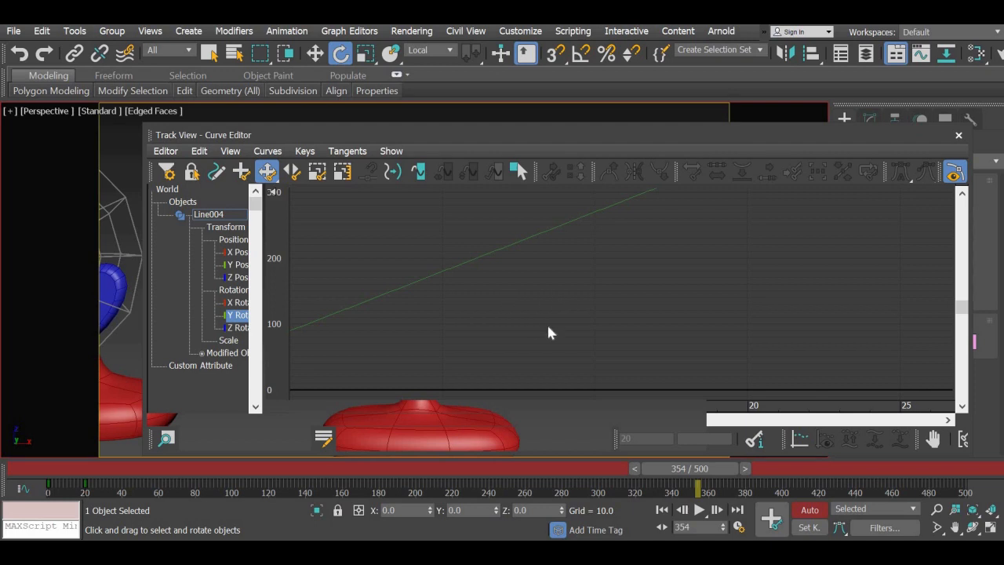
Step: Frame the graph to the horizontal extents of the keys and examine the Y Rotation curve beyond frame 20
{"action": "left_click", "coordinate": [231, 151]}
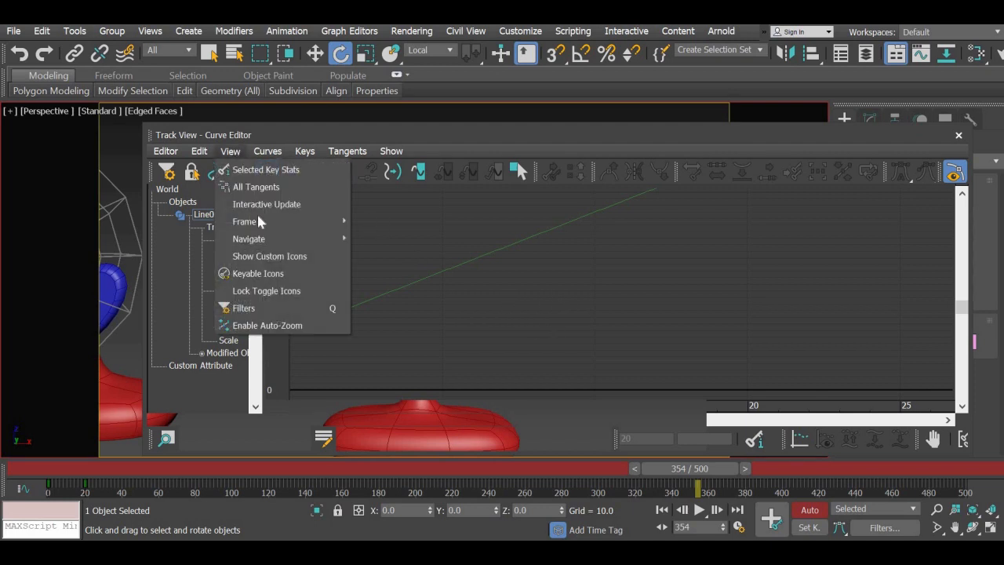
{"action": "mouse_move", "coordinate": [259, 222]}
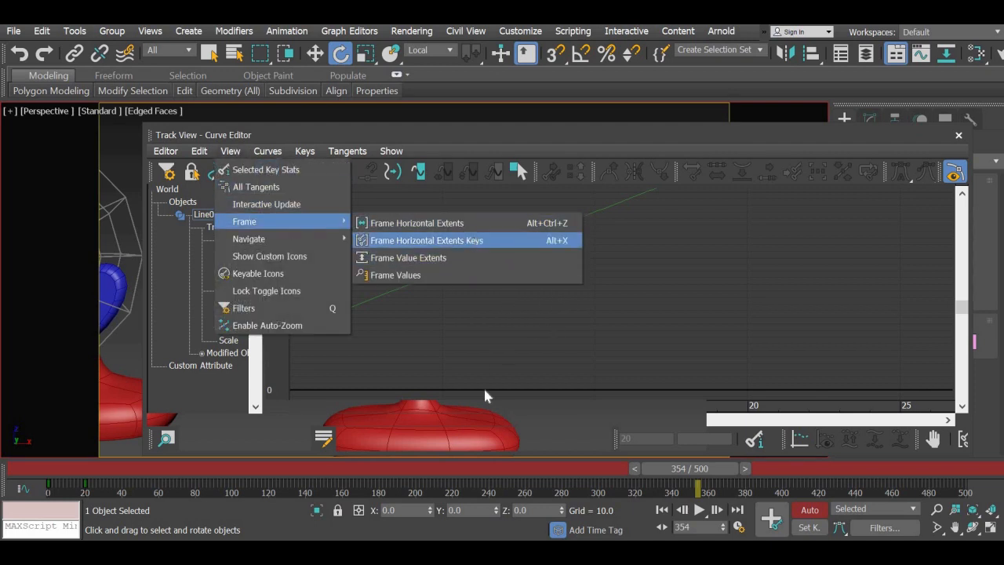
{"action": "left_click", "coordinate": [427, 240]}
{"action": "left_click", "coordinate": [316, 390]}
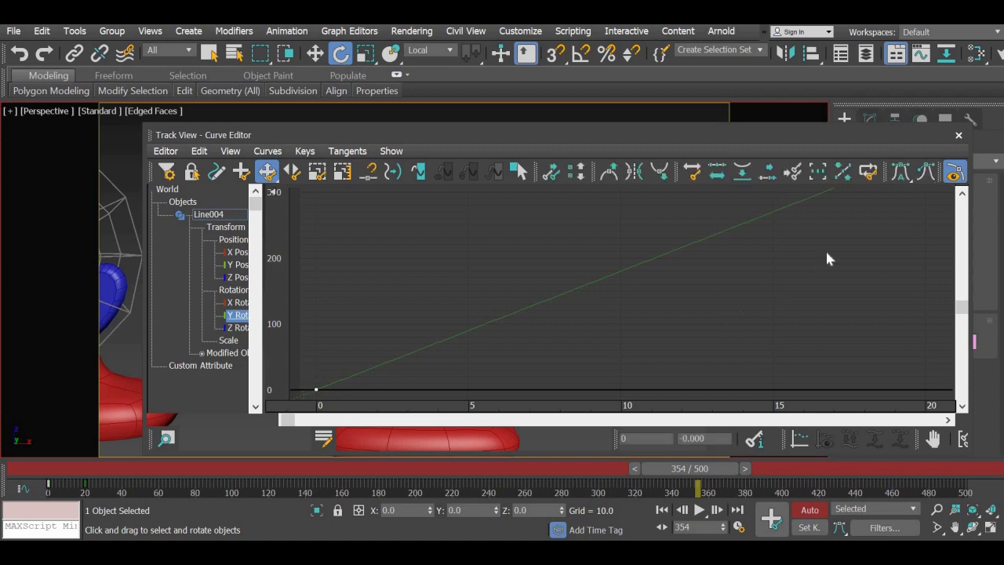
{"action": "middle_click_drag", "start_coordinate": [840, 247], "coordinate": [668, 348]}
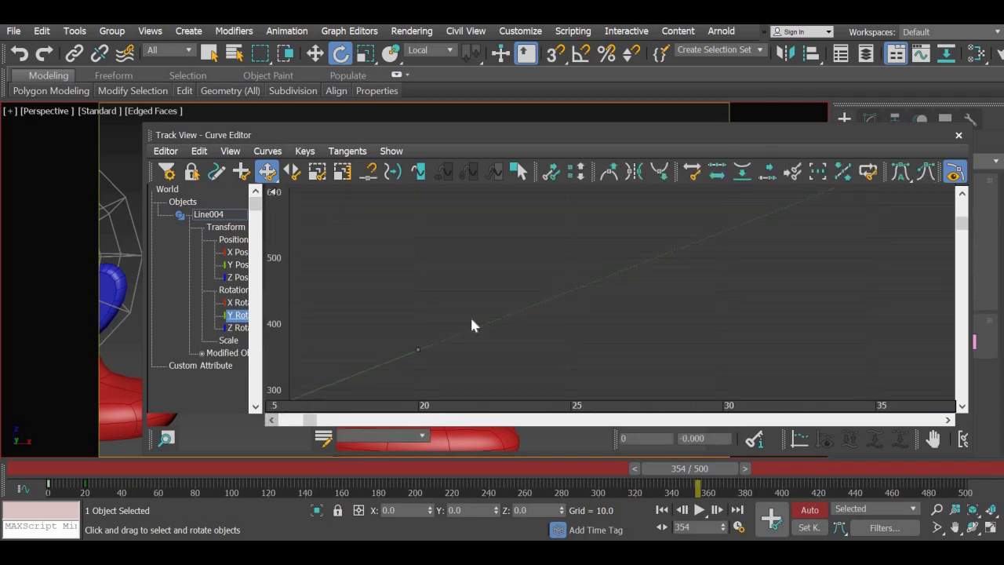
Step: Try Constant in both directions as the Y Rotation curve's out-of-range type and inspect the curve past frame 20
{"action": "left_click", "coordinate": [274, 153]}
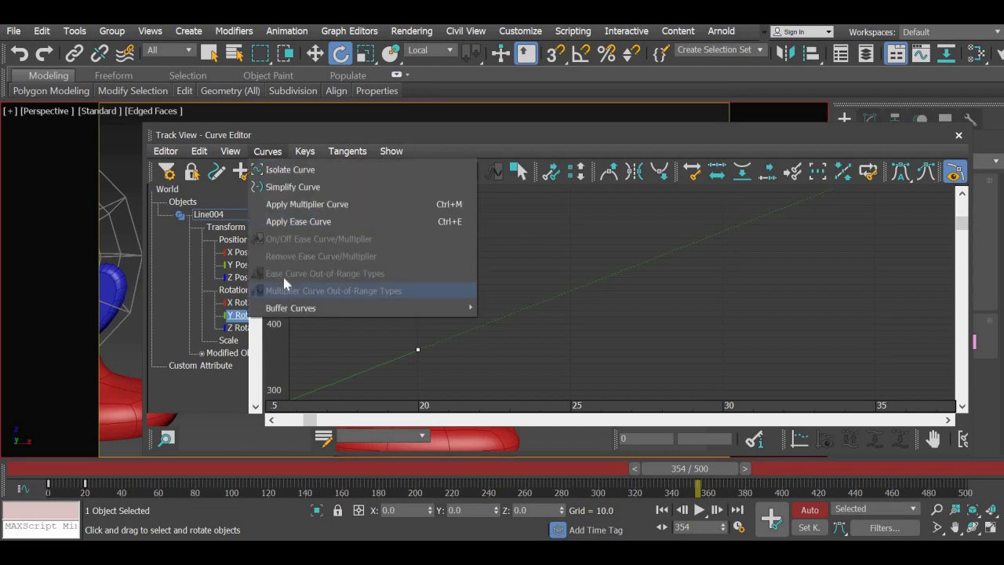
{"action": "left_click", "coordinate": [200, 150]}
{"action": "mouse_move", "coordinate": [345, 238]}
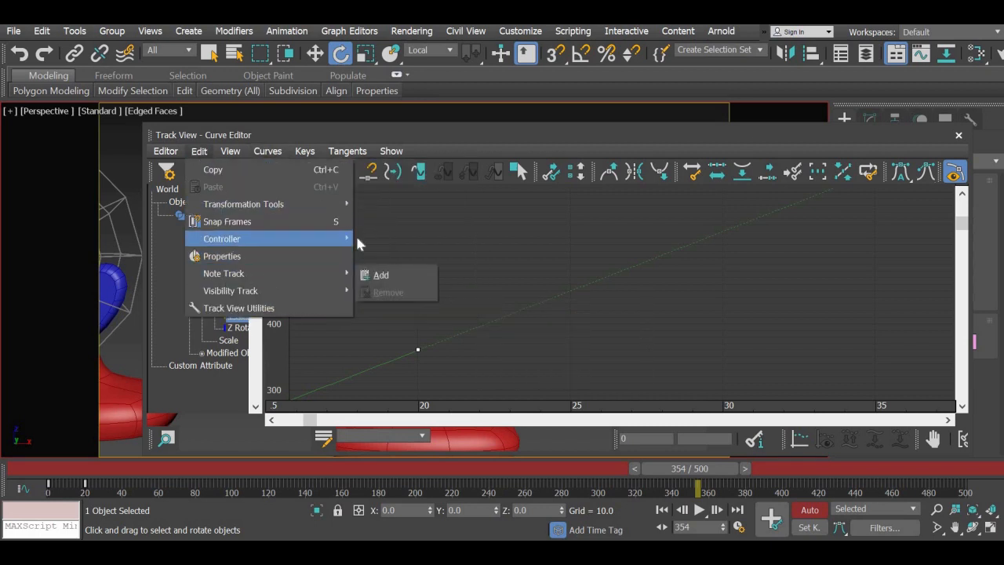
{"action": "left_click", "coordinate": [427, 380]}
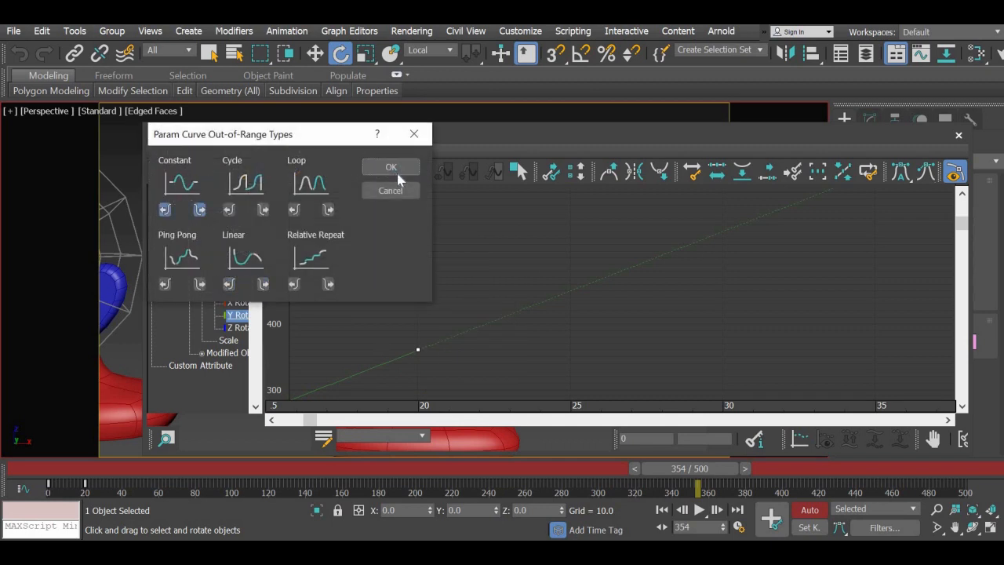
{"action": "key", "text": "Return"}
{"action": "middle_click_drag", "start_coordinate": [743, 238], "coordinate": [931, 169]}
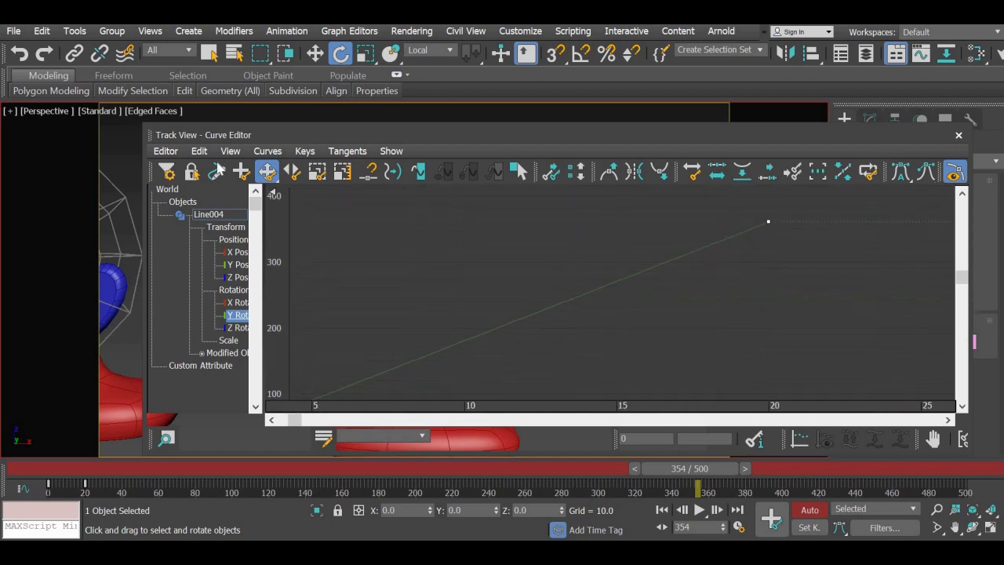
Step: Set the Y Rotation curve's out-of-range type to Linear in both directions, check the curve, and close the Curve Editor
{"action": "left_click", "coordinate": [199, 151]}
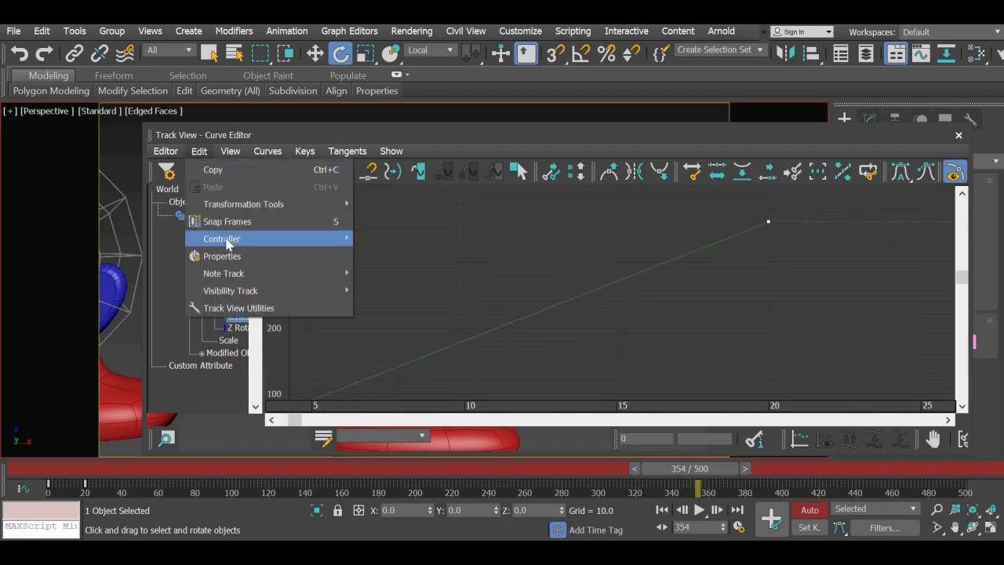
{"action": "mouse_move", "coordinate": [338, 238]}
{"action": "left_click", "coordinate": [415, 378]}
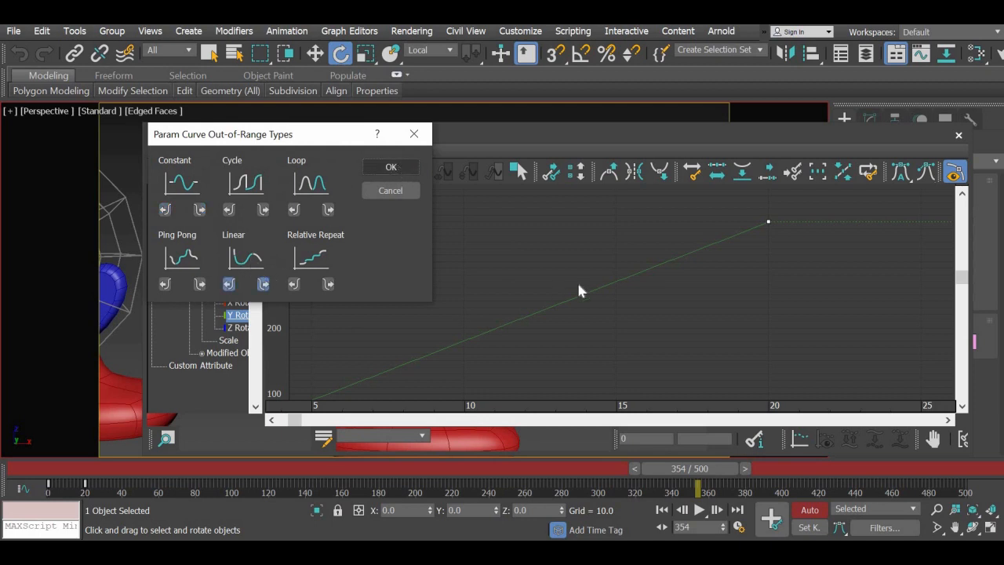
{"action": "key", "text": "Return"}
{"action": "middle_click_drag", "start_coordinate": [575, 394], "coordinate": [425, 330]}
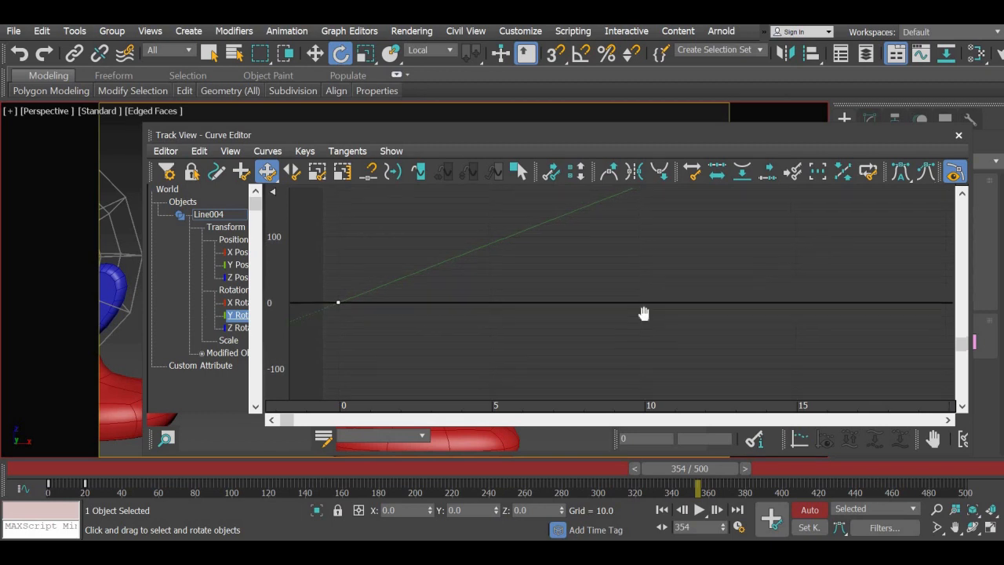
{"action": "middle_click_drag", "start_coordinate": [643, 314], "coordinate": [697, 328]}
{"action": "left_click", "coordinate": [958, 135]}
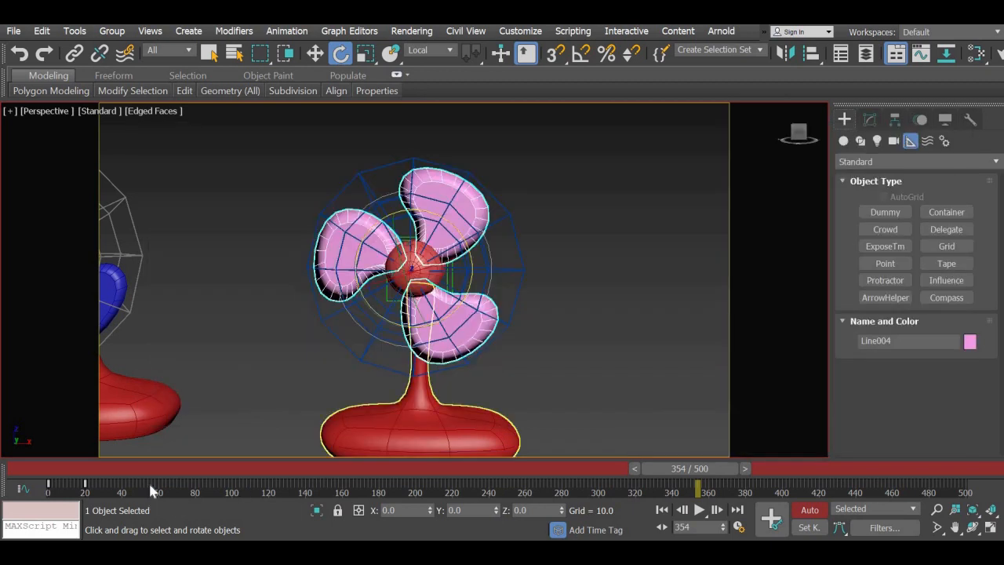
Step: Play the animation to check the head swing and blade spin, then turn off Auto Key and deselect the blades
{"action": "left_click", "coordinate": [43, 470]}
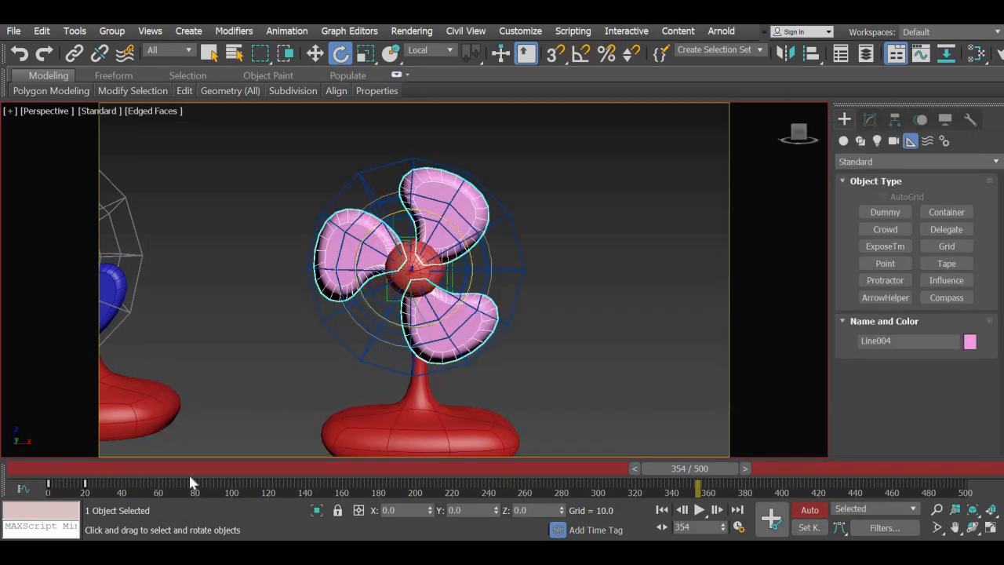
{"action": "left_click", "coordinate": [698, 511]}
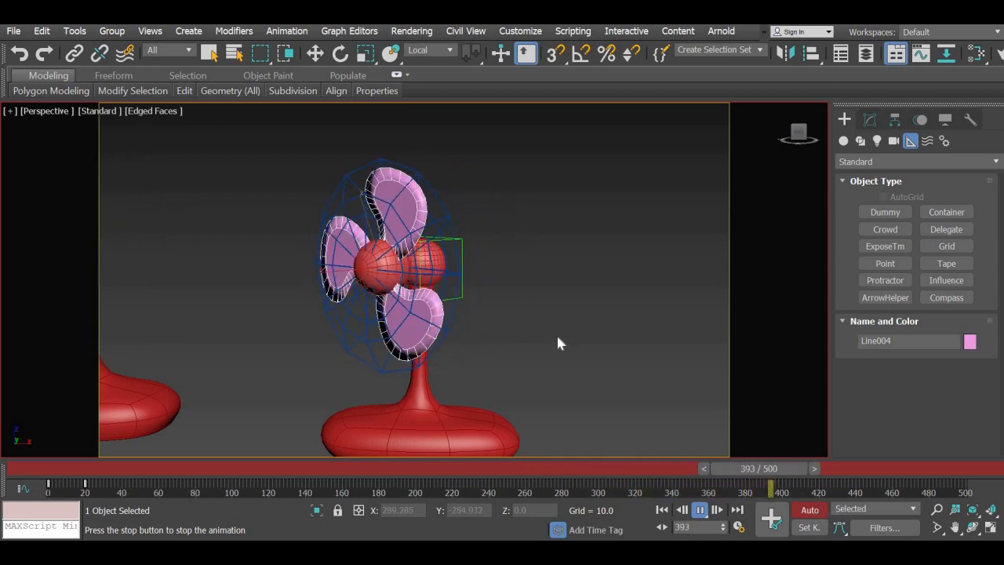
{"action": "left_click", "coordinate": [700, 510]}
{"action": "key", "text": "e"}
{"action": "left_click", "coordinate": [596, 353]}
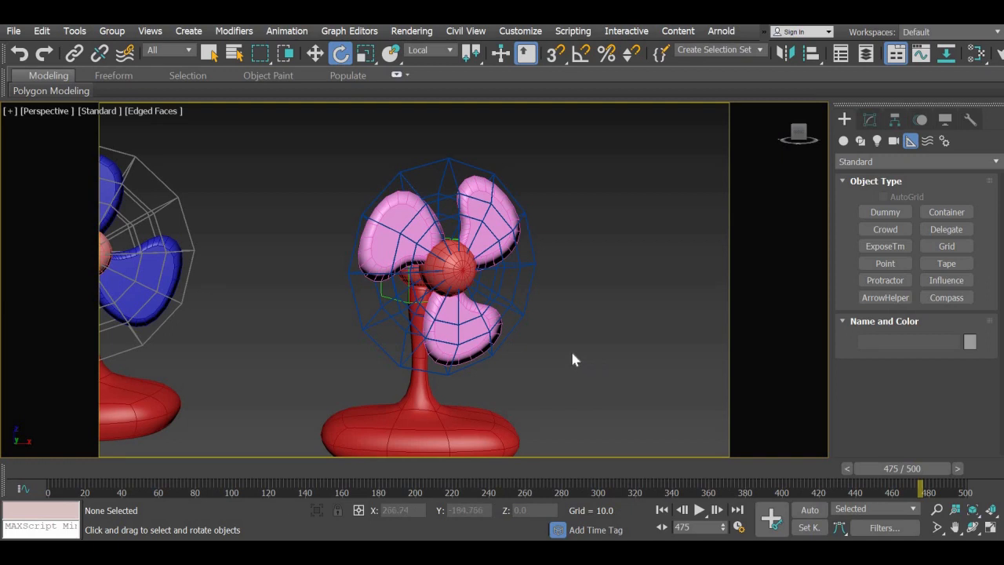
{"action": "middle_click_drag", "start_coordinate": [555, 347], "coordinate": [556, 340]}
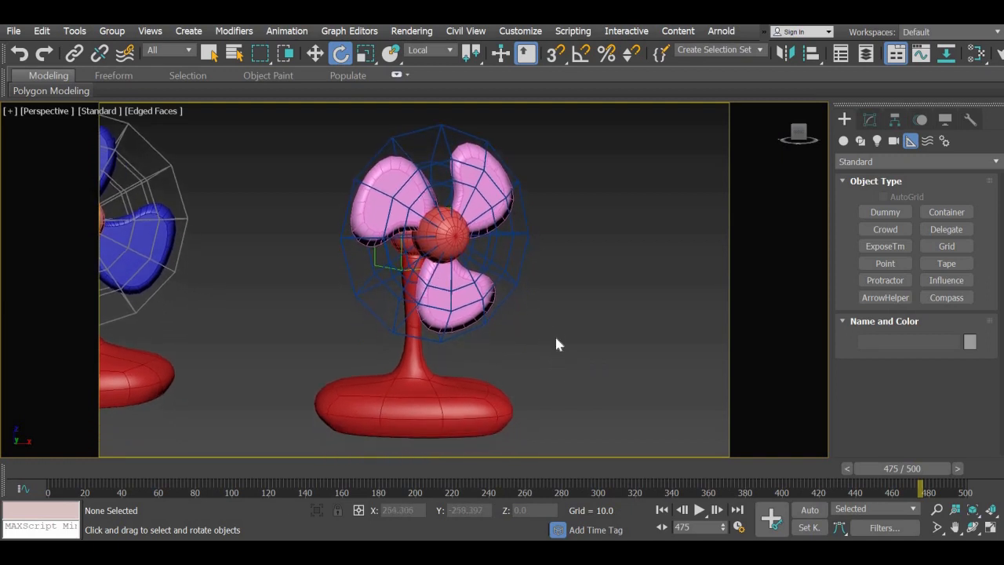